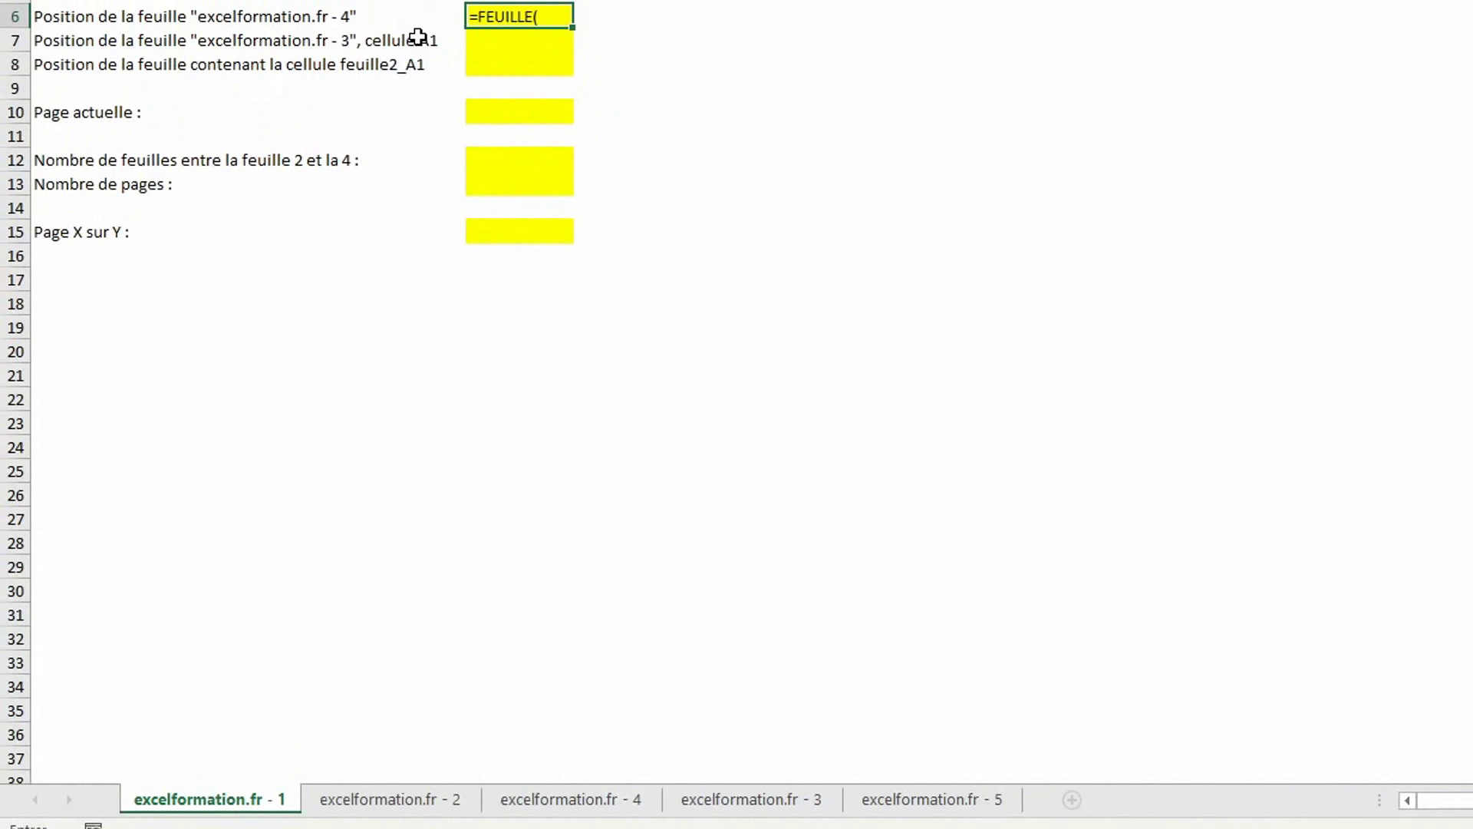
Step: Complete the FEUILLE formula in cell B6 with the sheet name "excelformation.fr - 4" as its argument
type("excel")
type("formation.fr")
type(" - 4\"")
type(")")
key("Return")
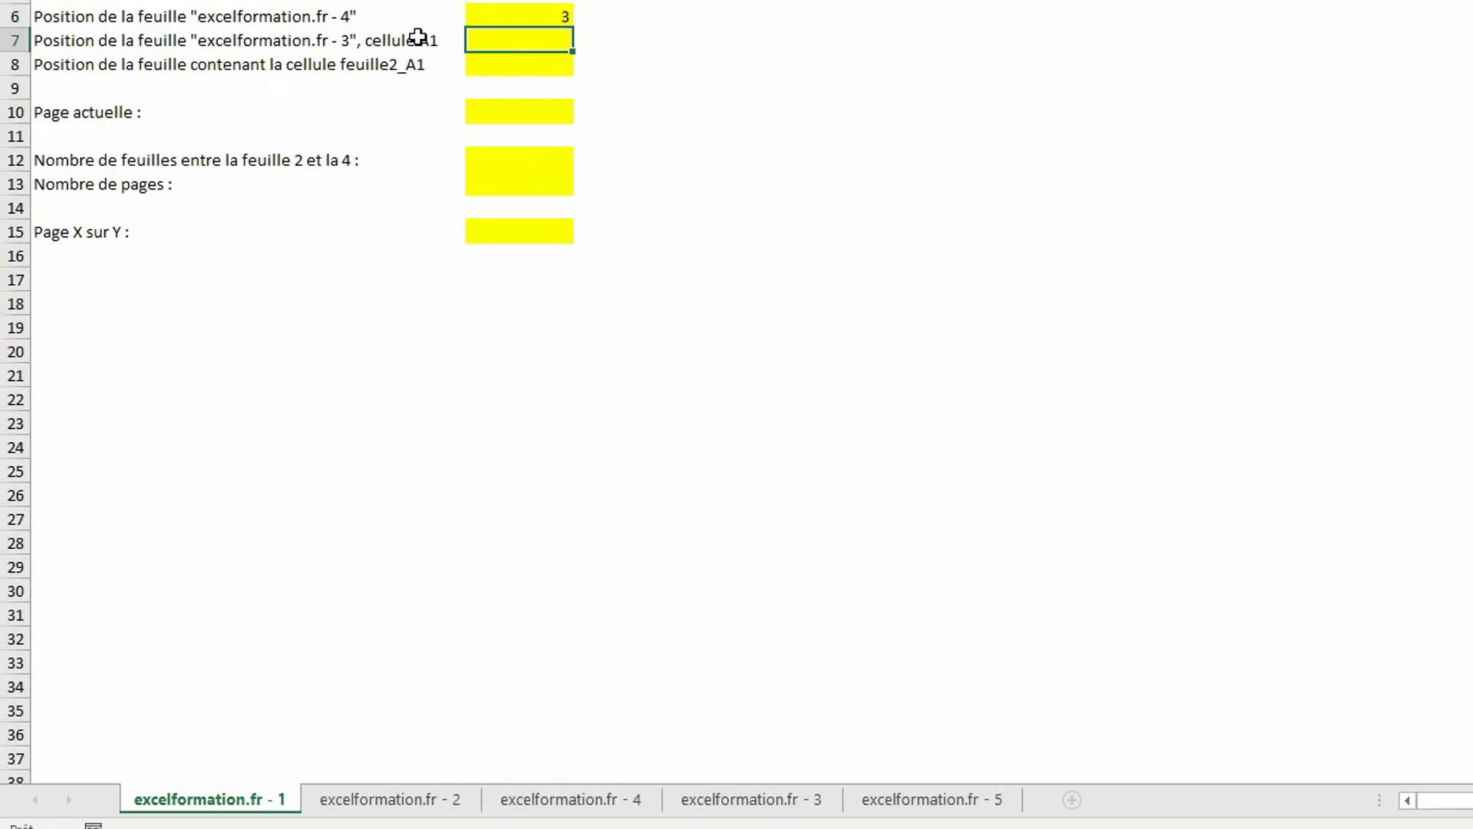
Step: Move the sheet "excelformation.fr - 4" between "excelformation.fr - 3" and "excelformation.fr - 5", and return to the first sheet's B6 result
left_click(488, 15)
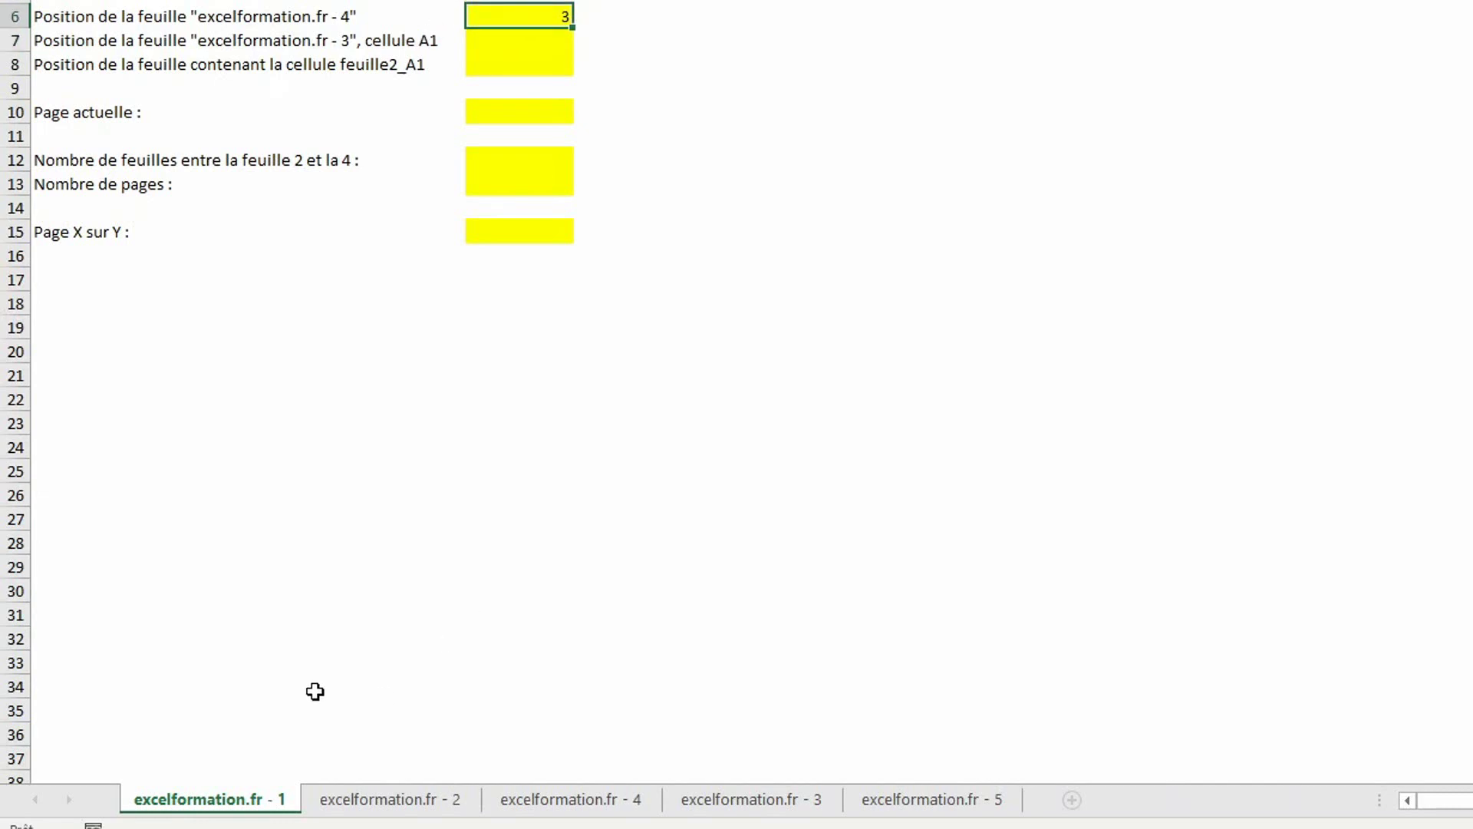
left_click(537, 800)
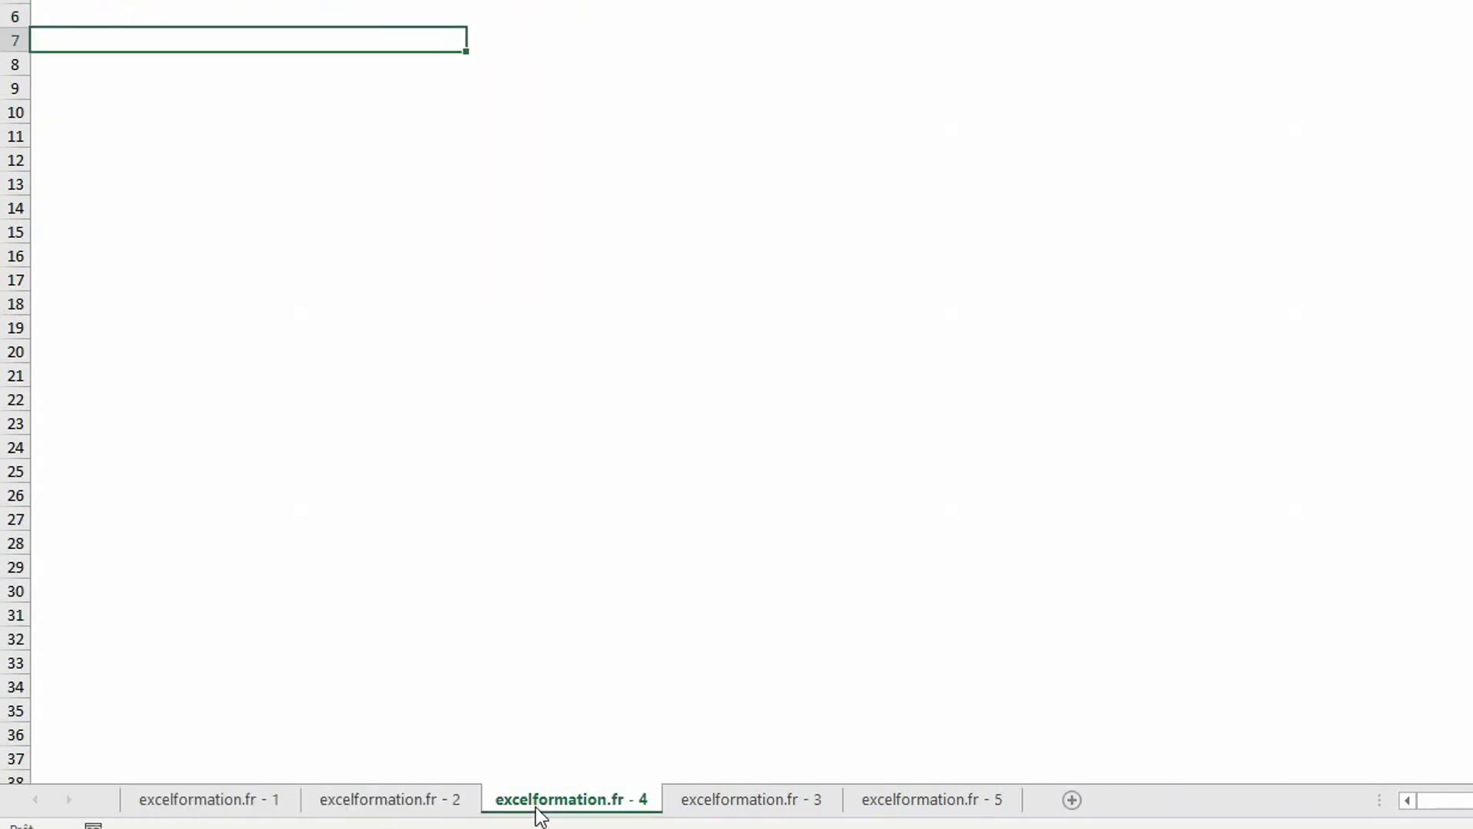
left_click_drag(537, 807, 846, 804)
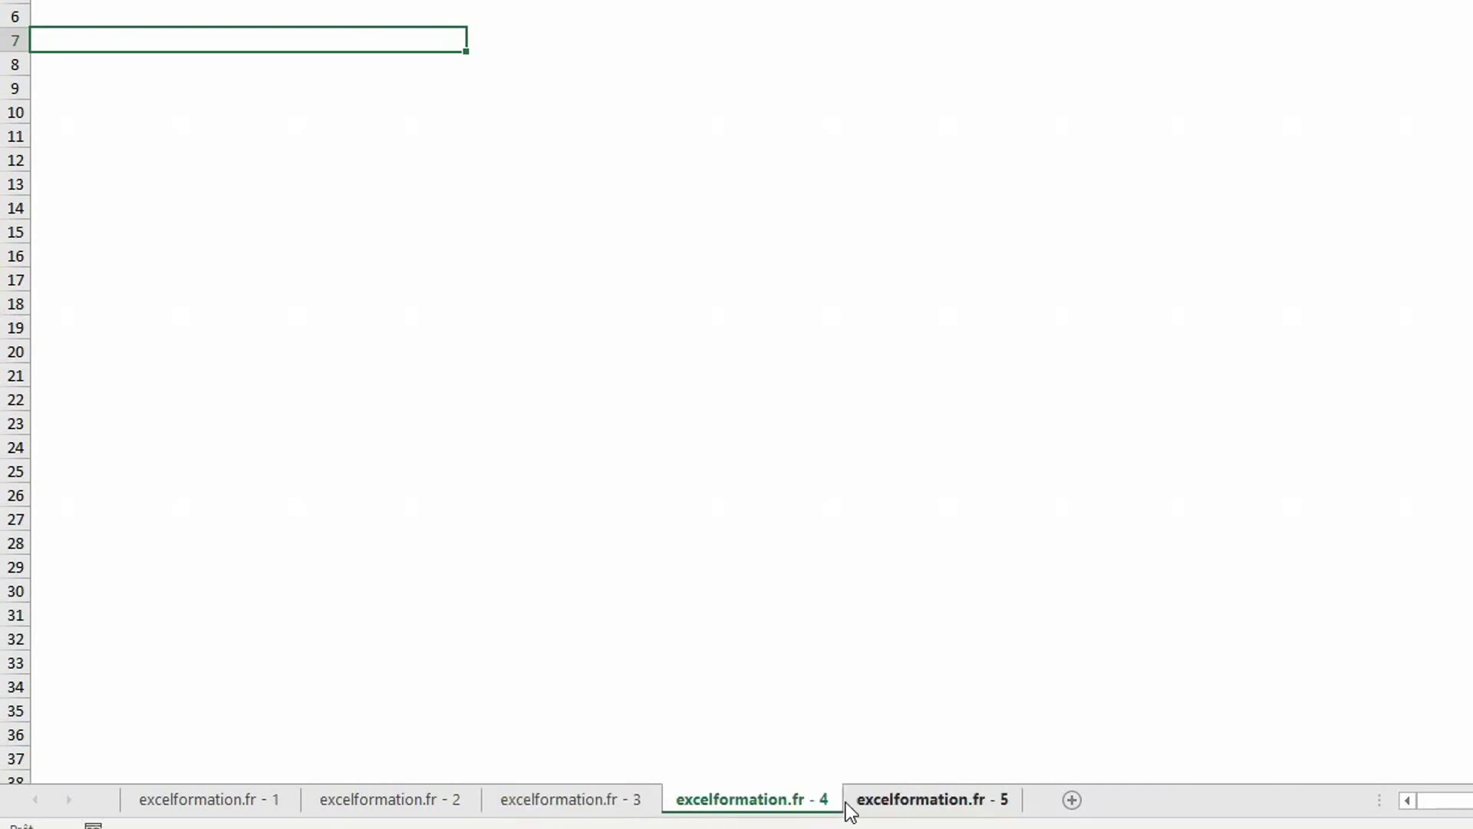
left_click(219, 799)
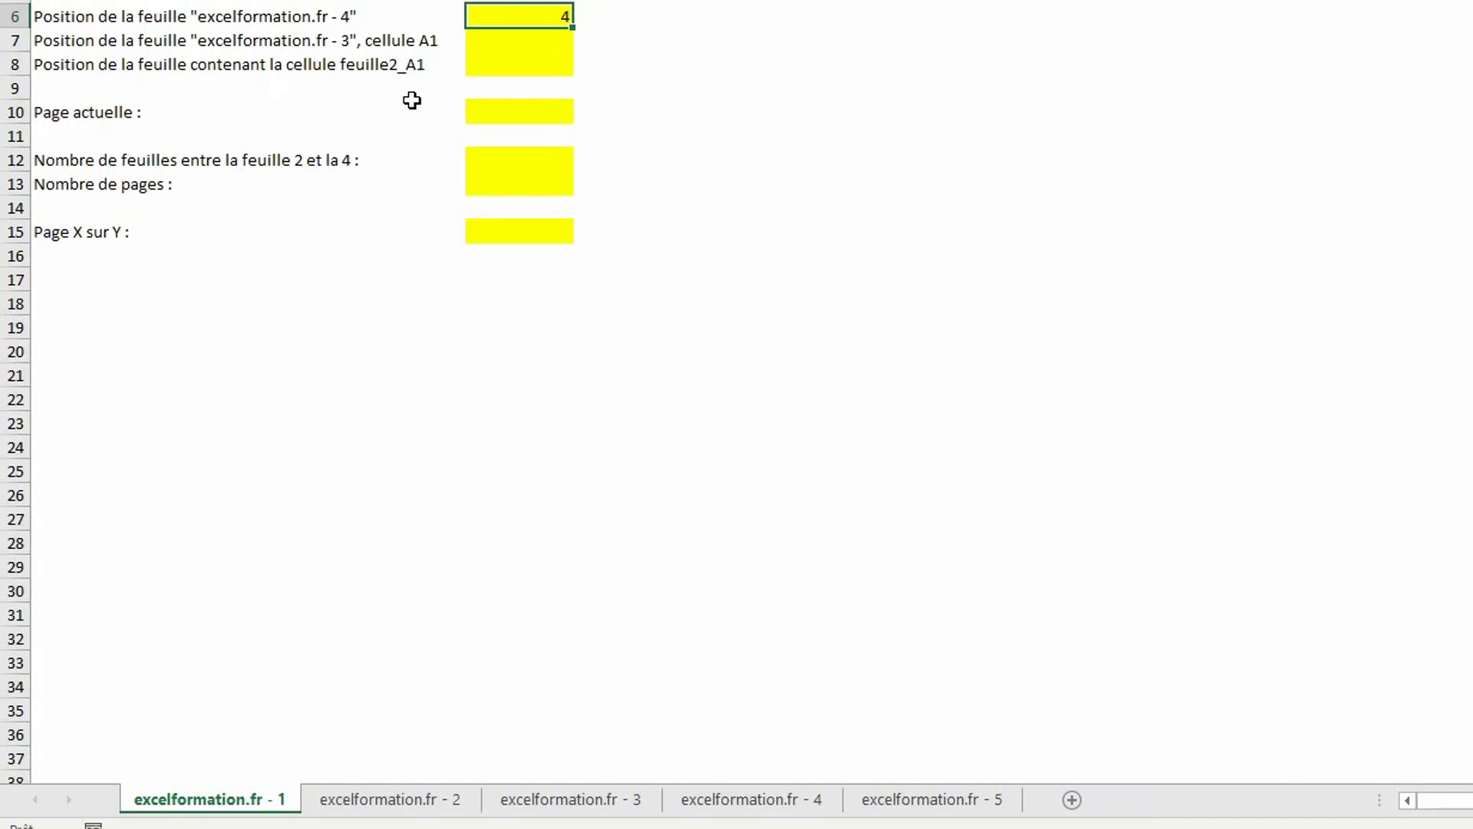
Step: Enter a FEUILLE formula in cell B7 that references cell A1 of the sheet "excelformation.fr - 3"
key("Return")
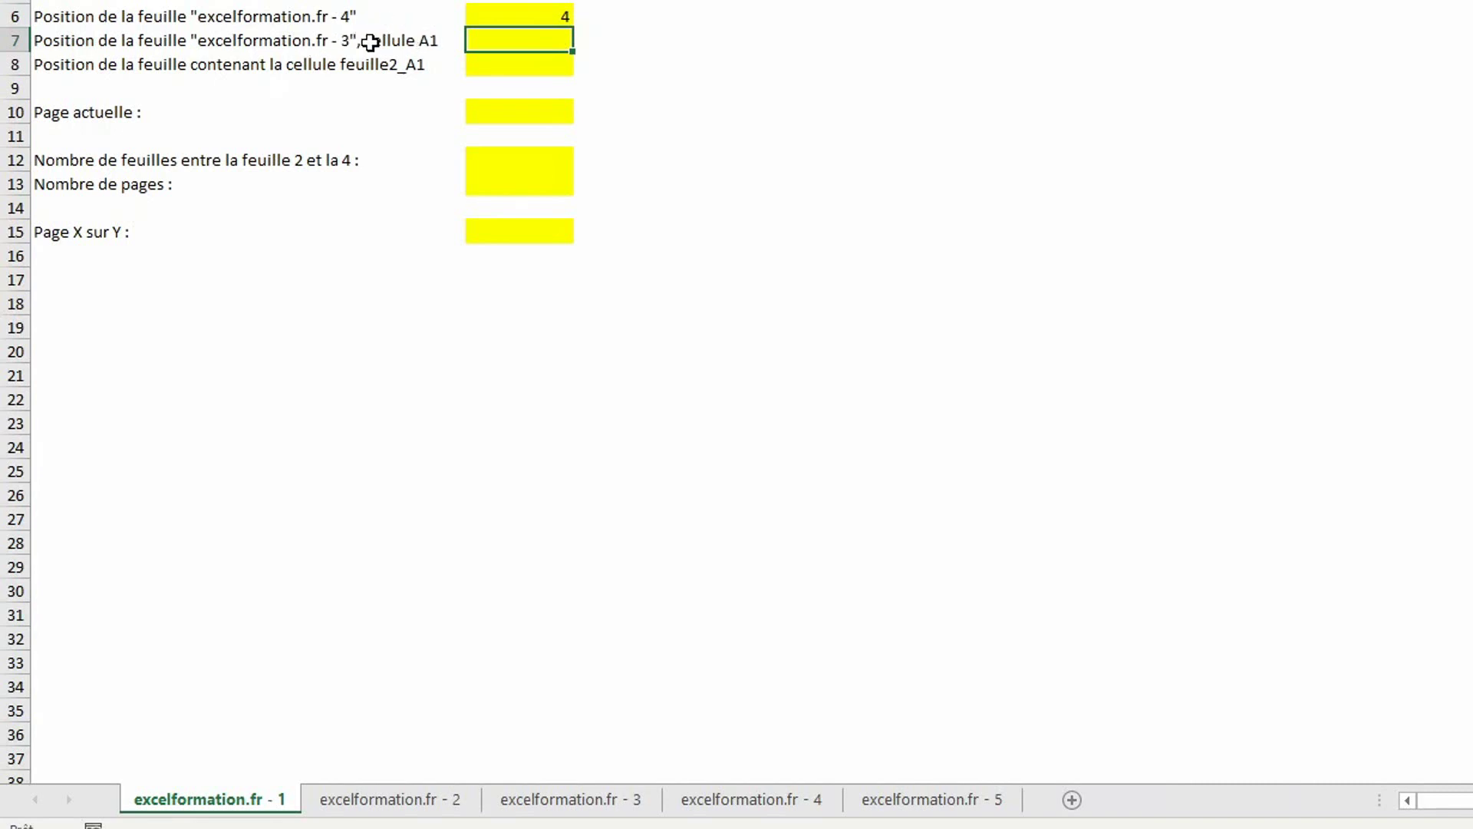
type("feuille")
key("Tab")
left_click(573, 799)
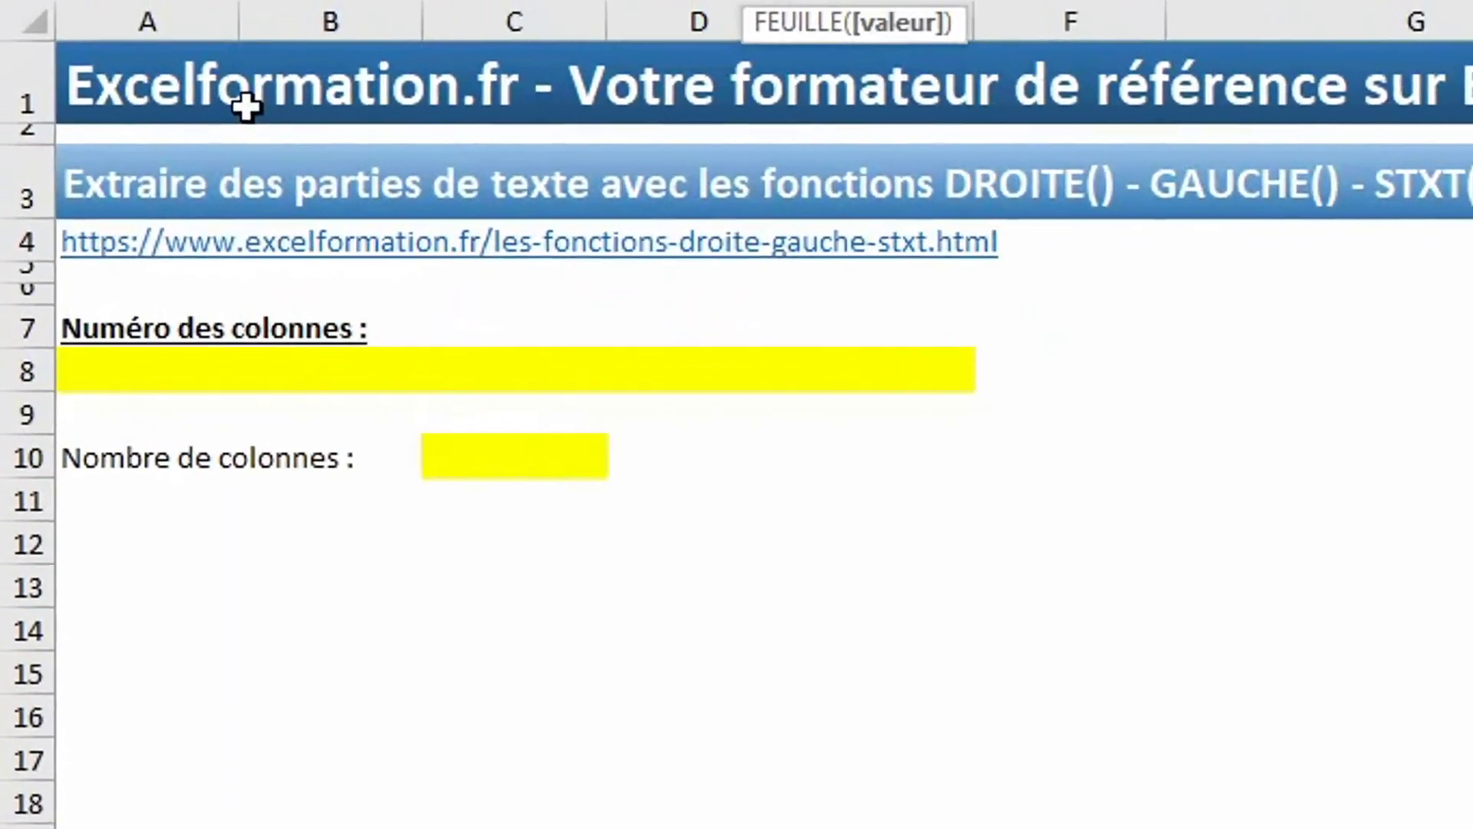
left_click(181, 100)
key("Return")
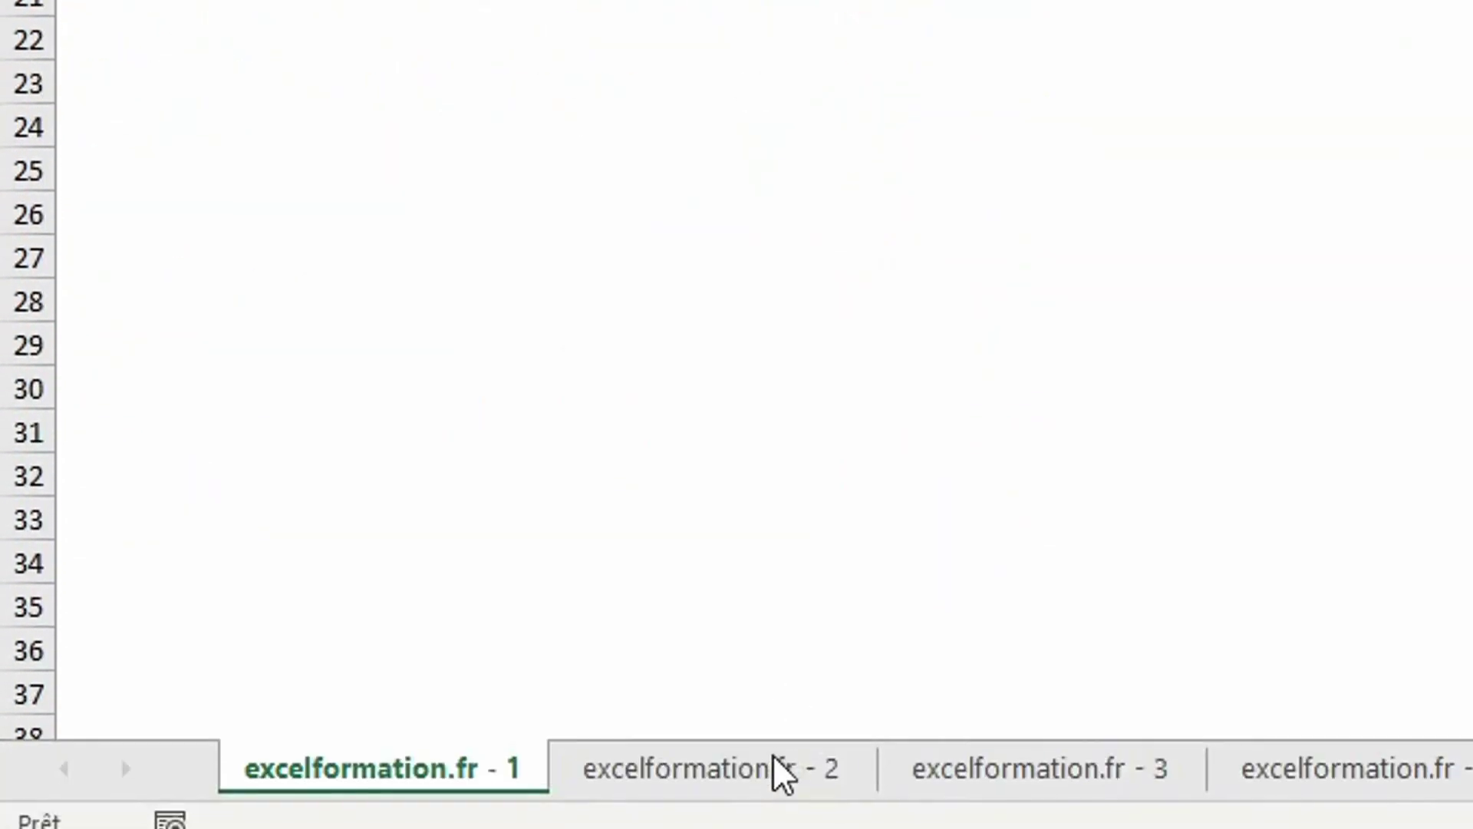
Step: Name cell A1 of the sheet "excelformation.fr - 2" feuille2_A1
left_click(771, 759)
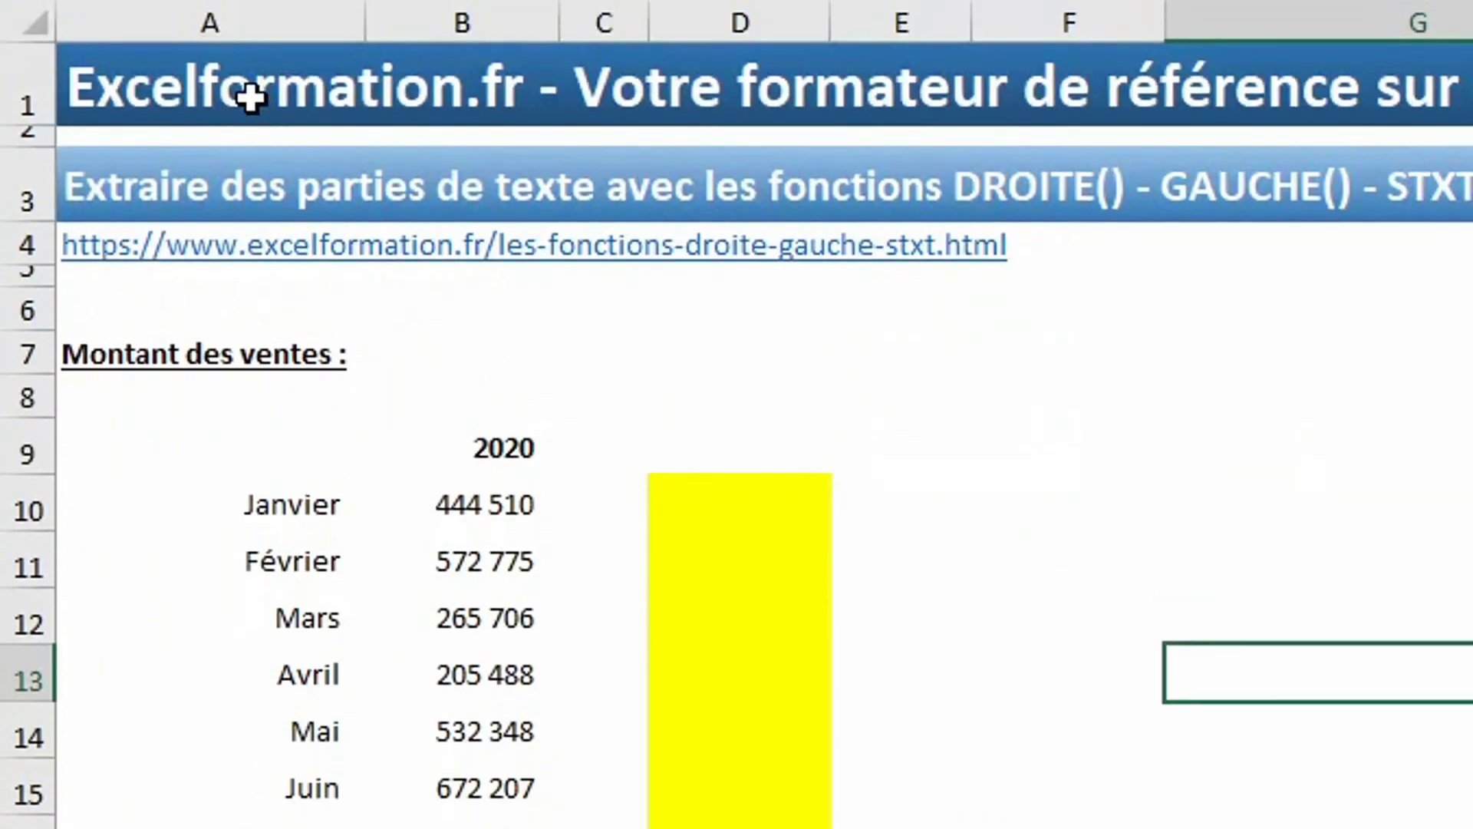
left_click(247, 90)
left_click(198, 43)
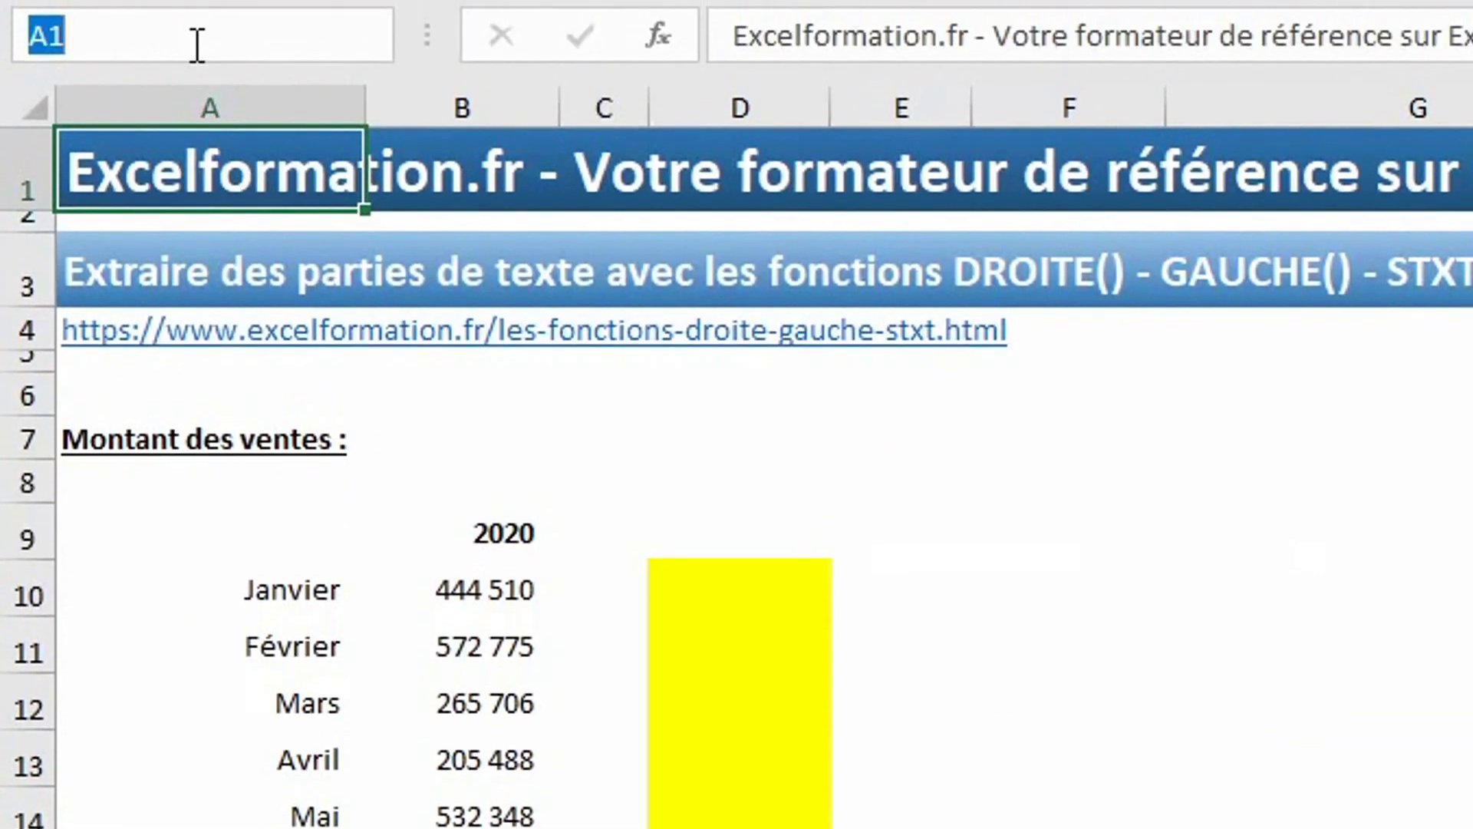
type("feuille")
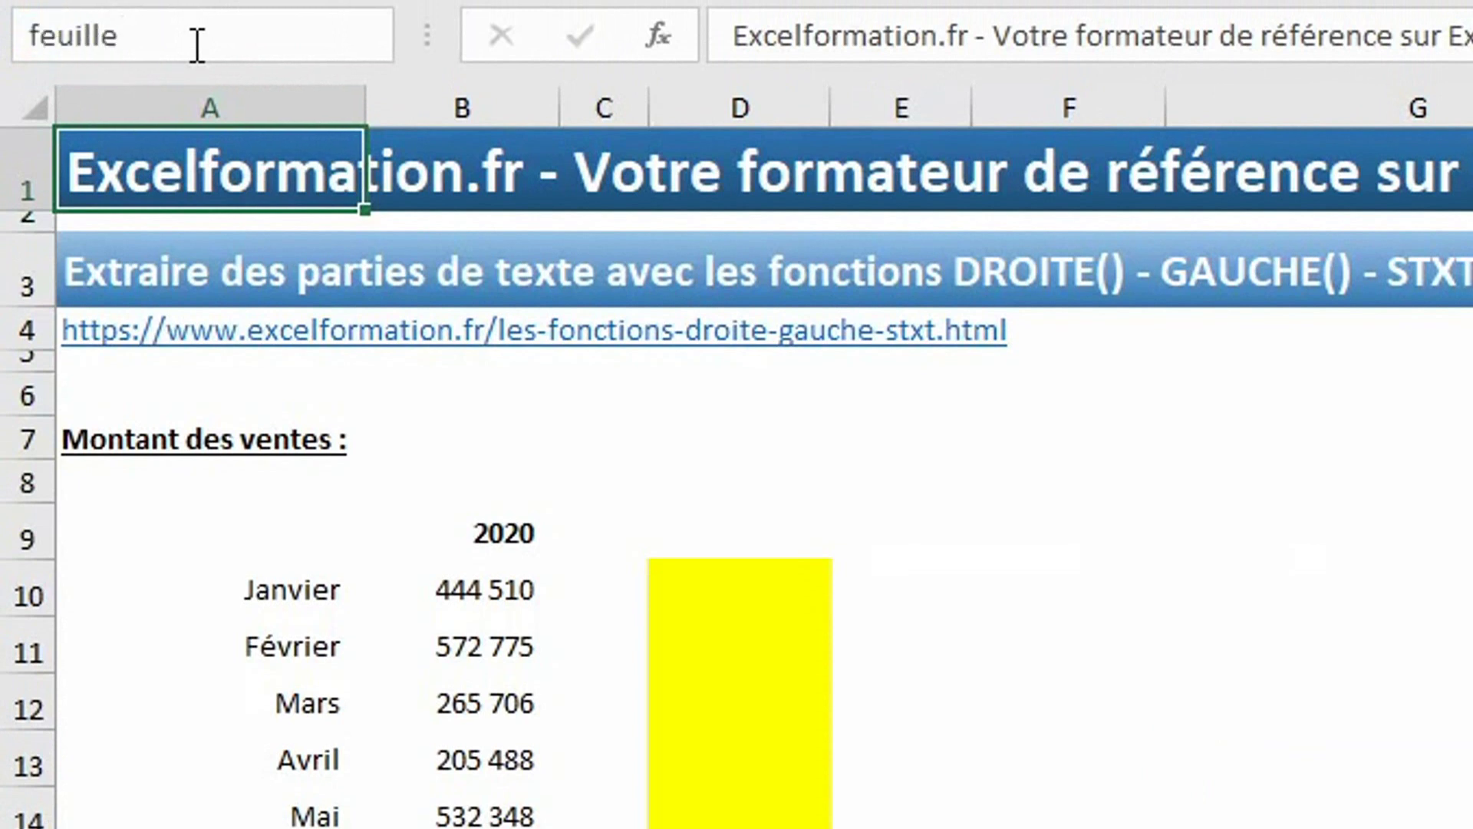
type("2_A1")
key("Return")
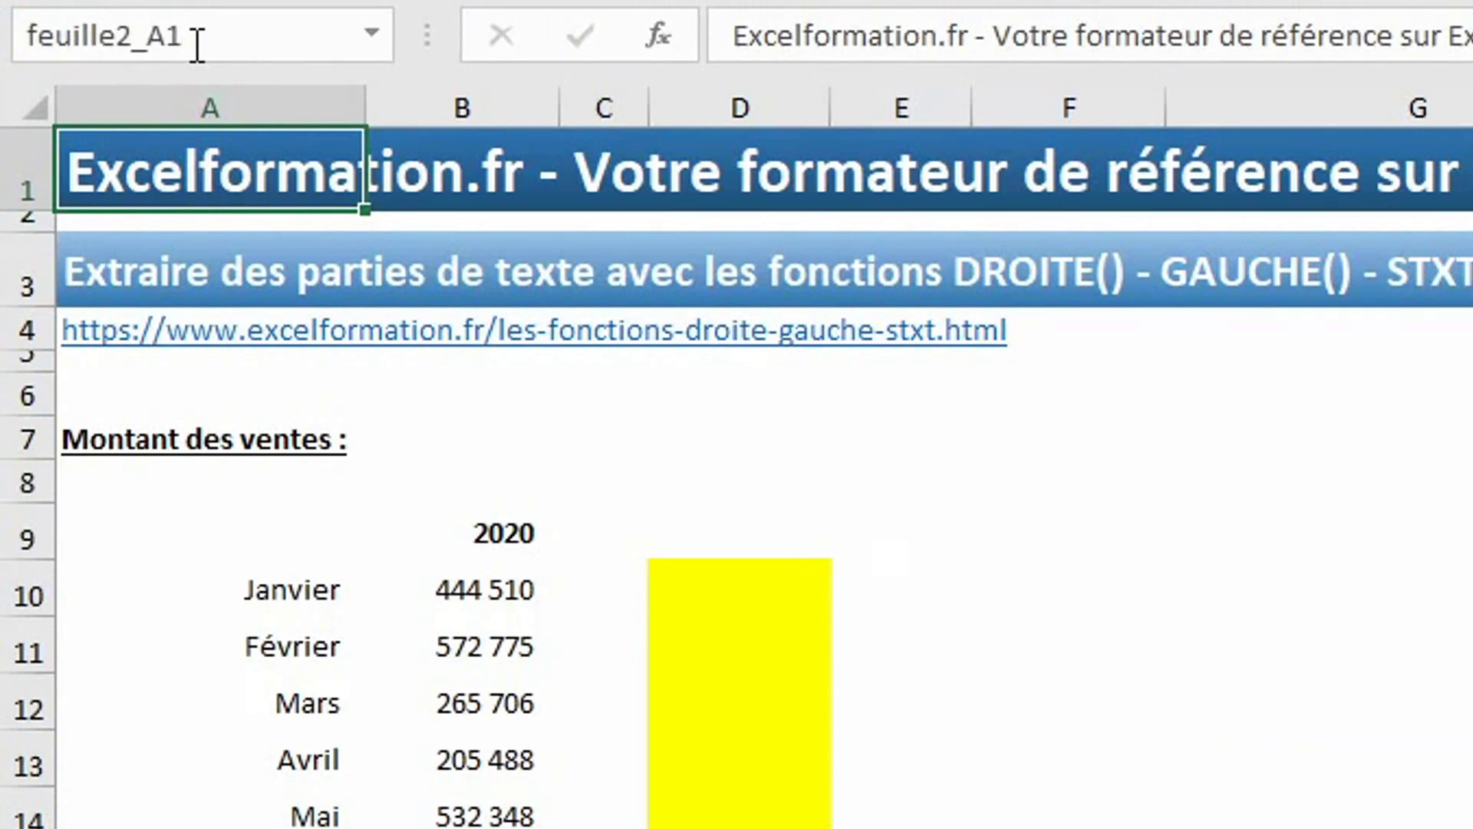
Step: Enter a FEUILLE formula in cell B8 of the first sheet with the named cell feuille2_A1 as its argument
key("ctrl+Page_Up")
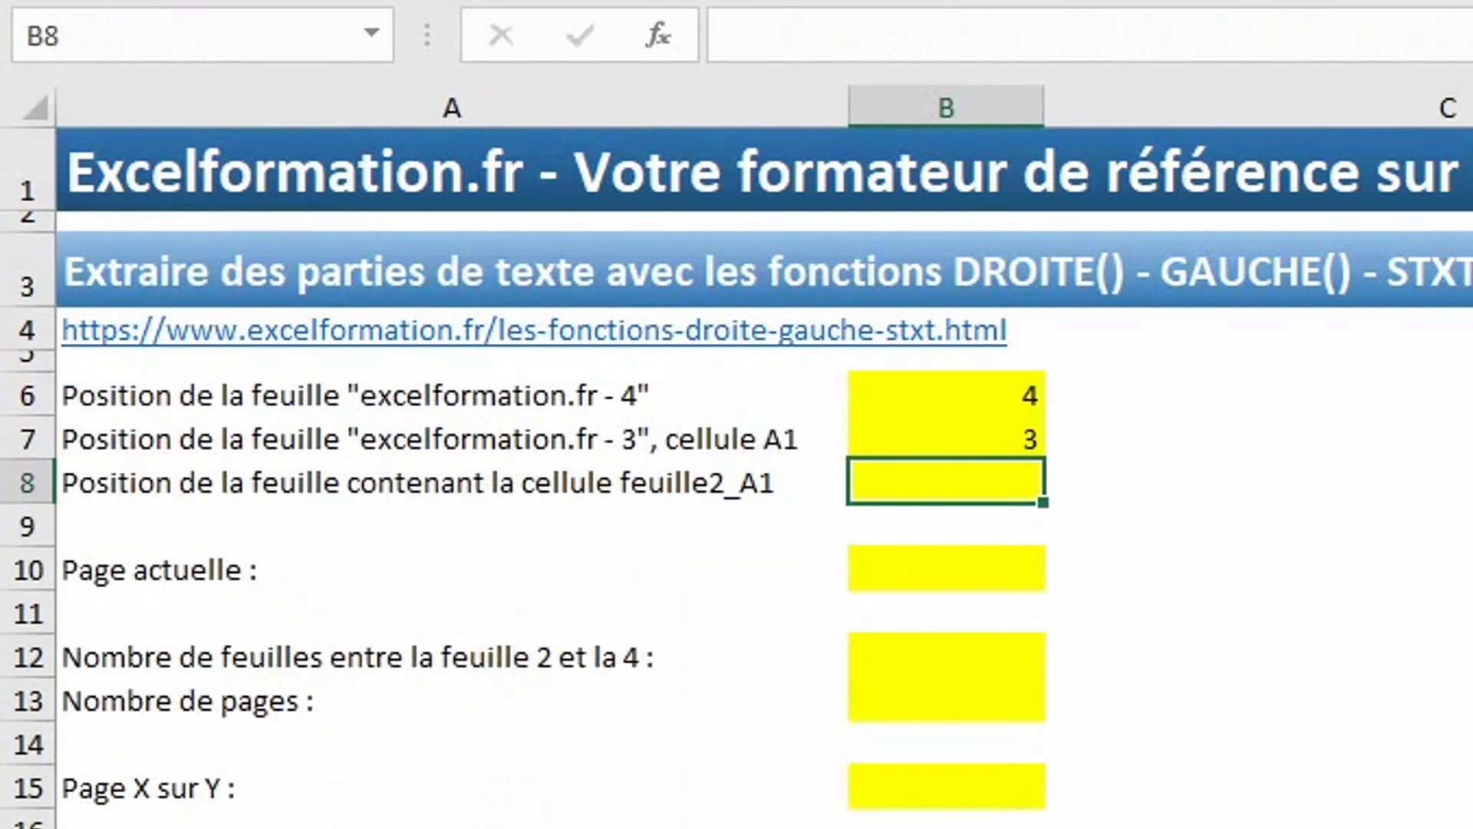
type("=feui")
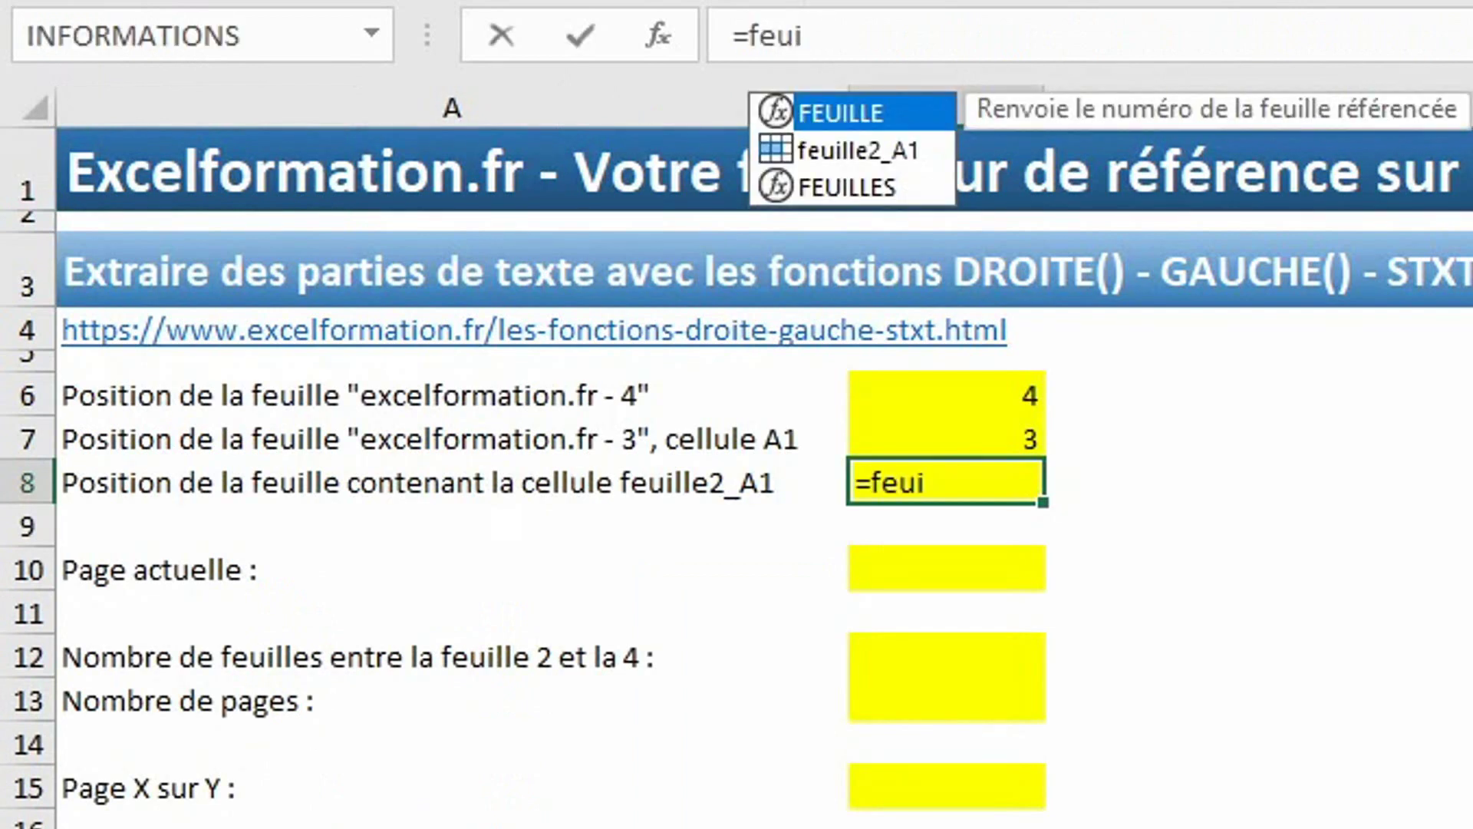
key("Tab")
type("feui")
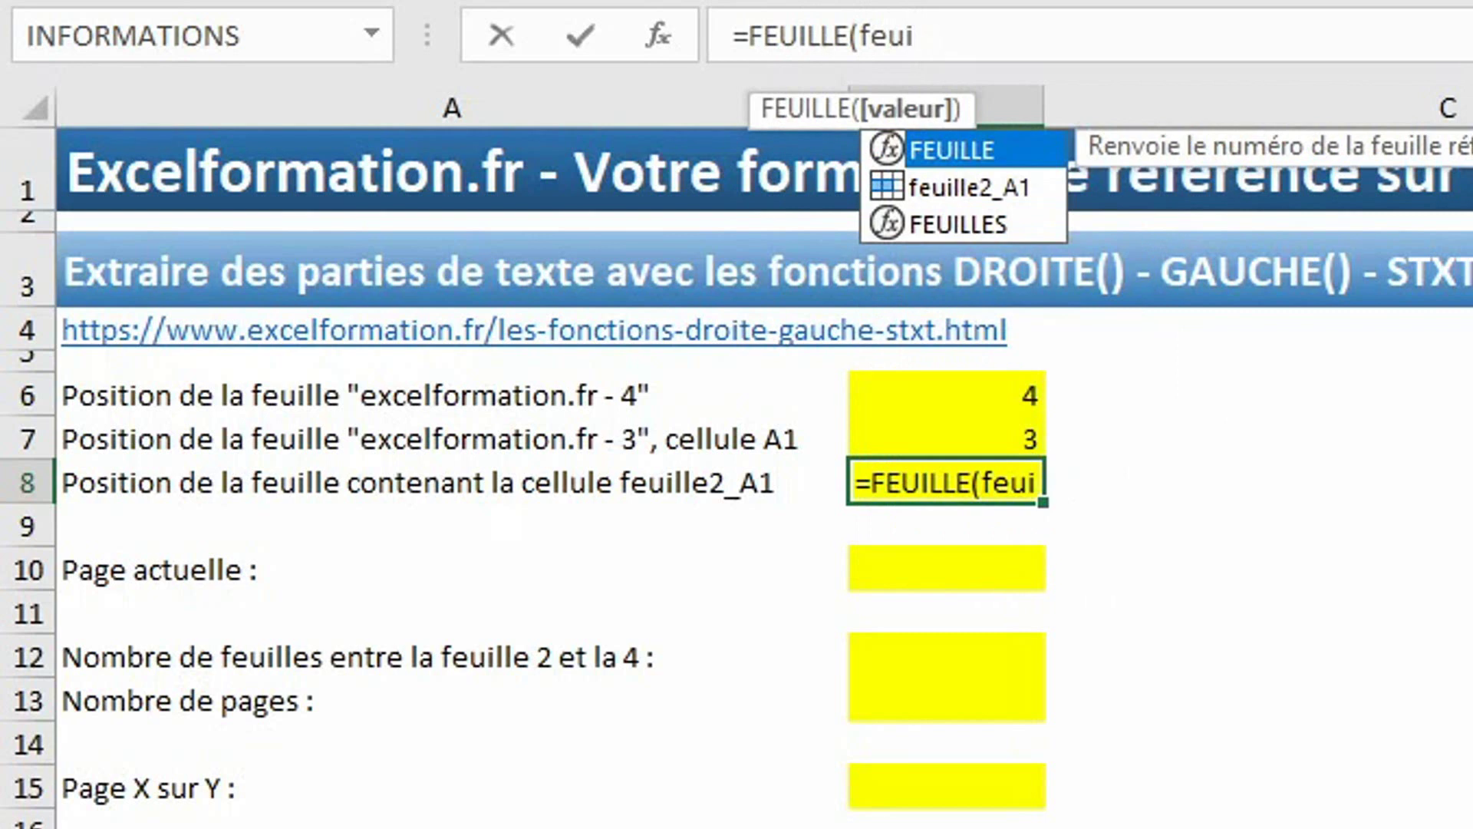
key("Down")
key("Tab")
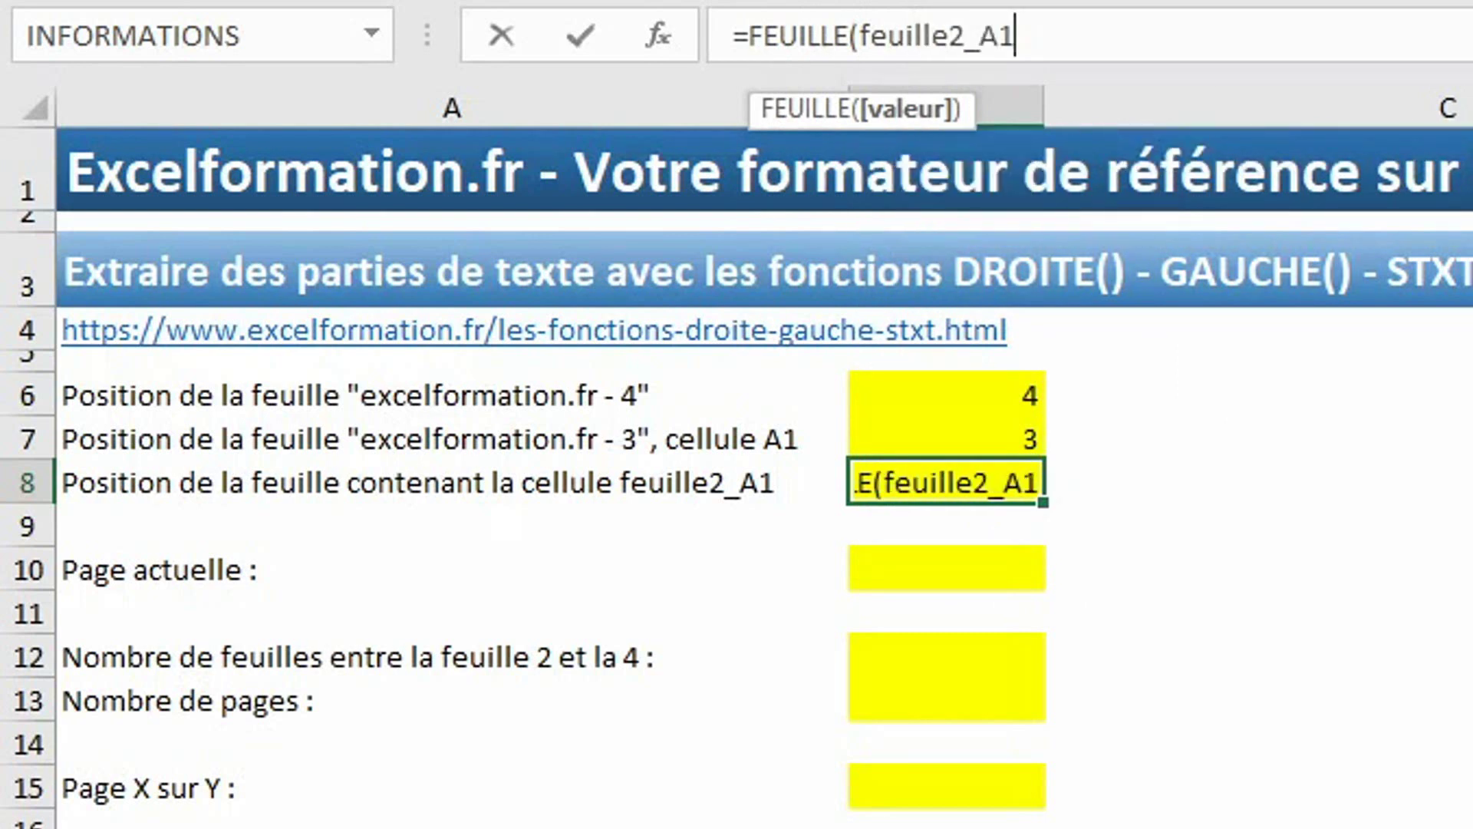
key("Return")
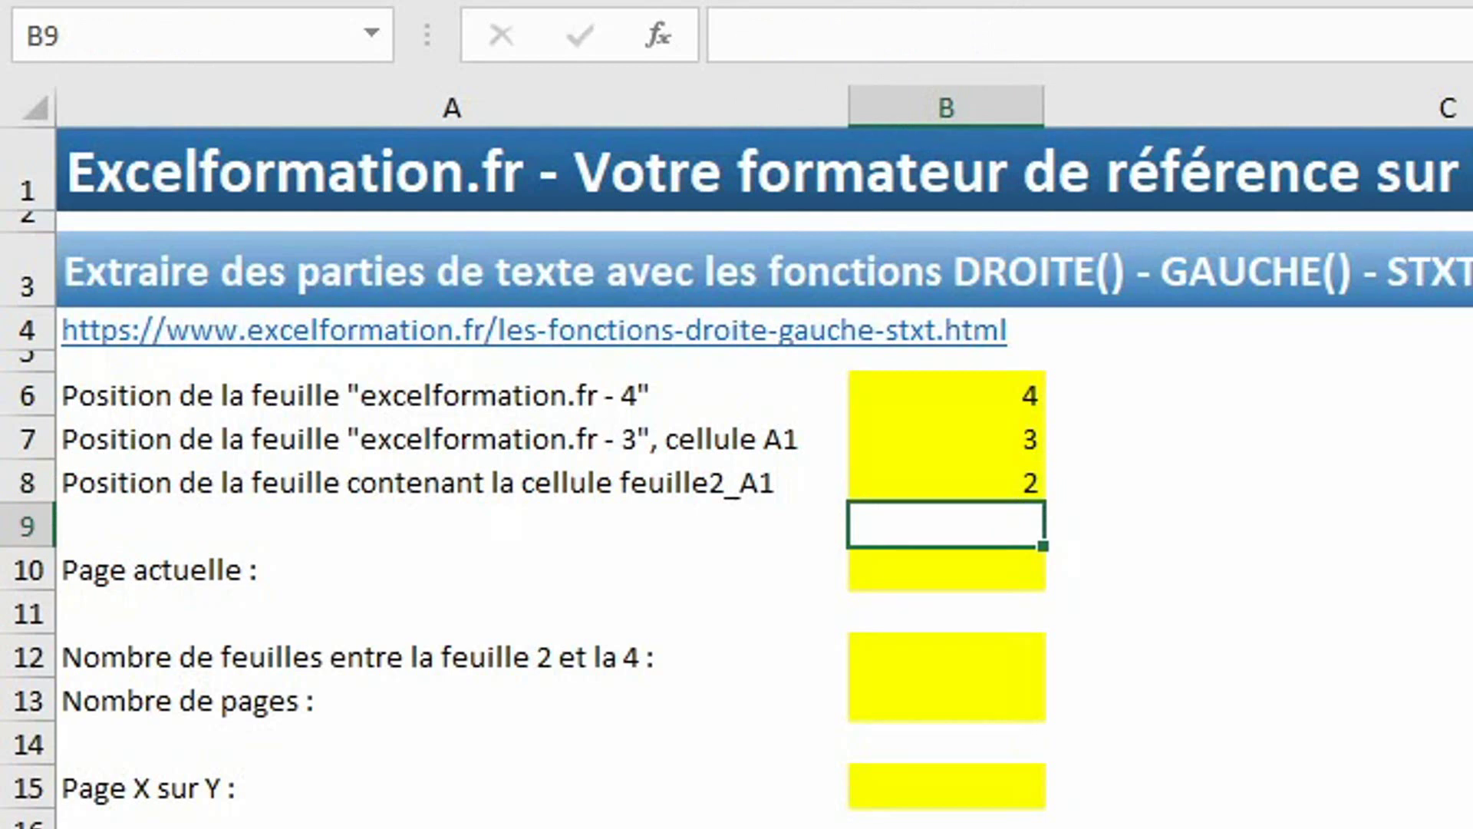
Step: Enter the FEUILLE function without an argument in cell B10 for the current page number
key("Down")
type("=FEUILLE(")
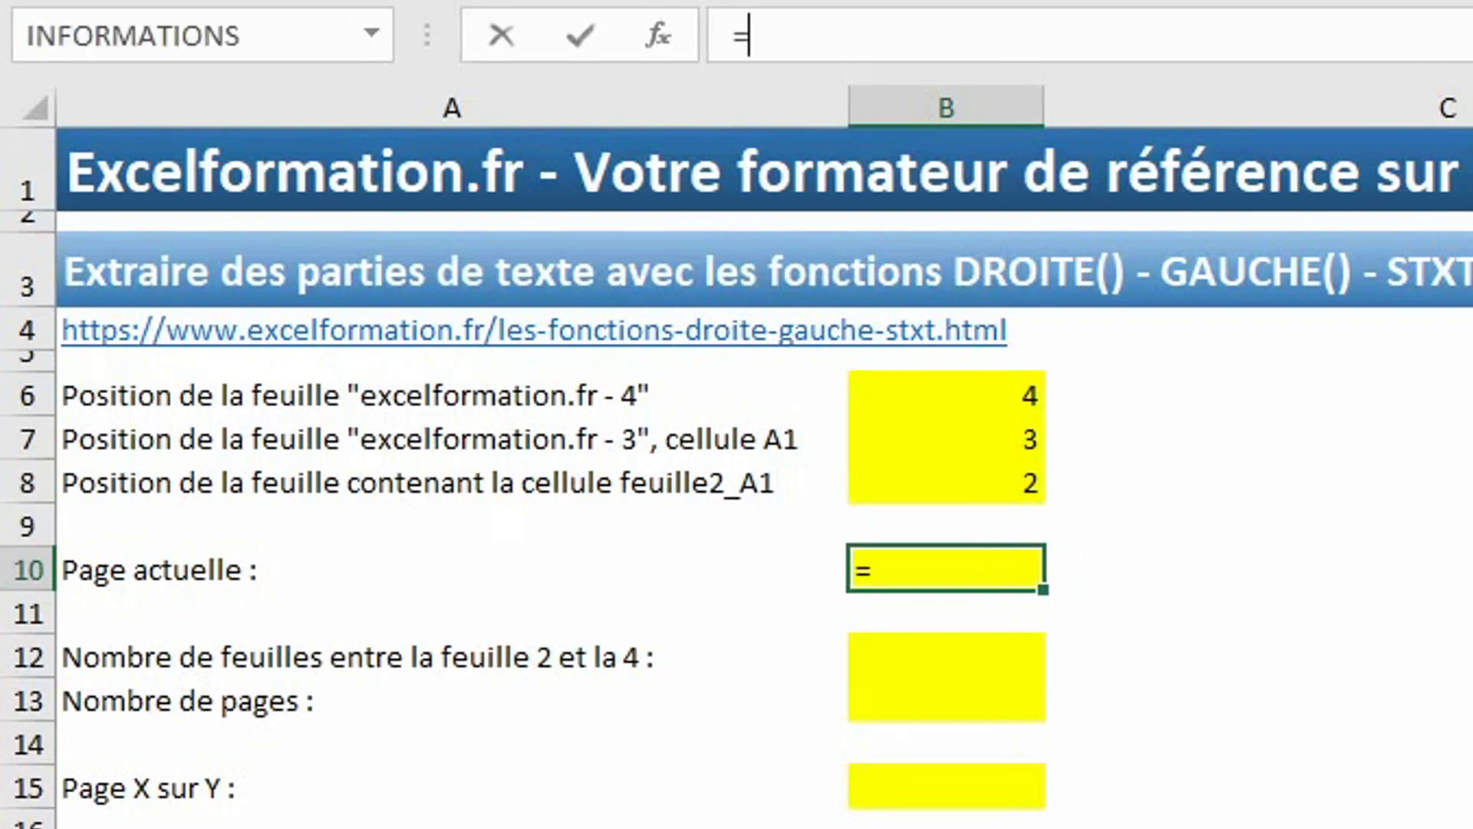
key("Tab")
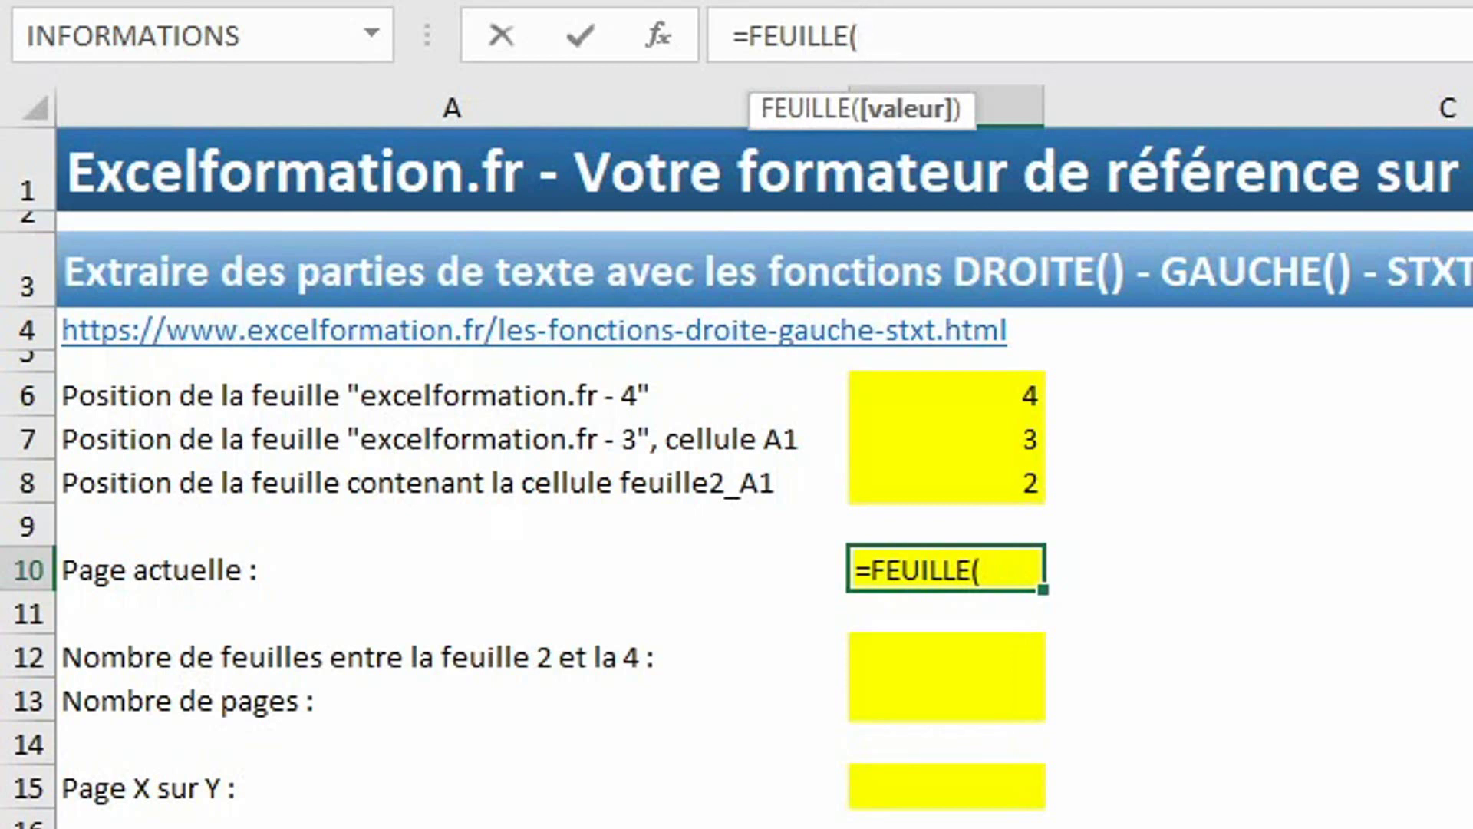
key("Return")
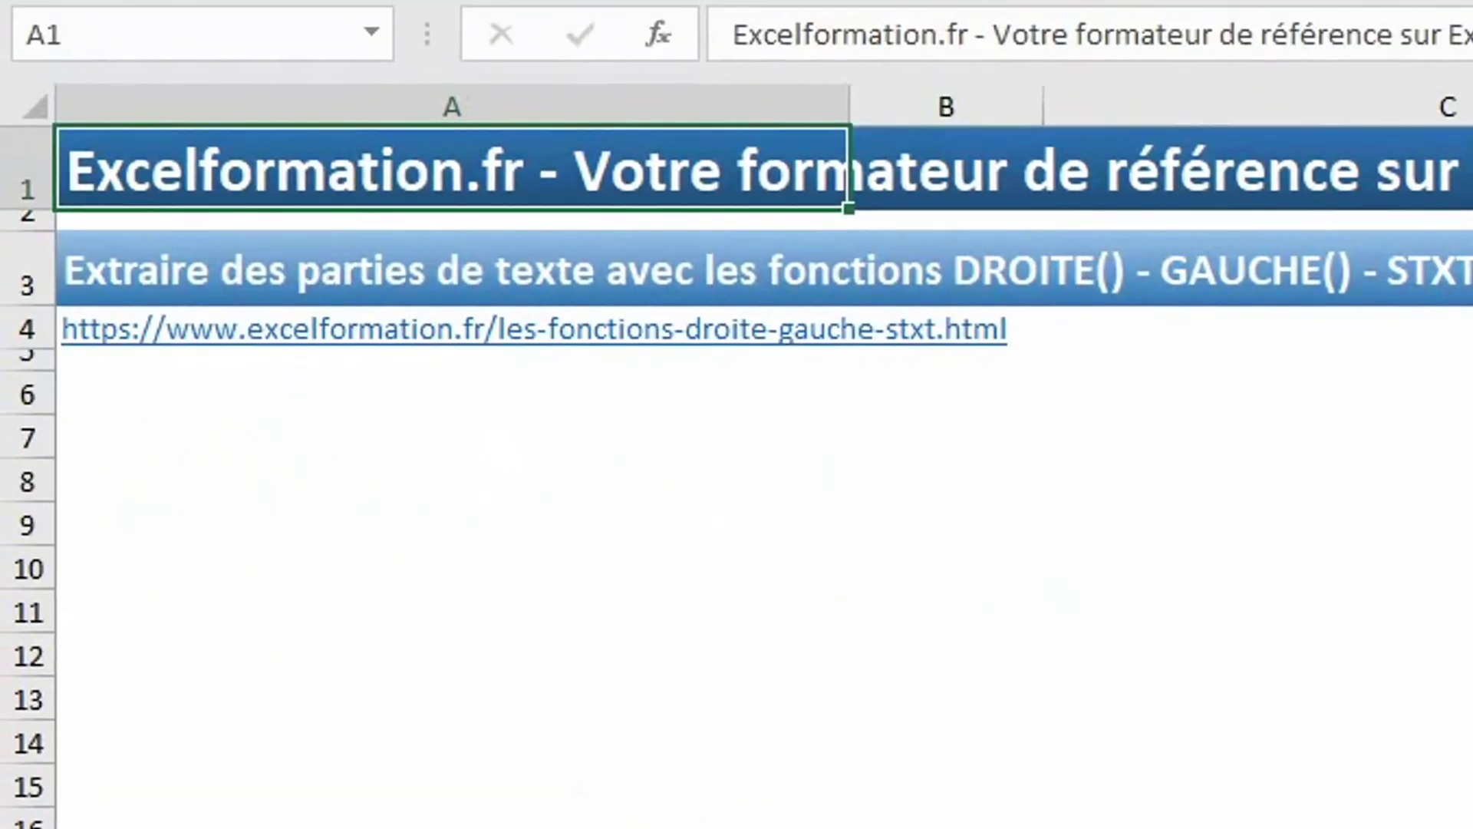
Step: Enter the FEUILLE function without an argument in cell A7 of the otherwise empty sheet
left_click(105, 435)
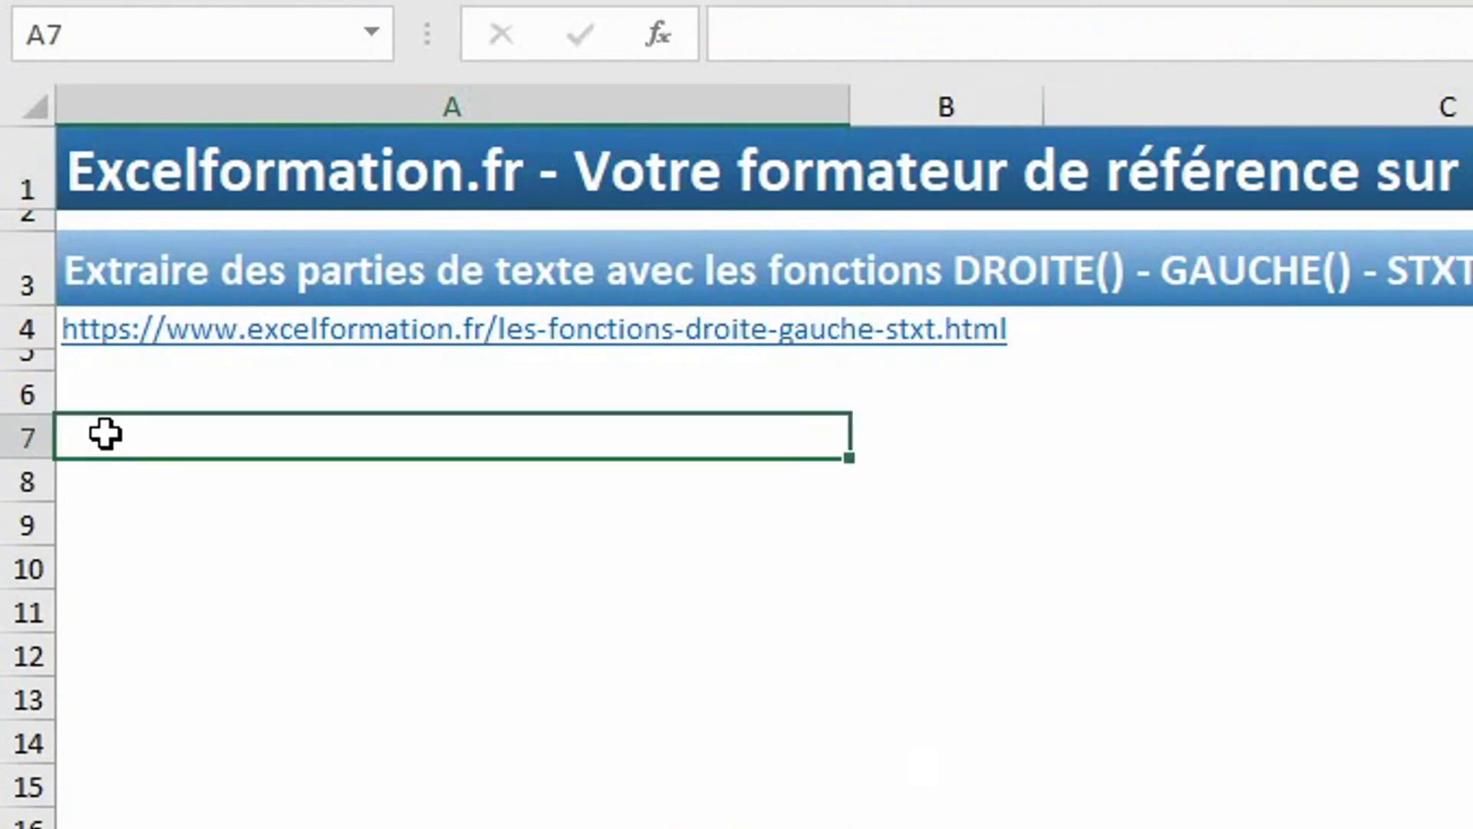
type("=feui")
key("Tab")
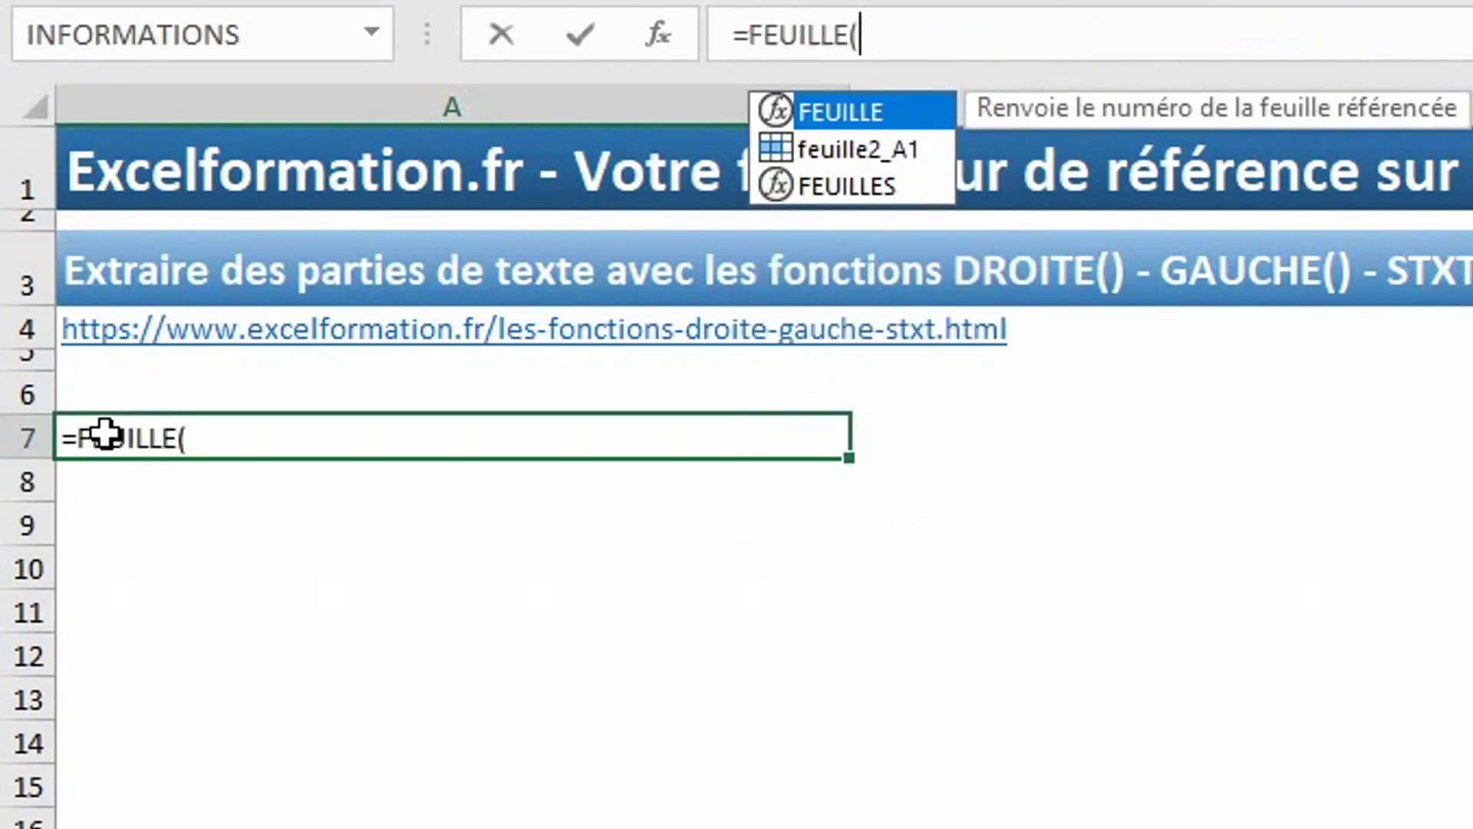
key("Return")
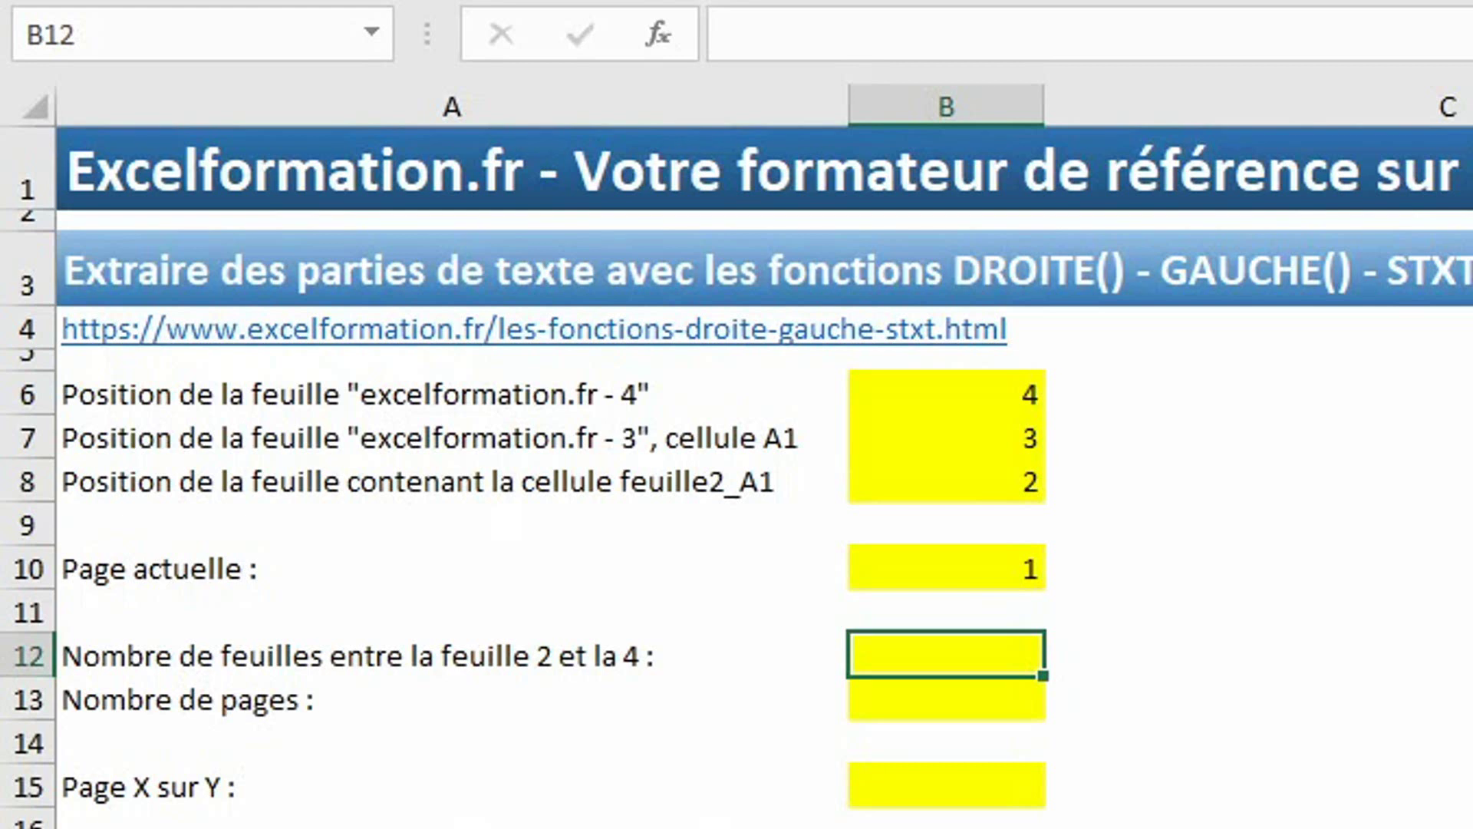
Step: Enter =FEUILLES('excelformation.fr - 2:excelformation.fr - 4'!G13) in cell B12 to count the sheets in that range
type("=feuill")
key("Down")
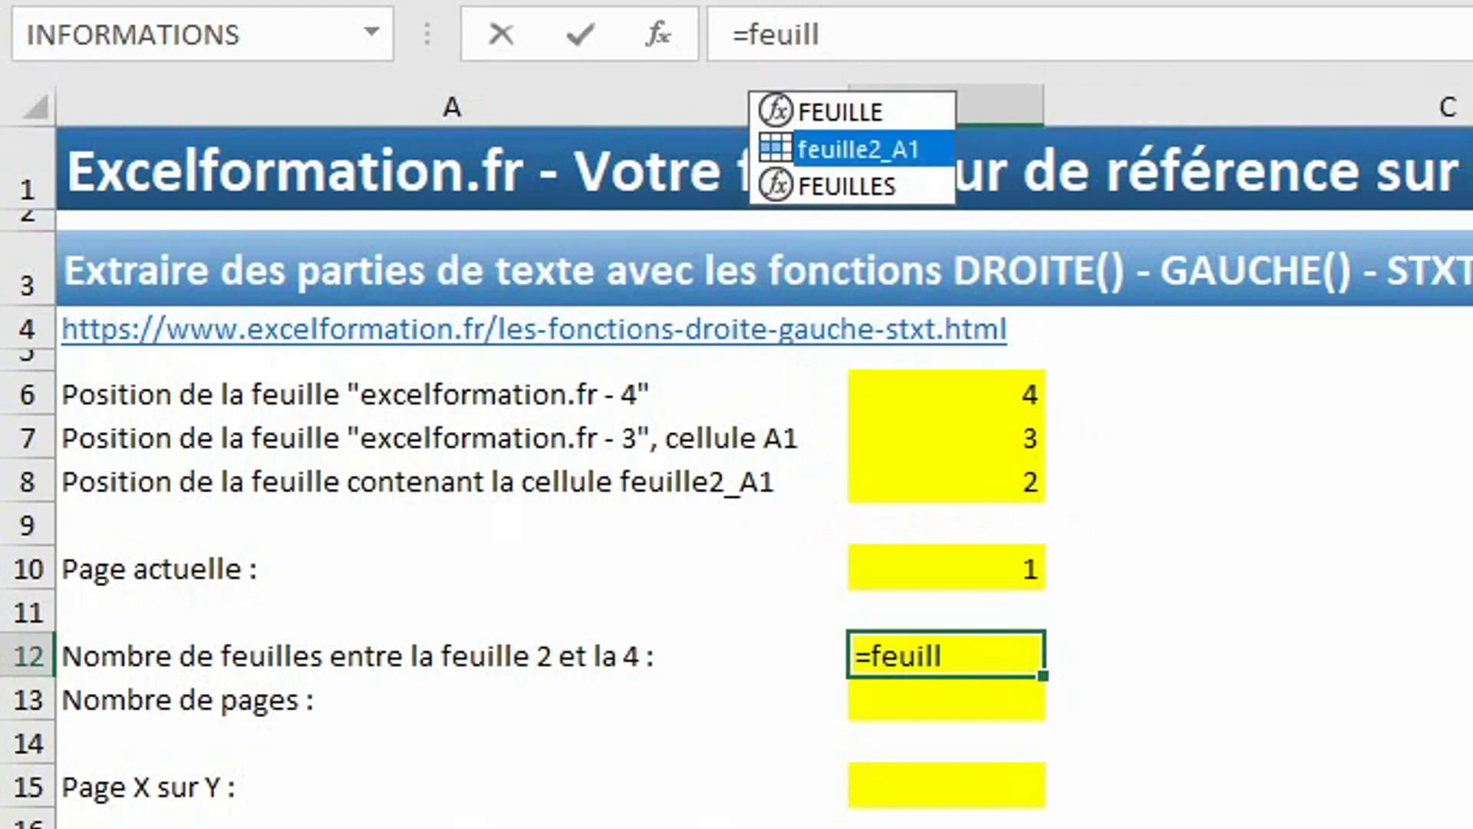
key("Down")
key("Tab")
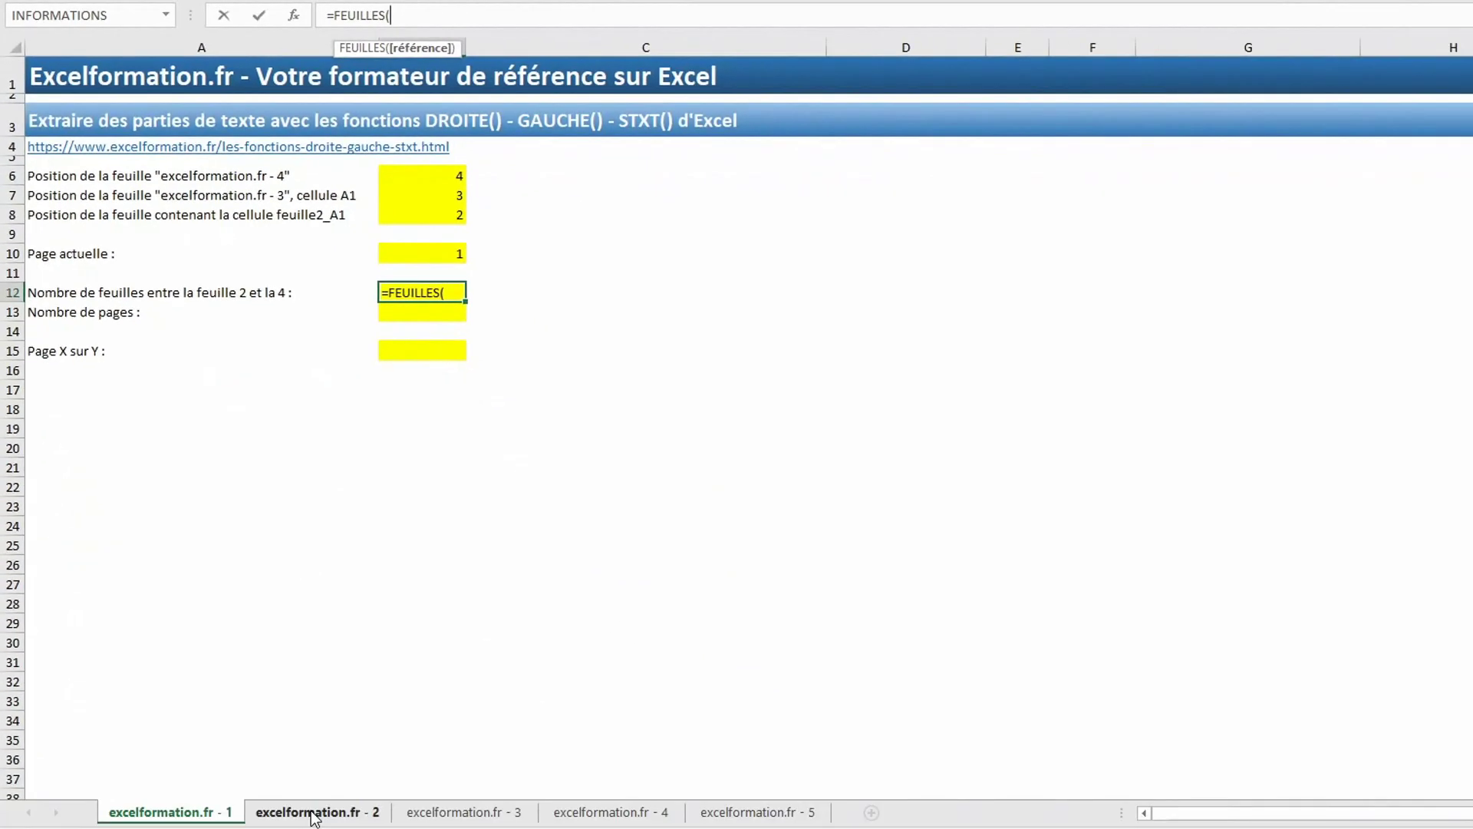
left_click(336, 812)
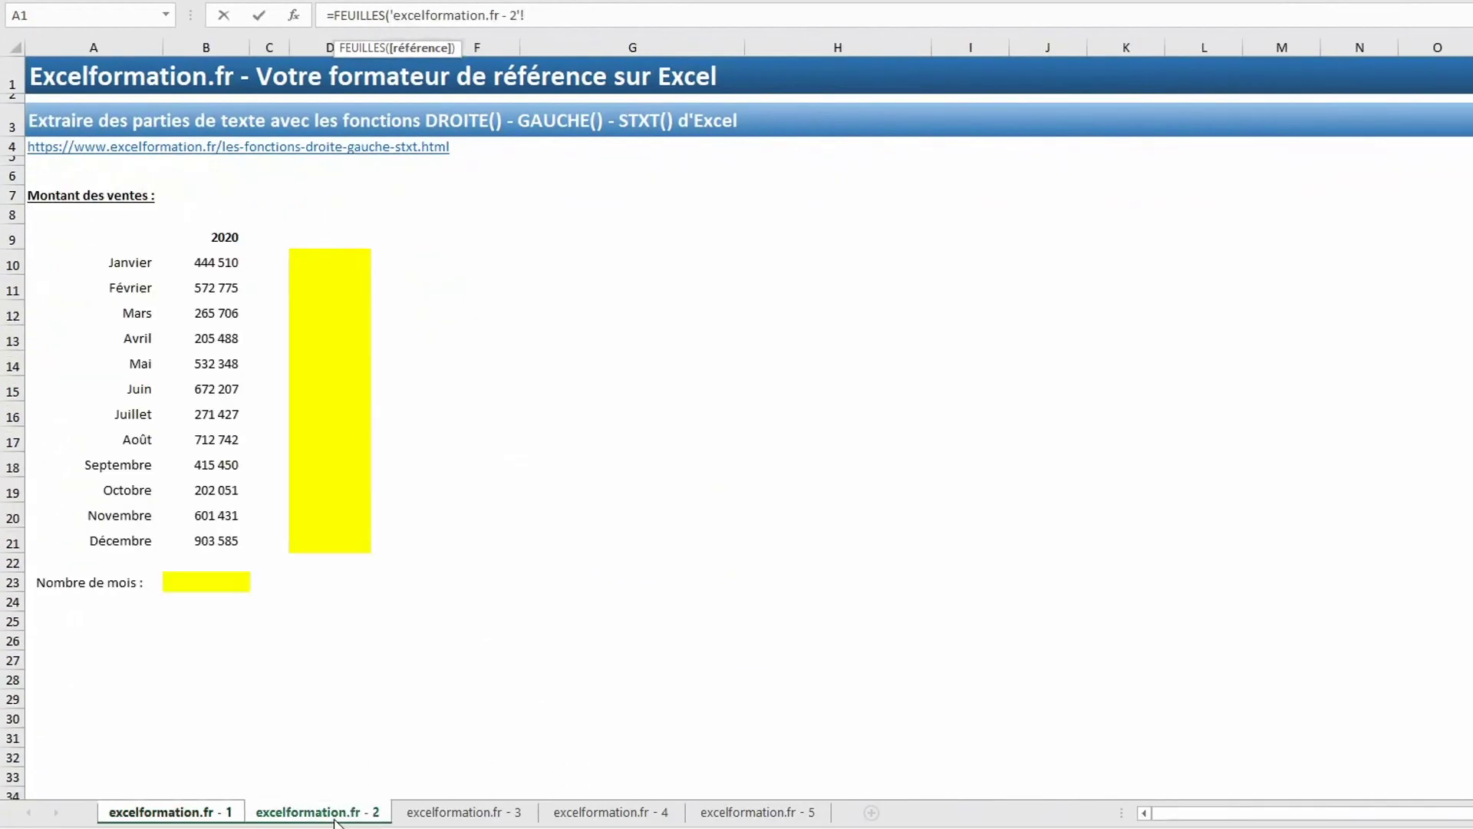
left_click(625, 815, "shift")
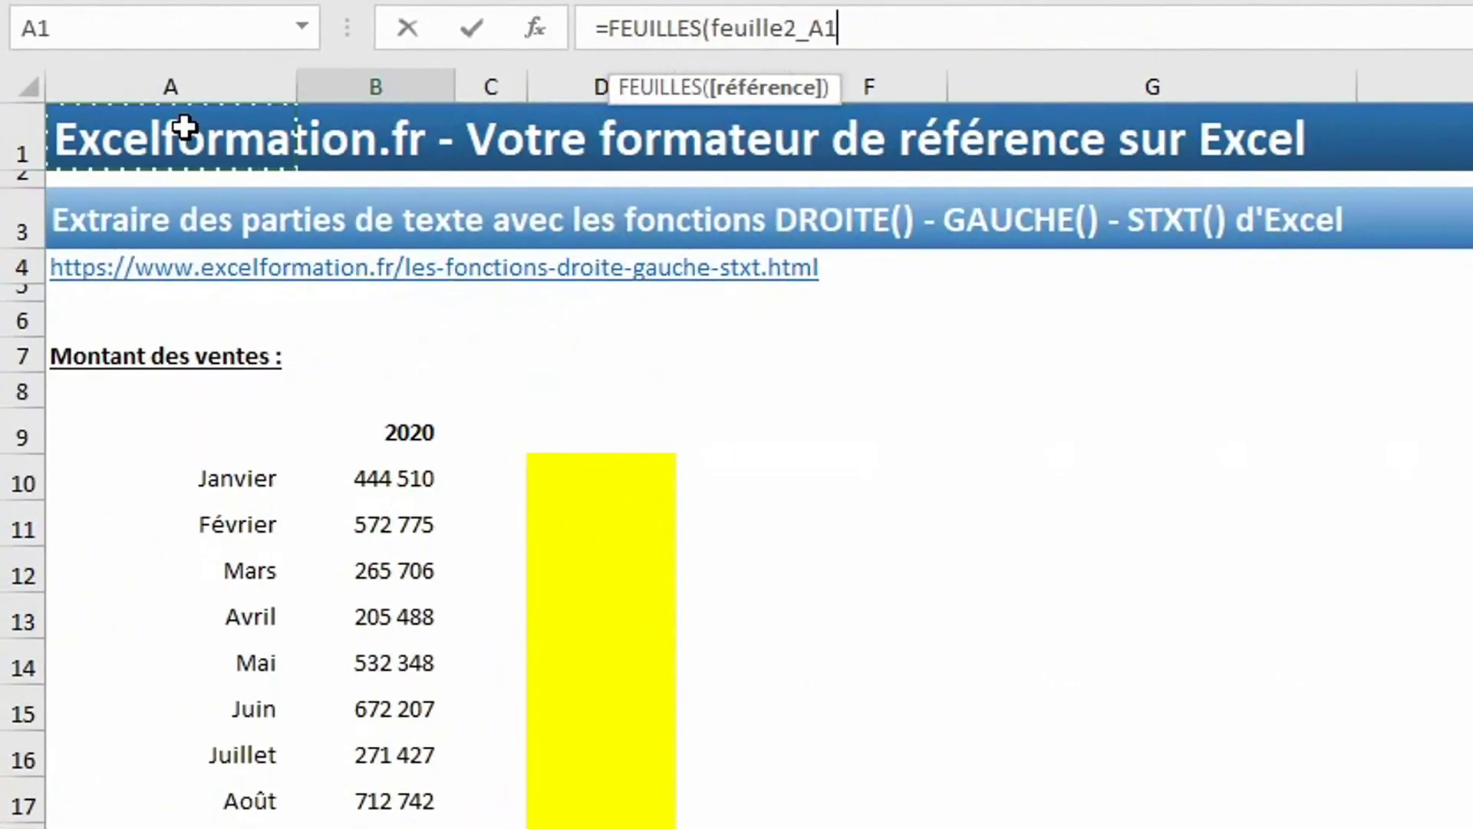
left_click(953, 634)
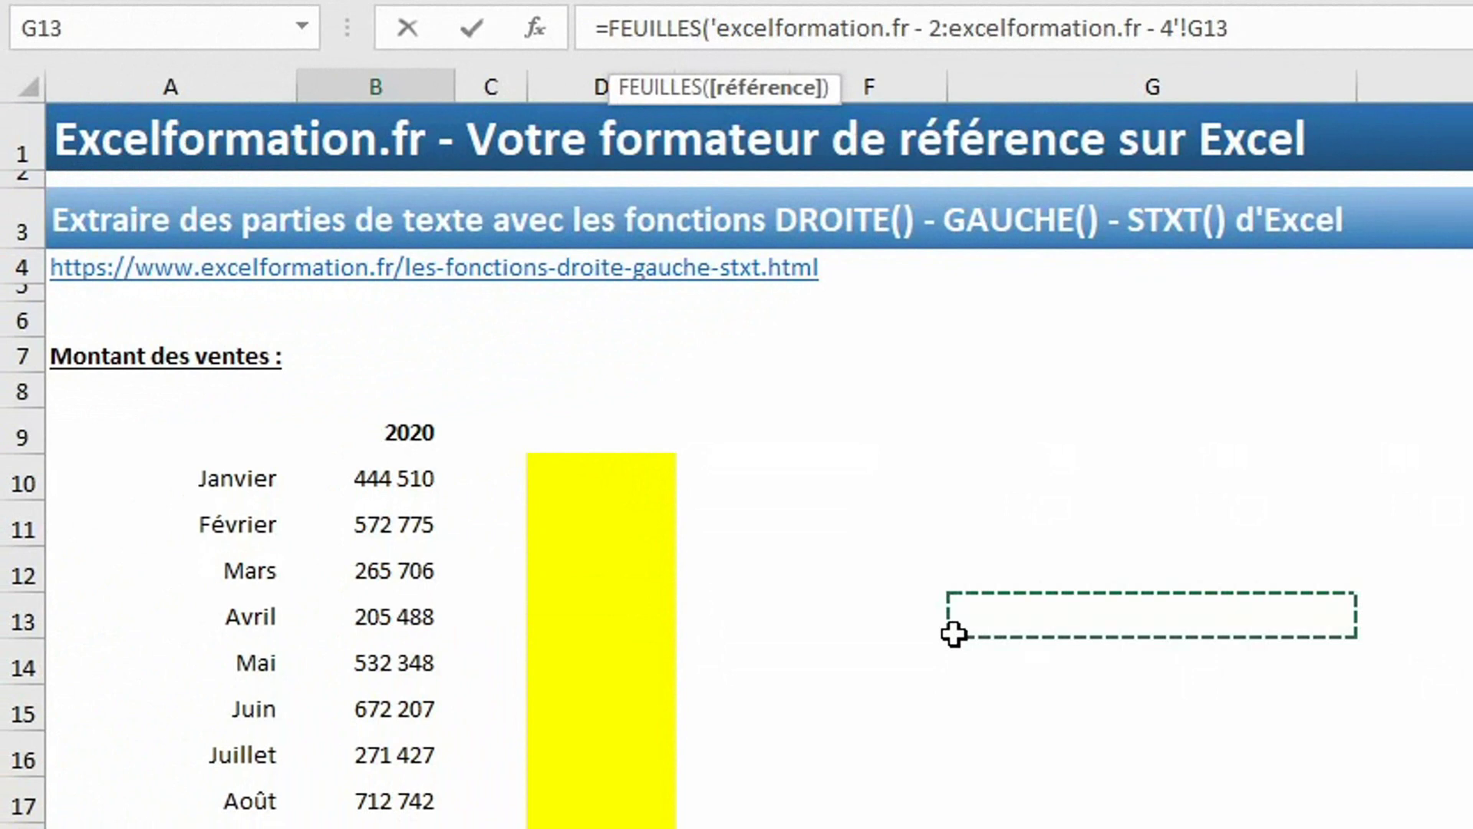
key("Return")
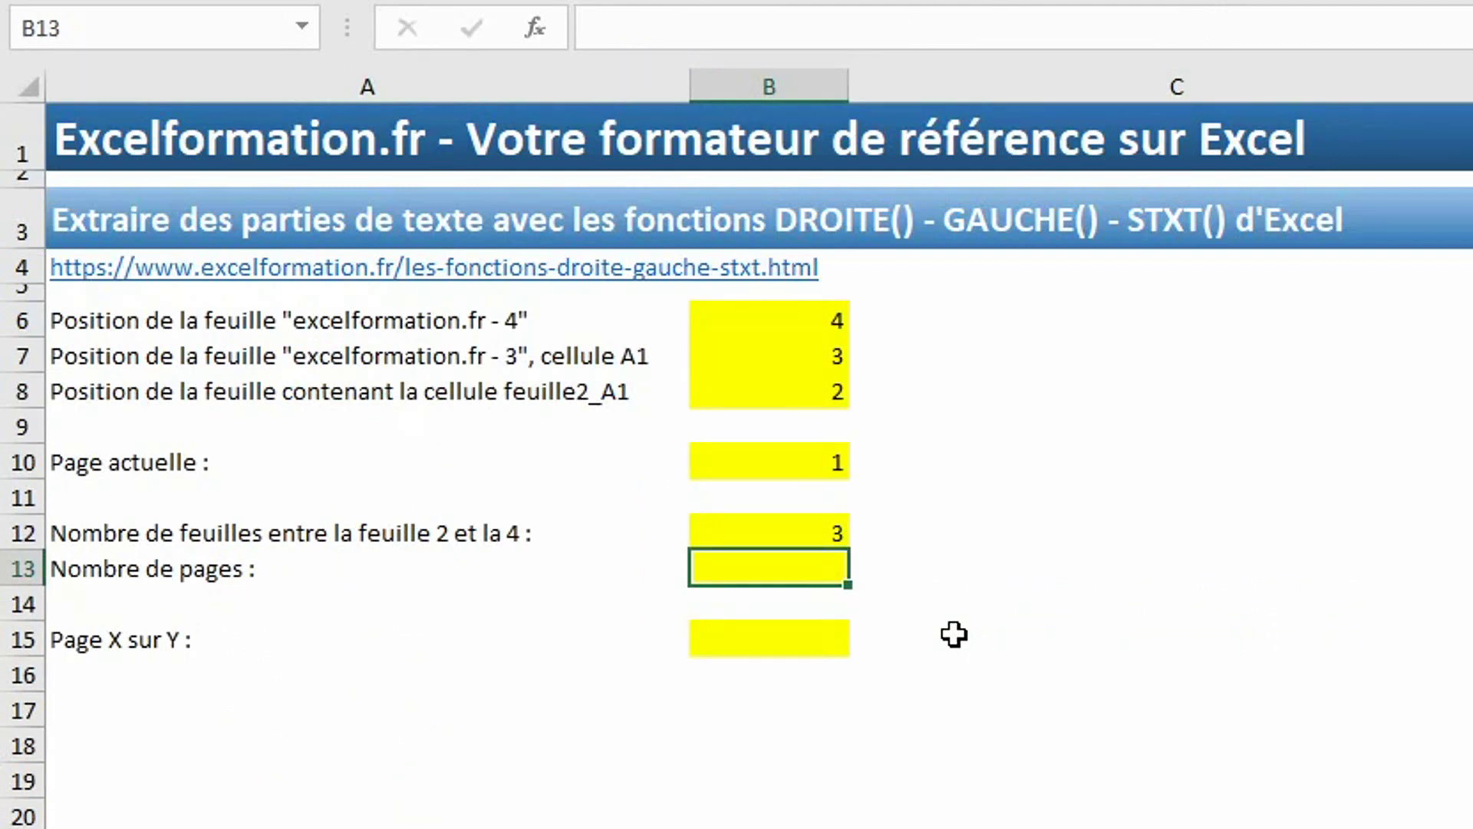
key("Up")
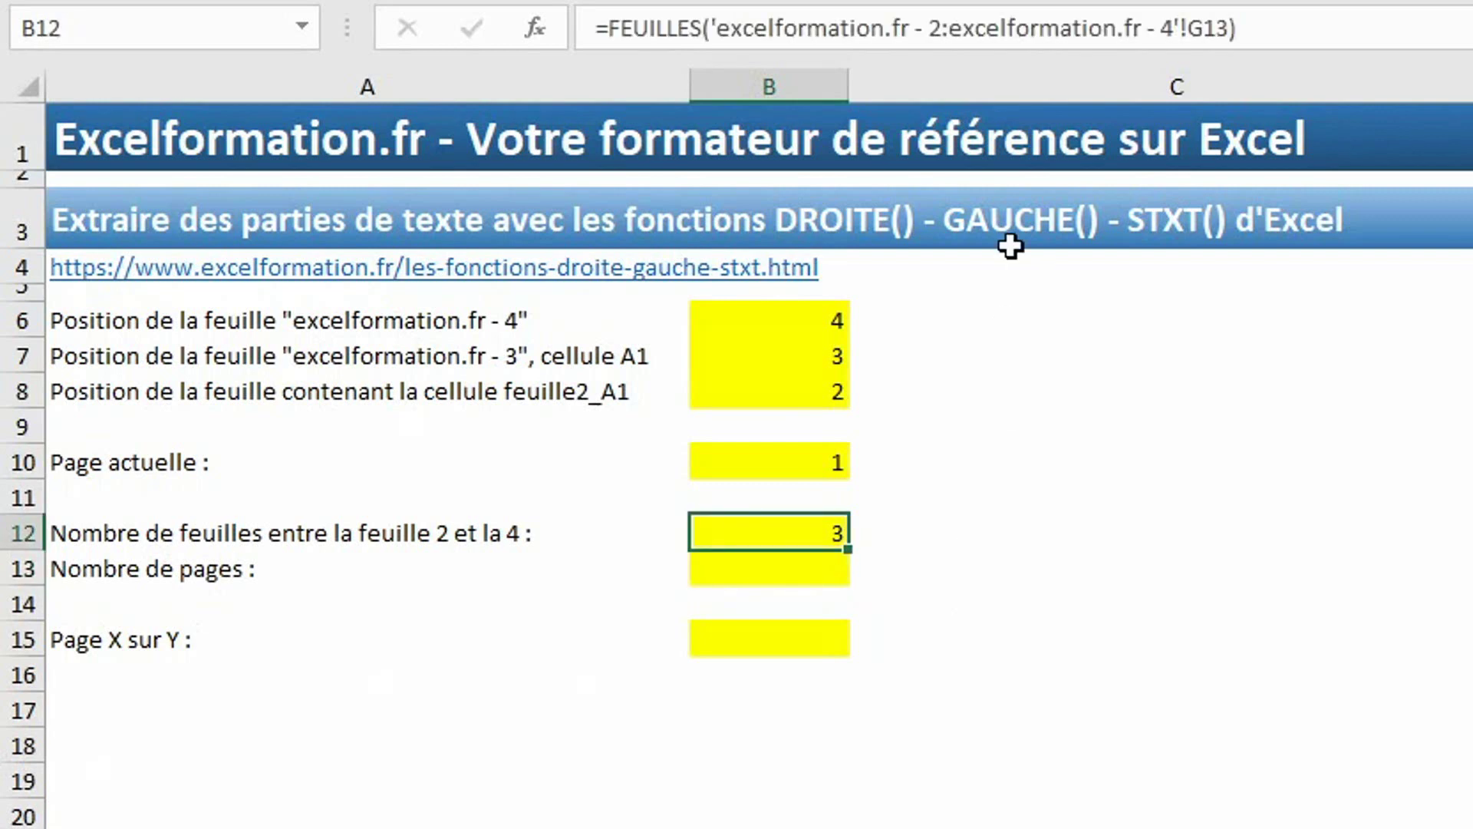
Step: Enter the FEUILLES function without an argument in cell B13 to count all the workbook's sheets
type("=feuil")
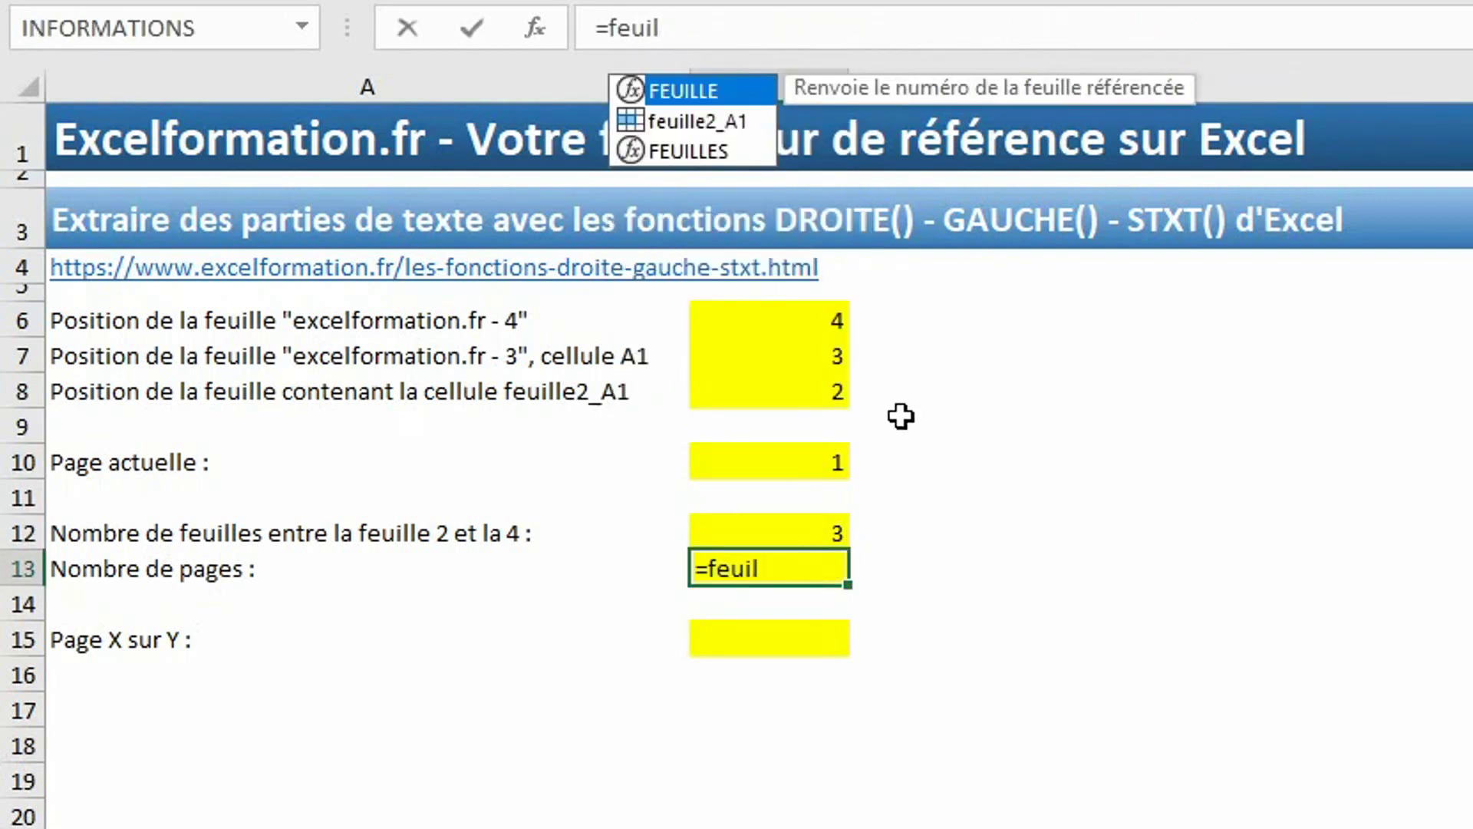
key("Tab")
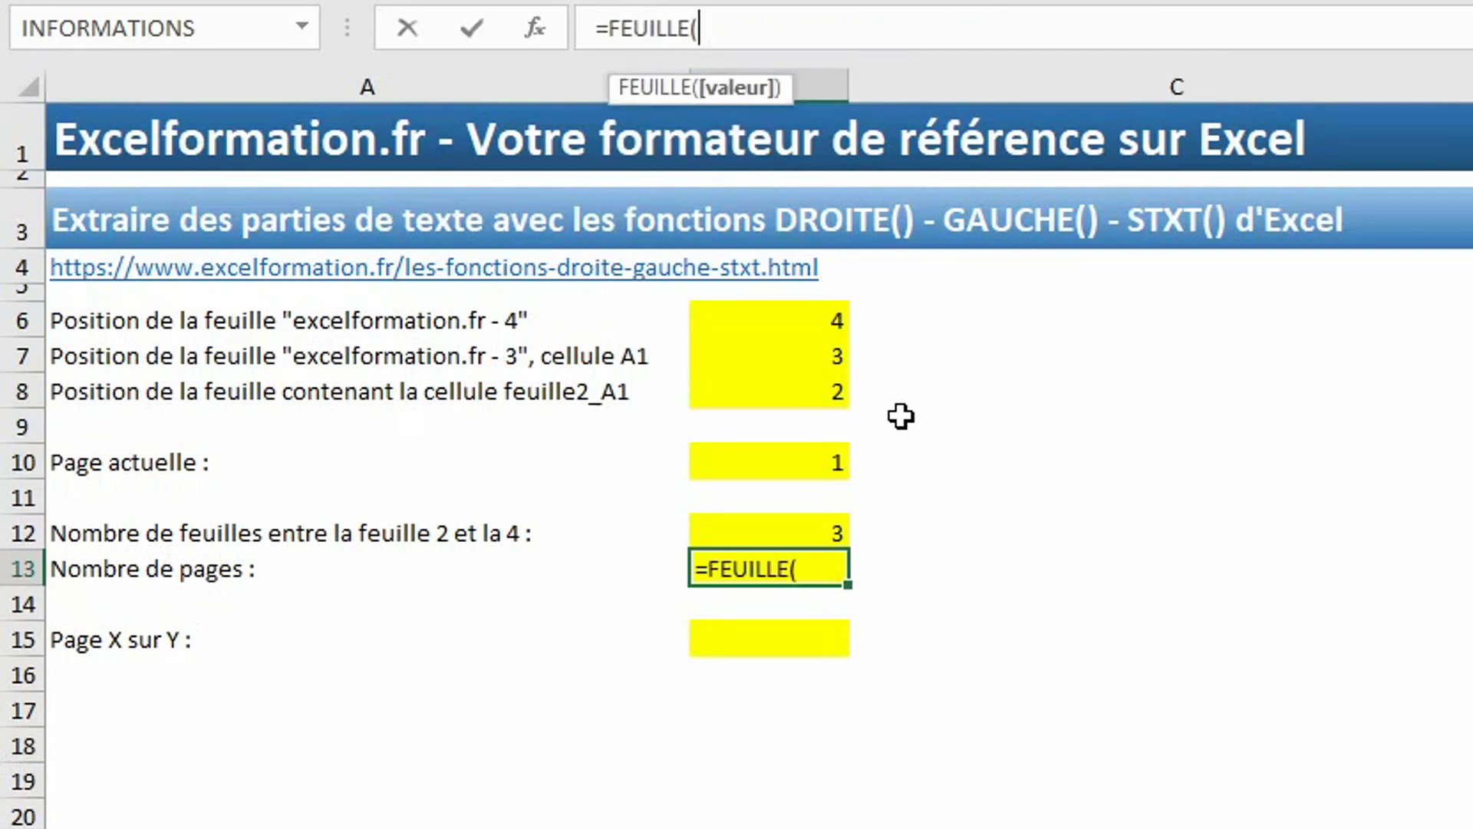
key("Return")
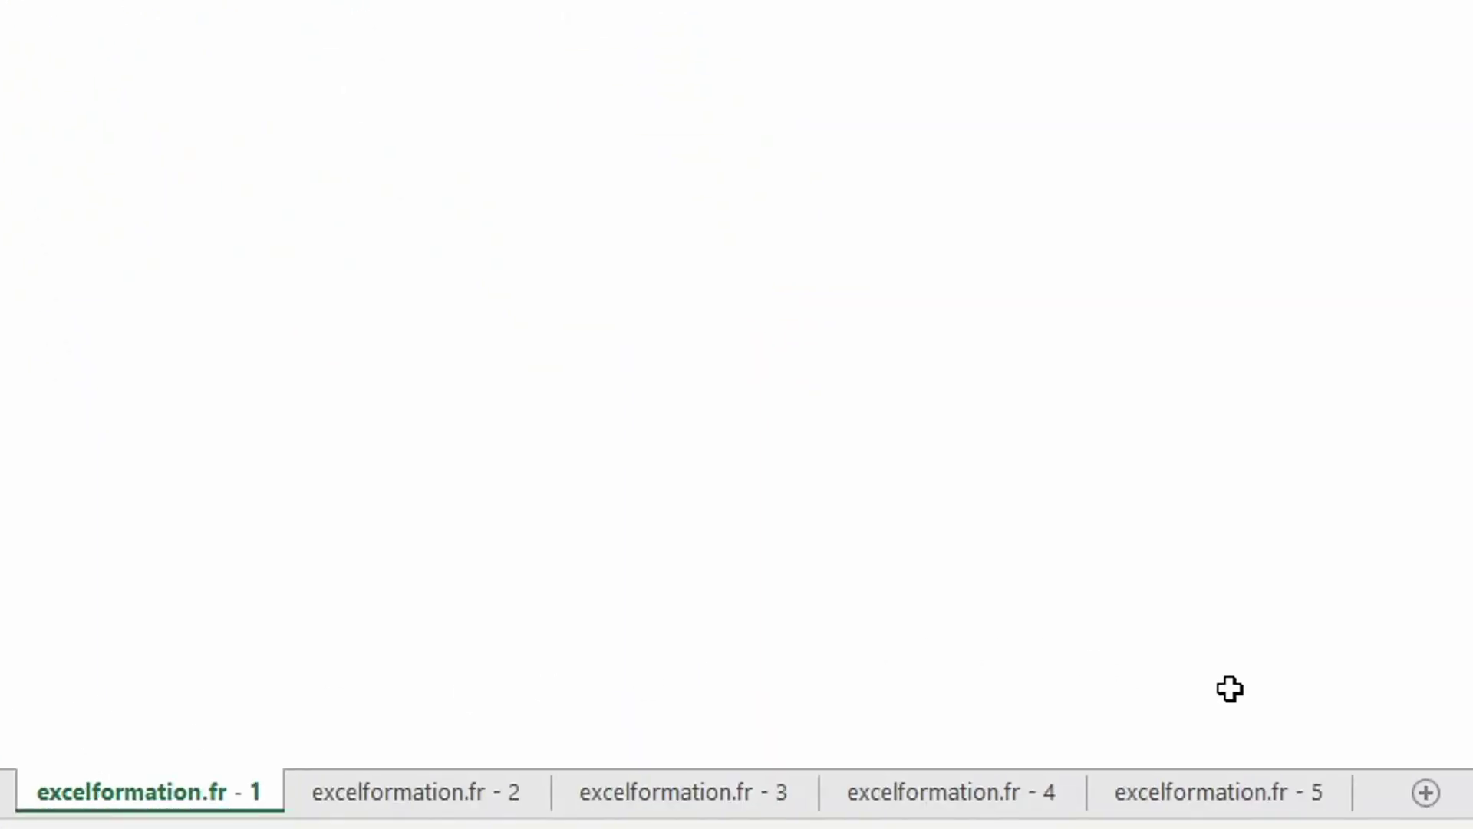
Step: Open the list of hidden sheets to check which ones the page count includes
right_click(190, 805)
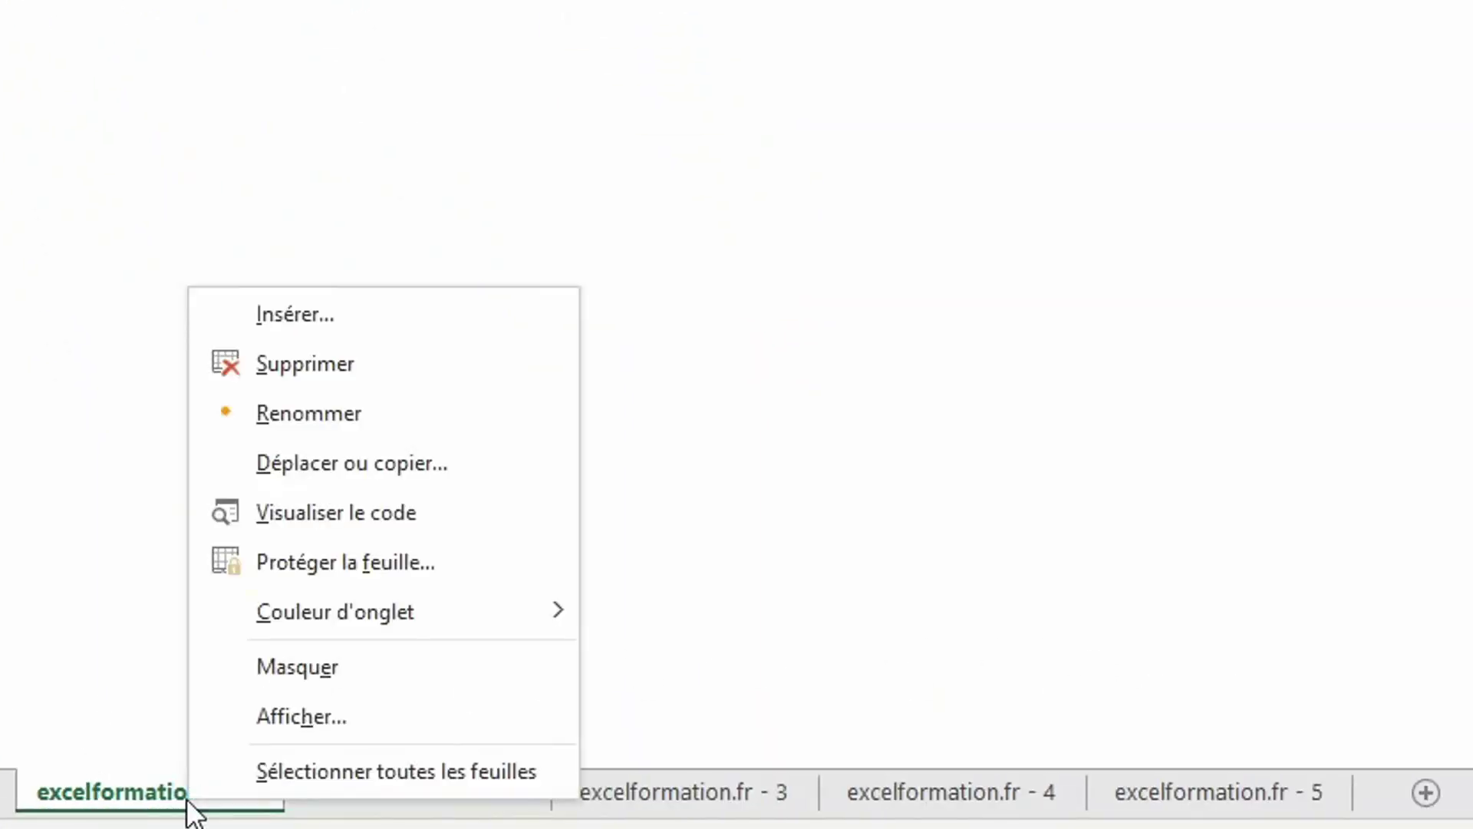
left_click(241, 717)
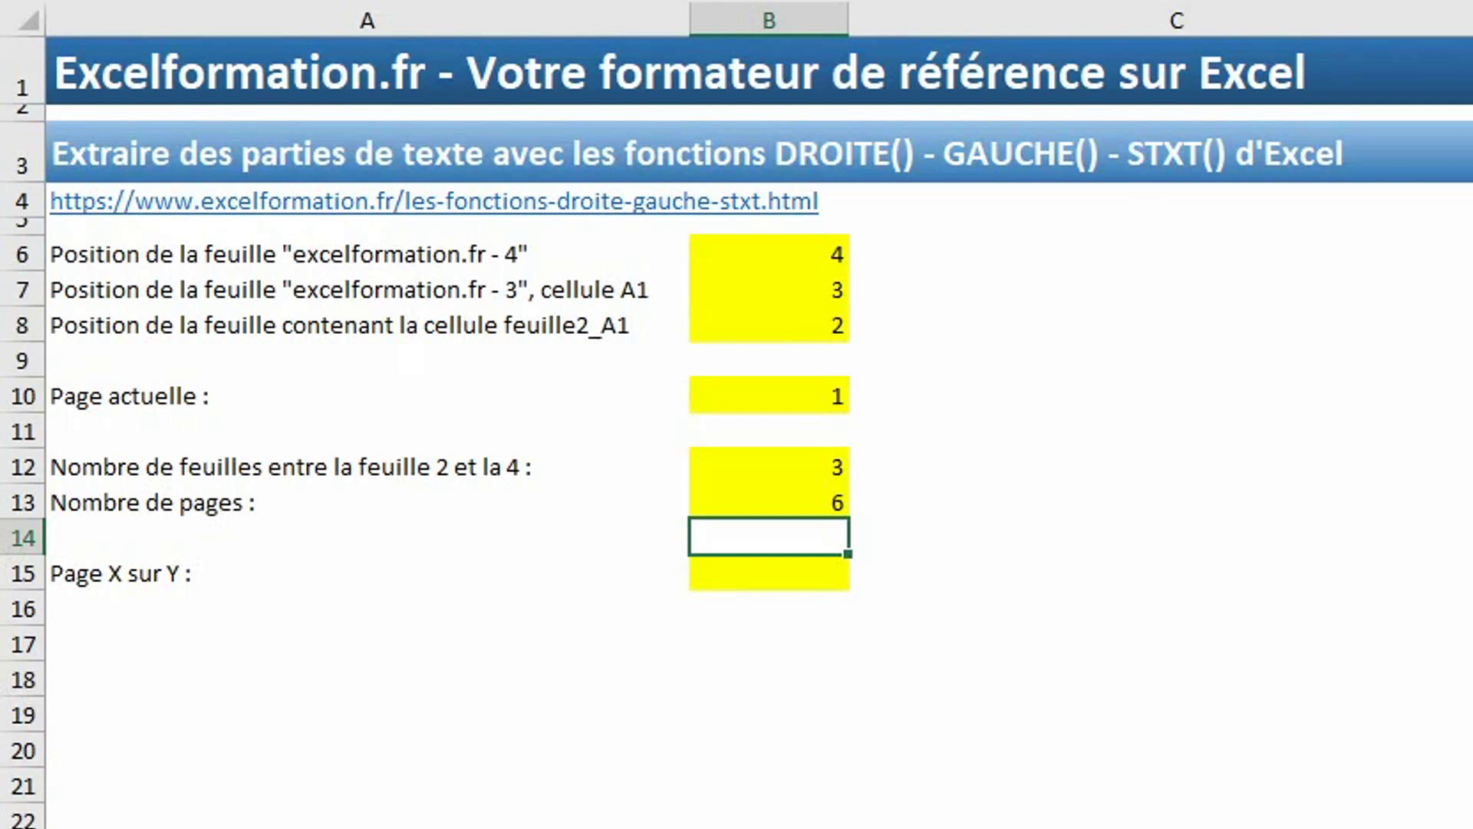
Step: Enter ="Page "&FEUILLE()&" sur "&FEUILLES() in cell B15 to build the "Page X sur Y" text
key("Down")
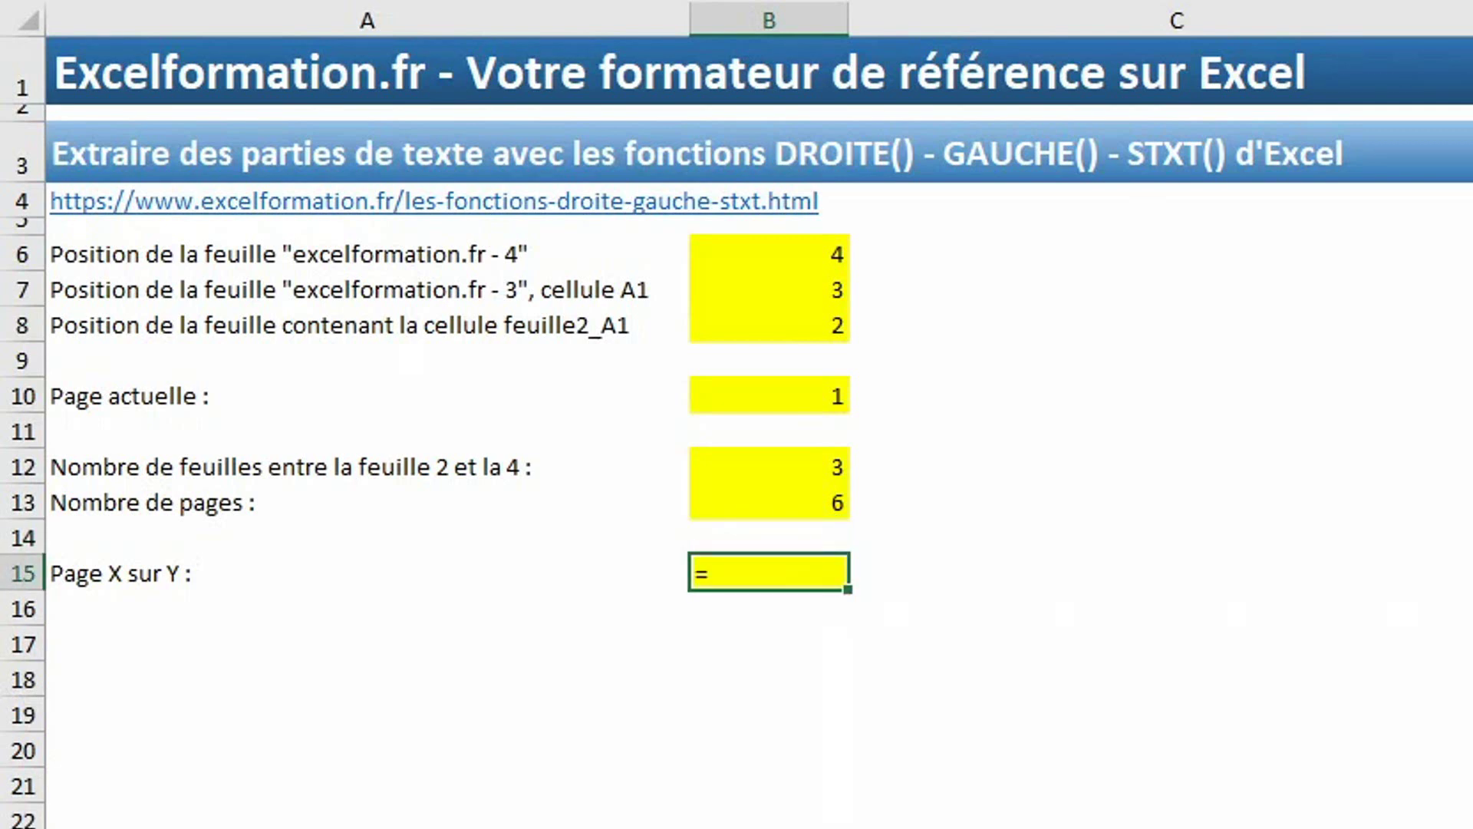
type("=\"Page ")
type("\"&feuill")
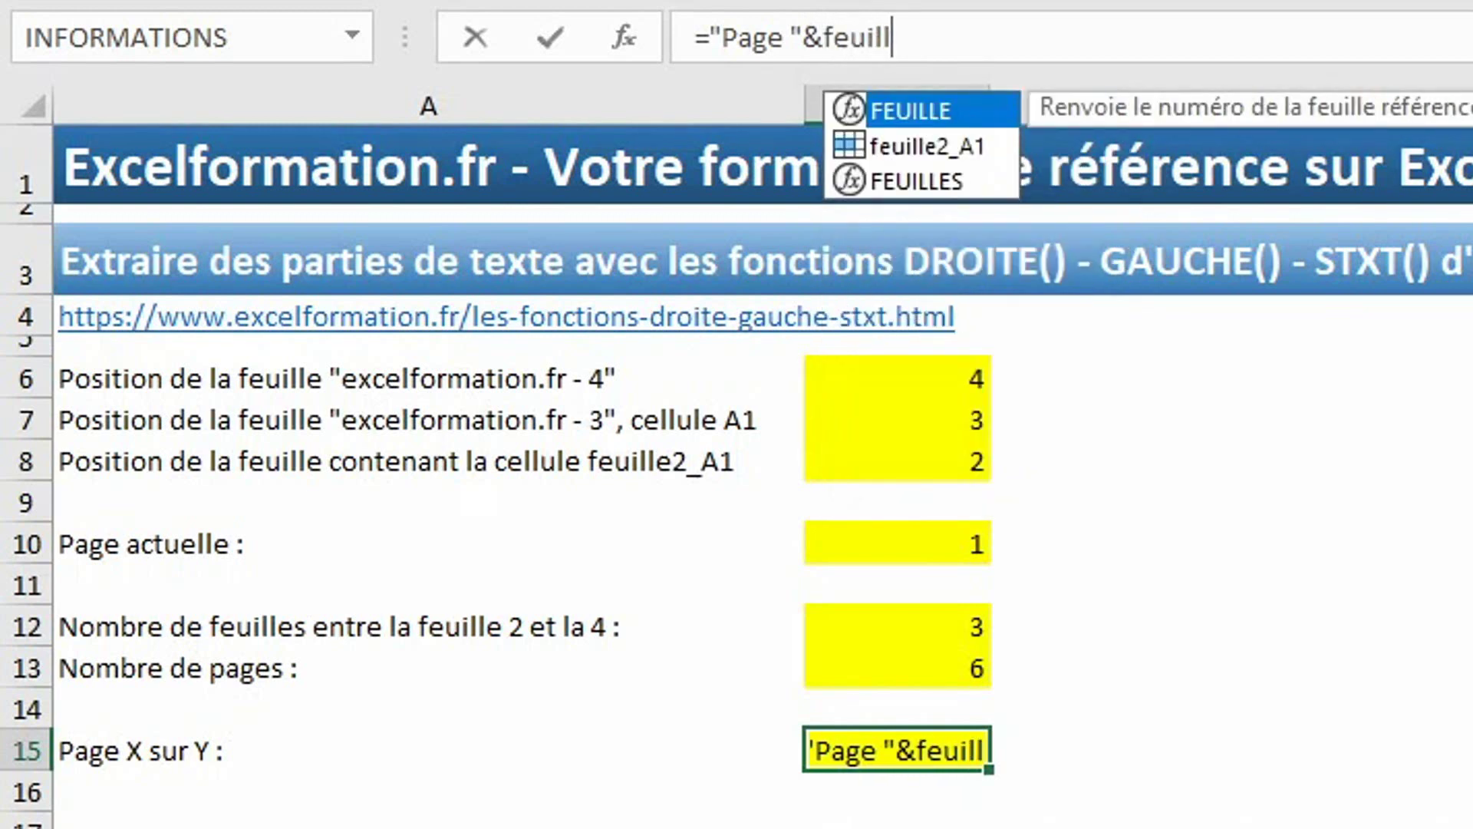
key("Tab")
type(")&")
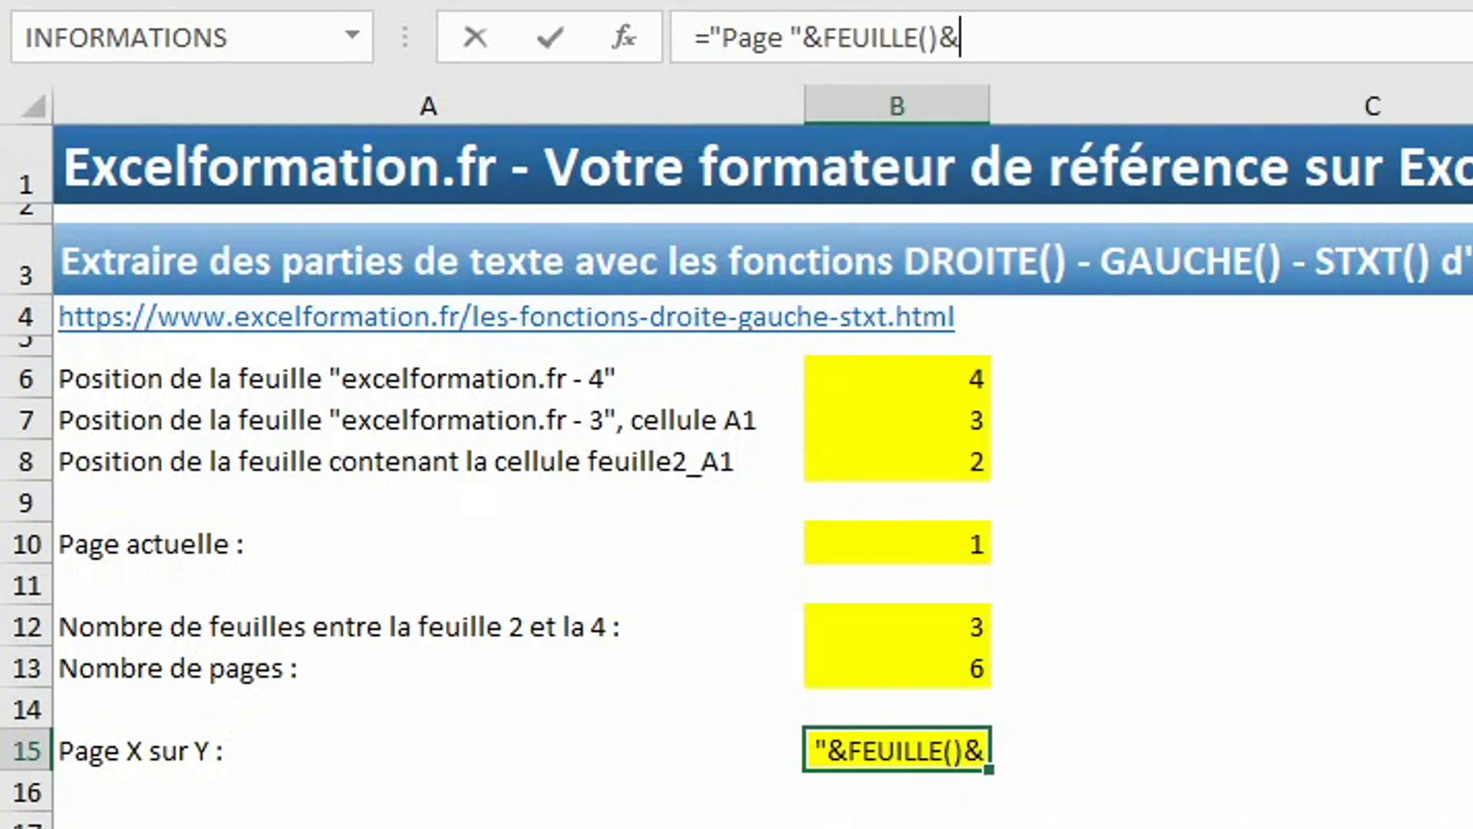
type("\" sur")
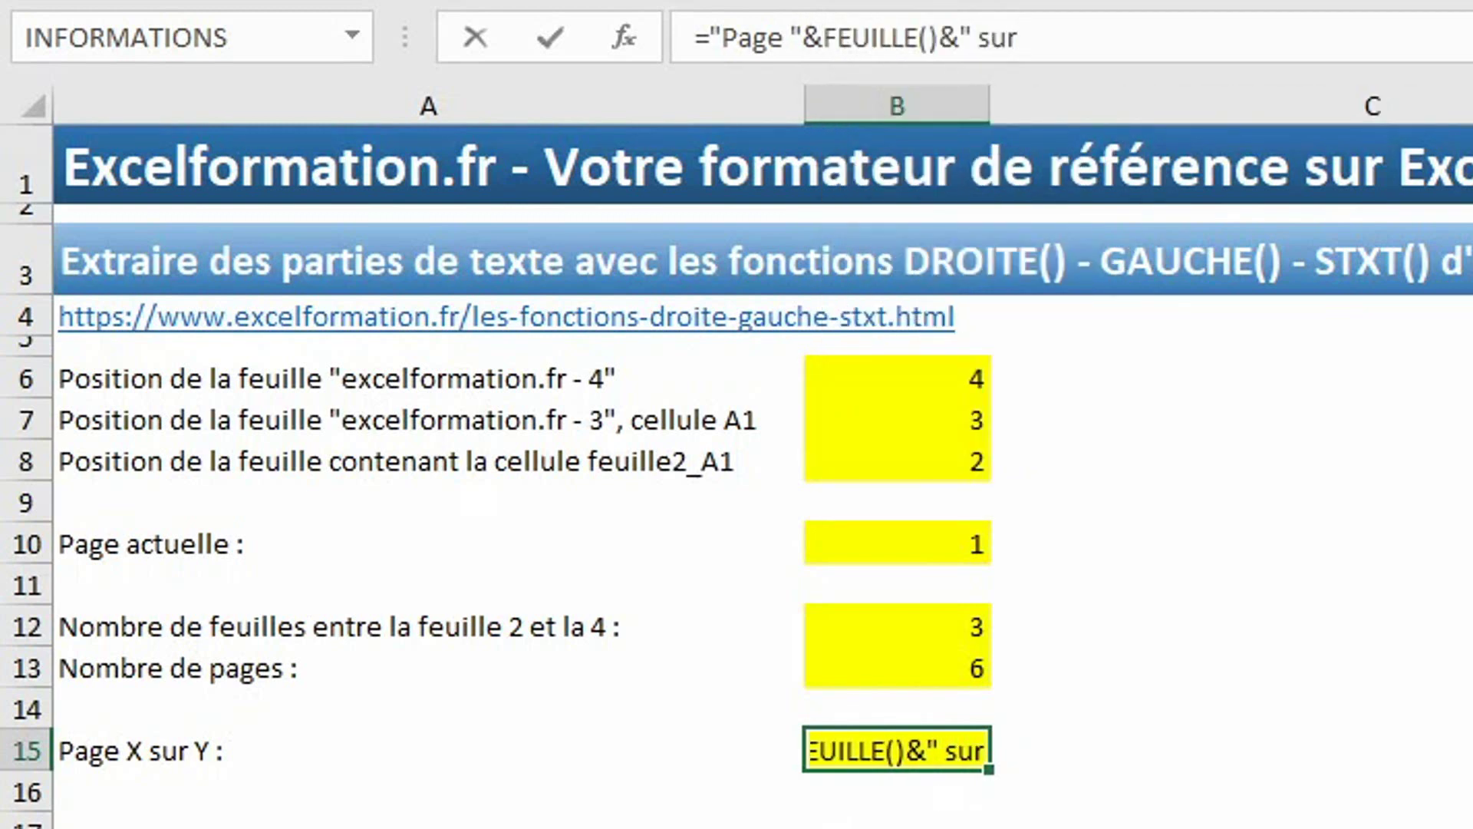
type(" \"&feuille")
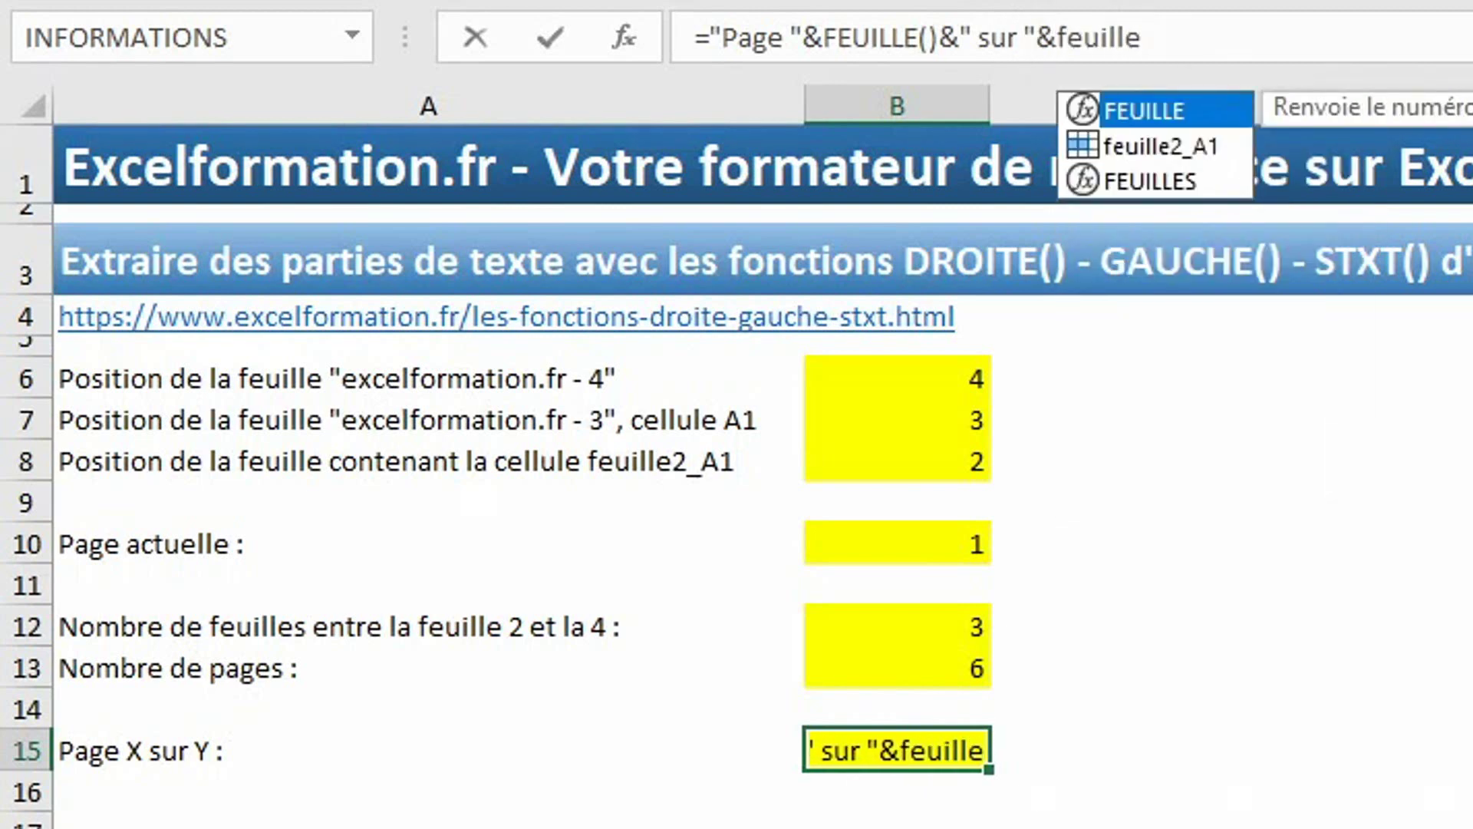
type("s")
key("Tab")
key("Return")
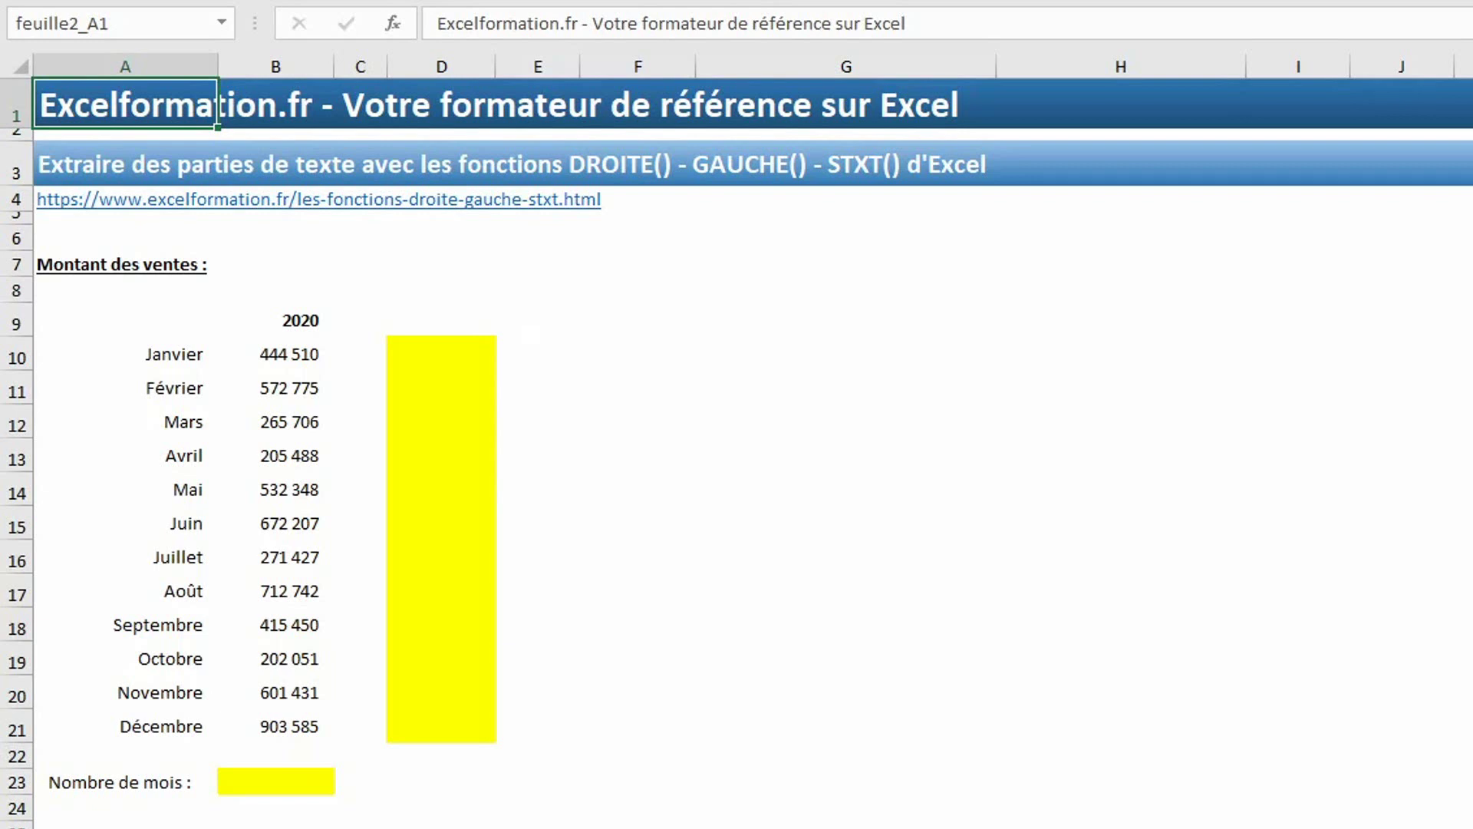
Step: Enter =LIGNE(A10) in cell G12 of the monthly sales sheet to return the row number of A10
left_click(755, 436)
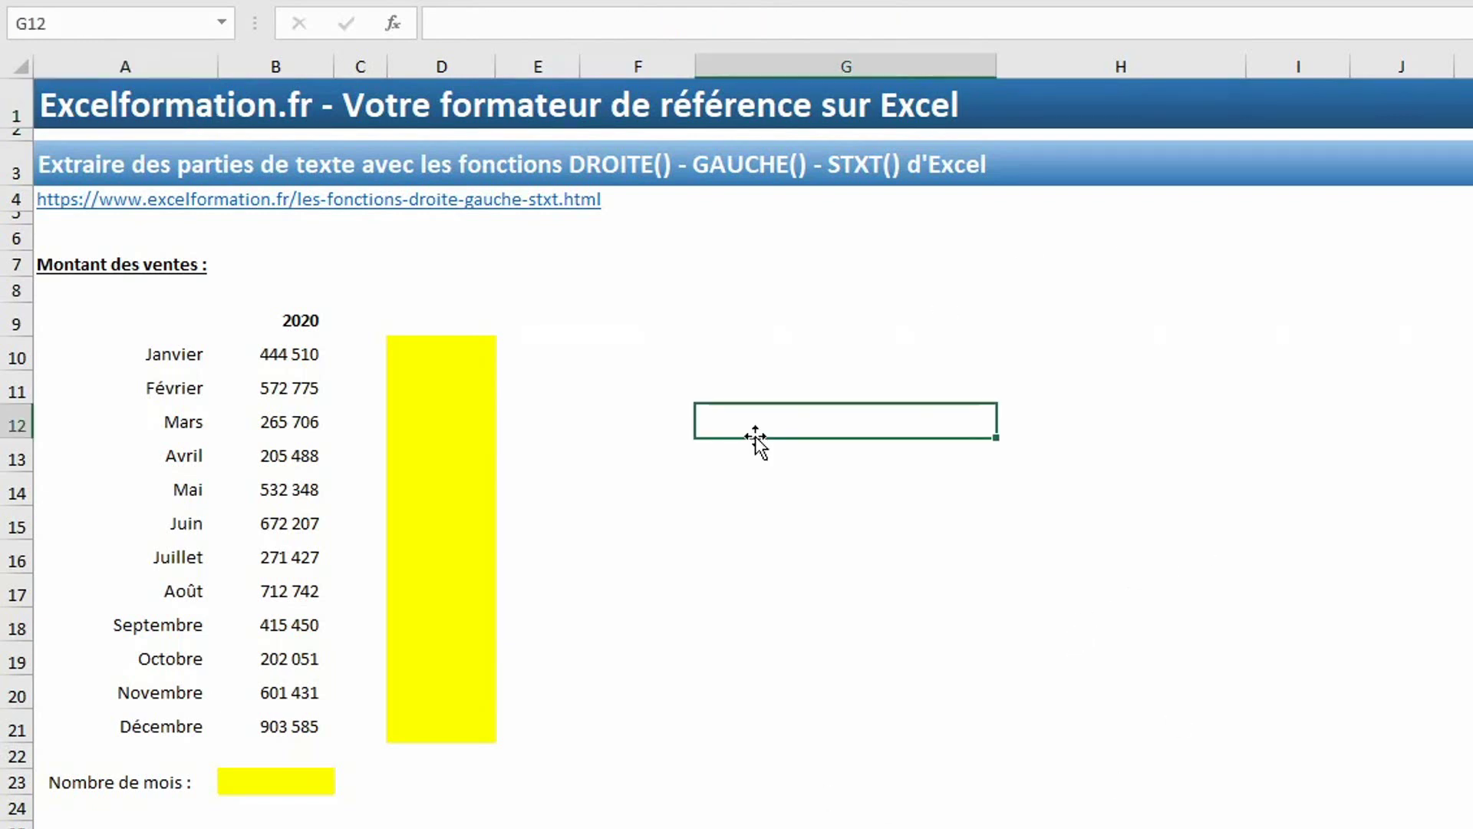
type("=ligne(")
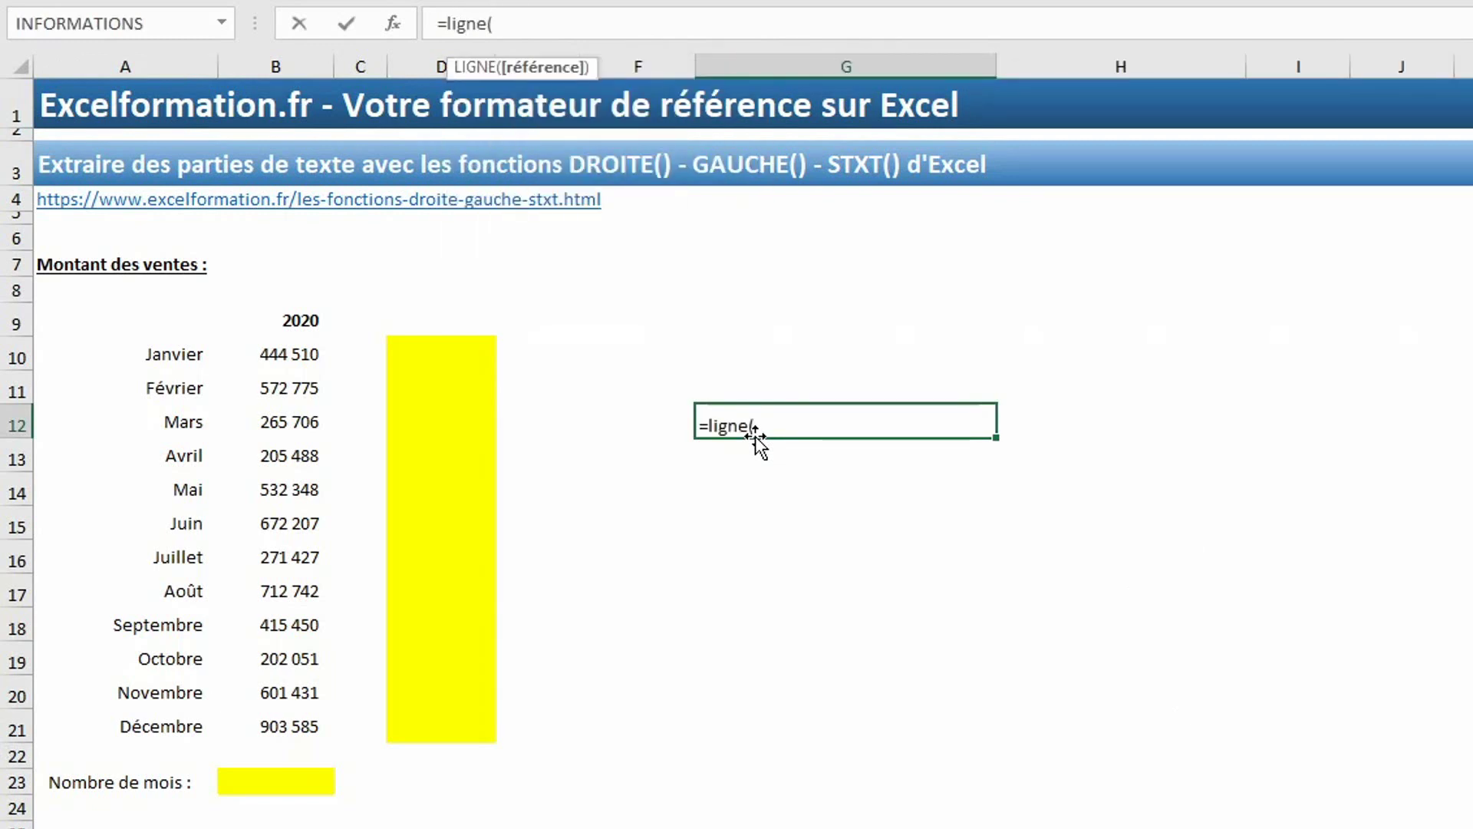
type("a10")
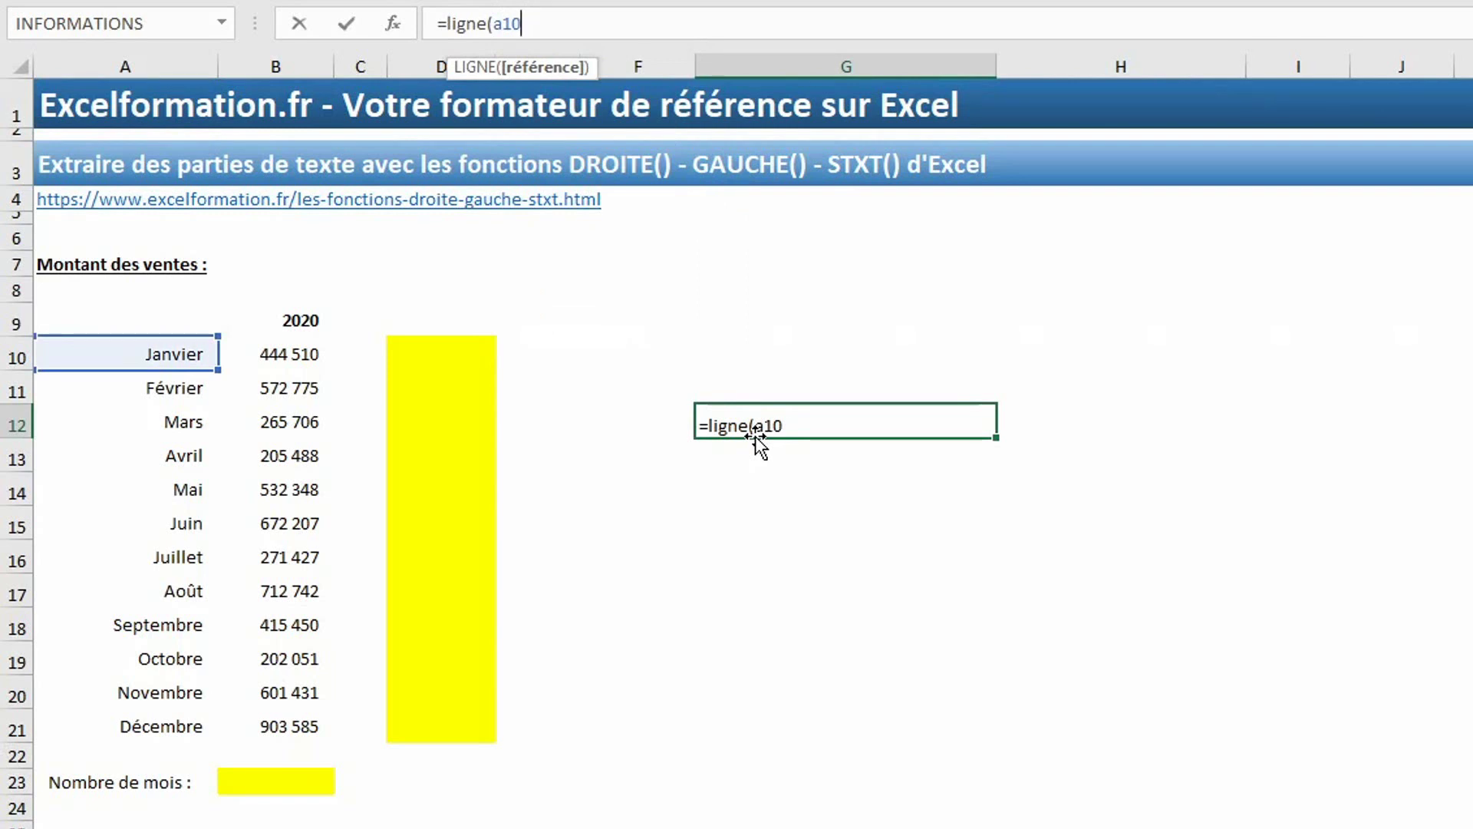
type(")")
key("Return")
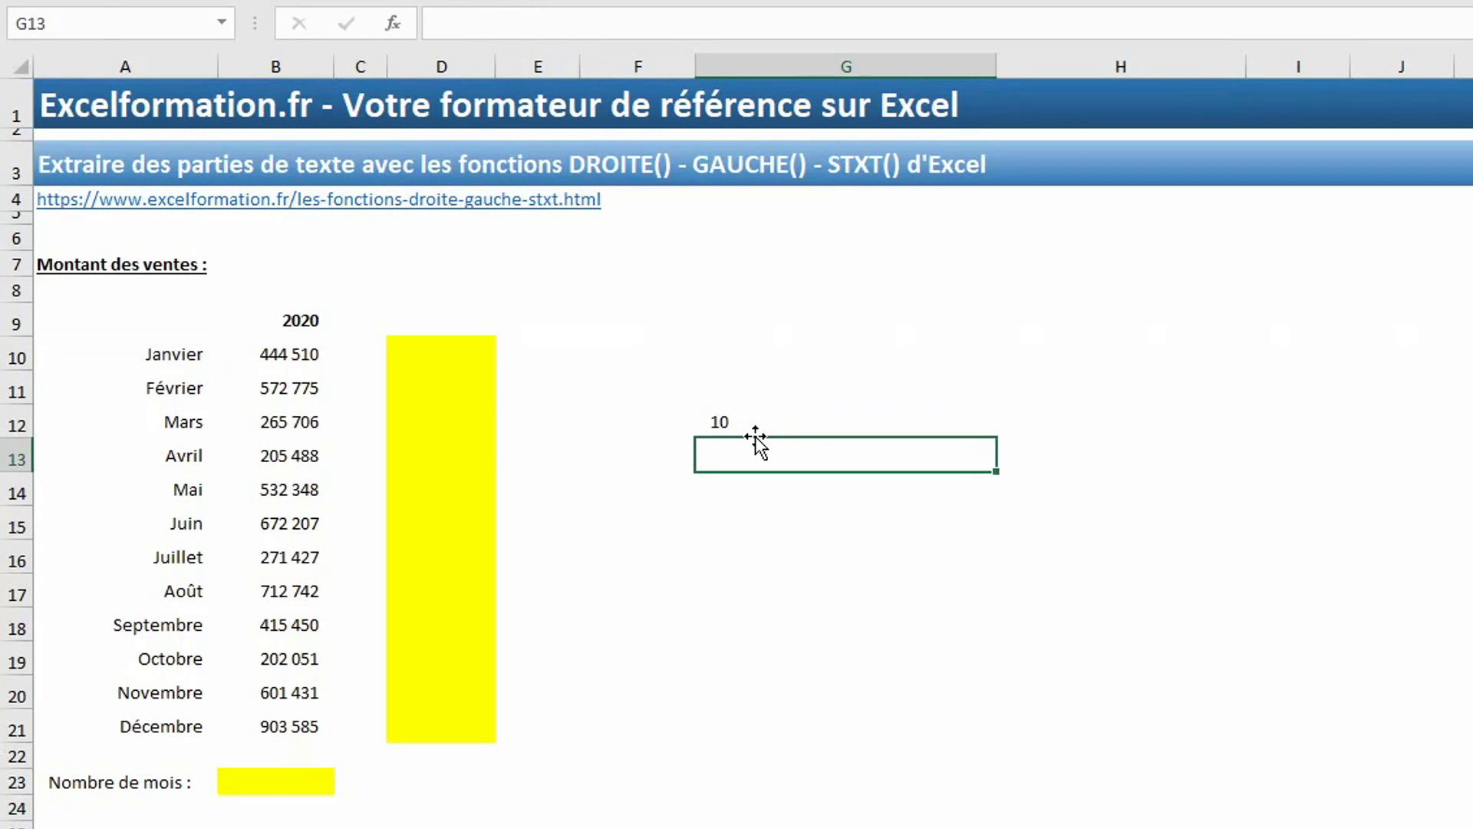
Step: Fill the yellow range D10:D21 with =LIGNE() in a single entry to number each month's row
left_click(755, 431)
left_click_drag(428, 355, 420, 724)
type("=ligne")
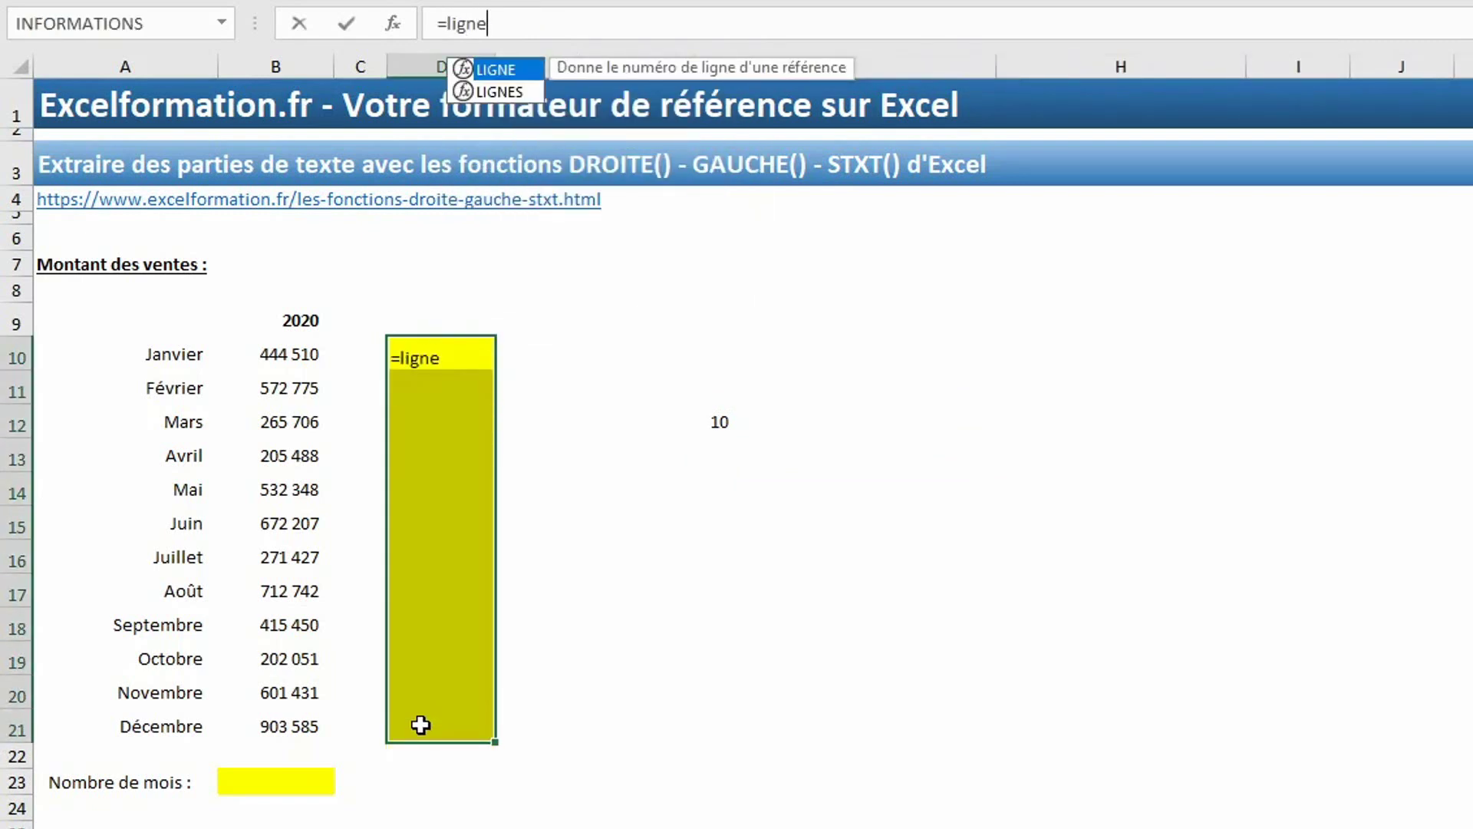
type("()")
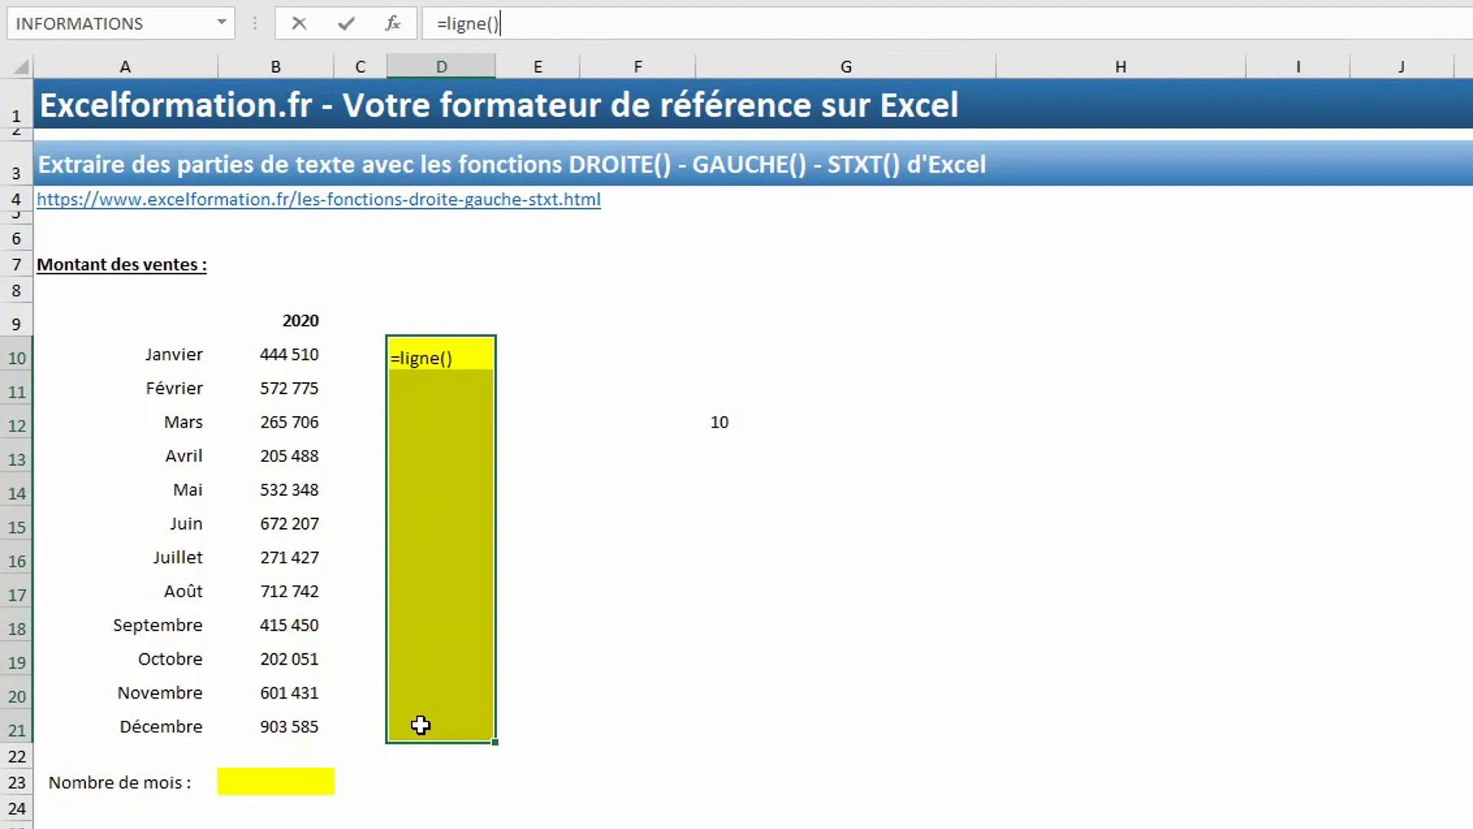
key("ctrl+Return")
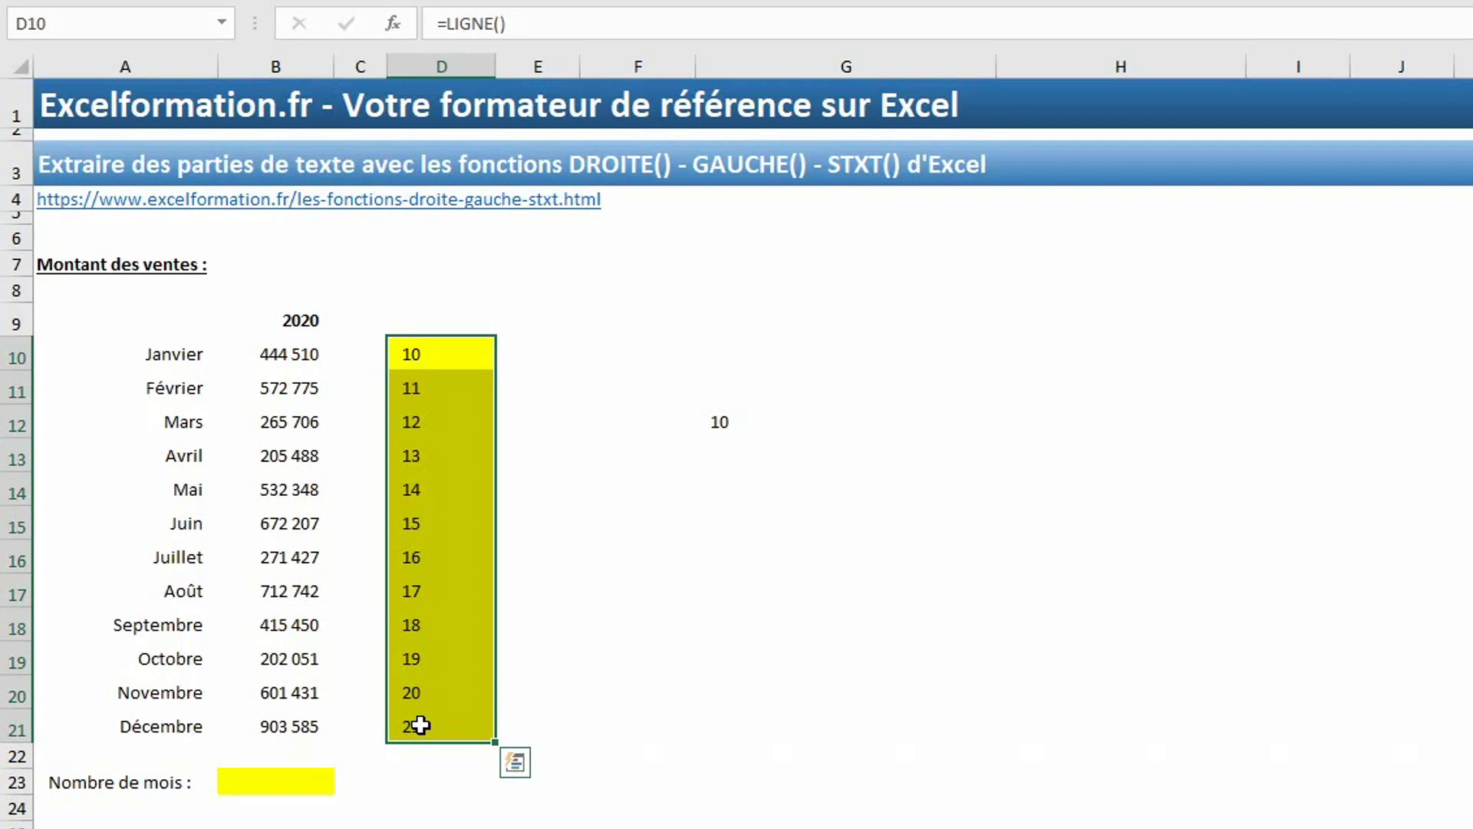
Step: Start a formula-based conditional formatting rule for A10:B21 with the formula =est.pair(ligne())
left_click_drag(131, 353, 303, 725)
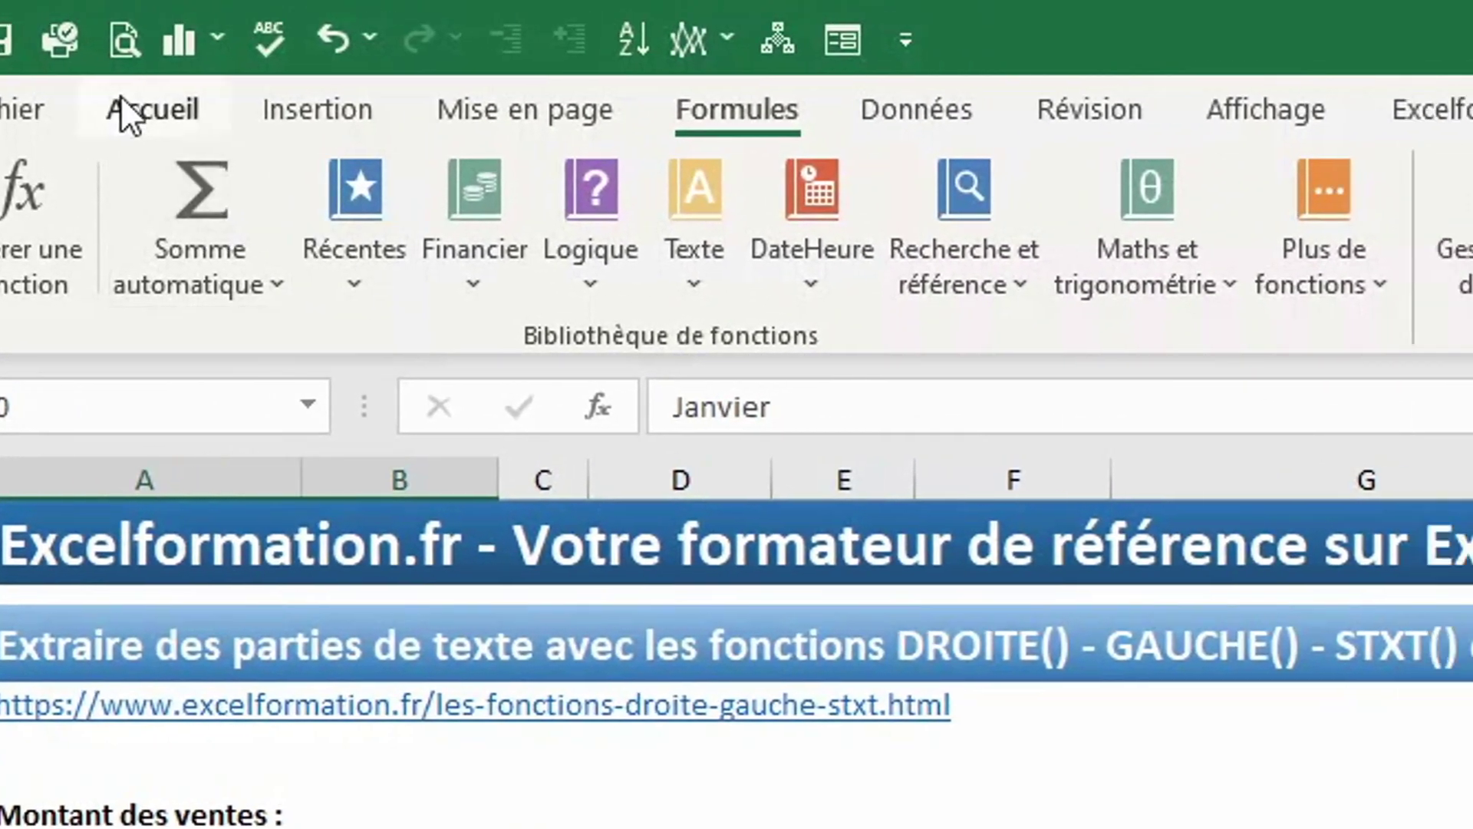
left_click(122, 95)
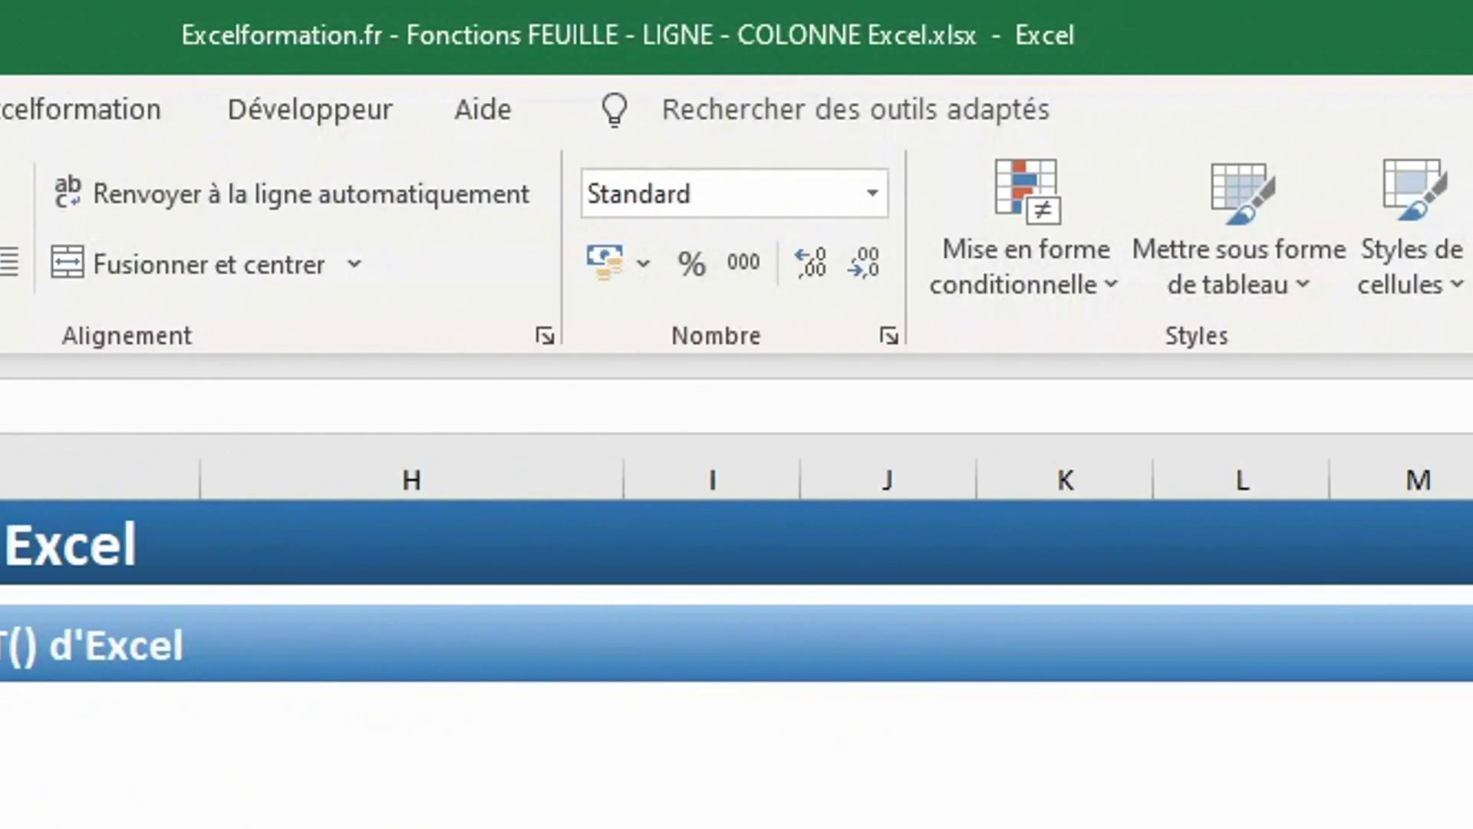
left_click(624, 269)
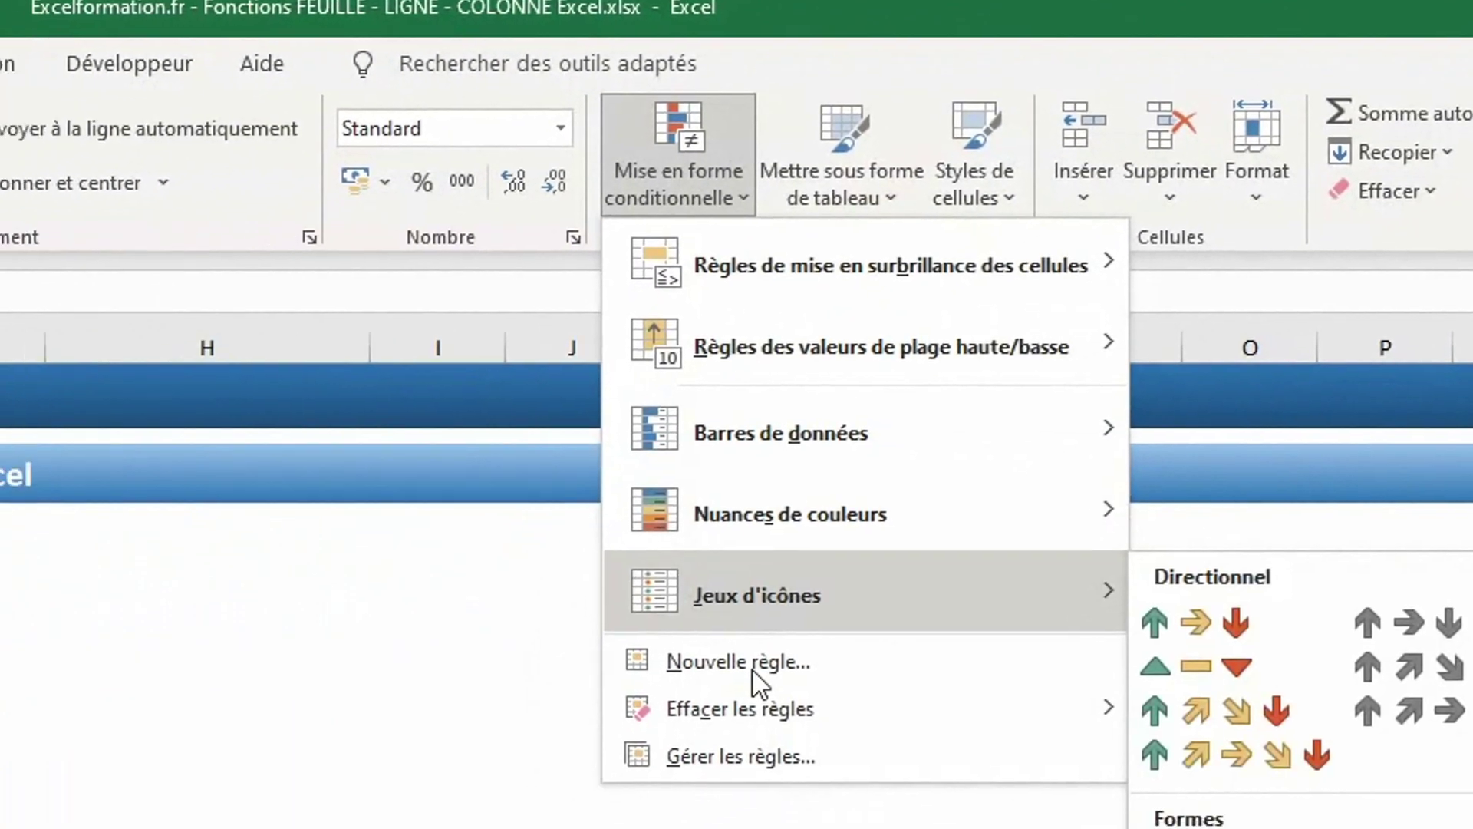
left_click(694, 682)
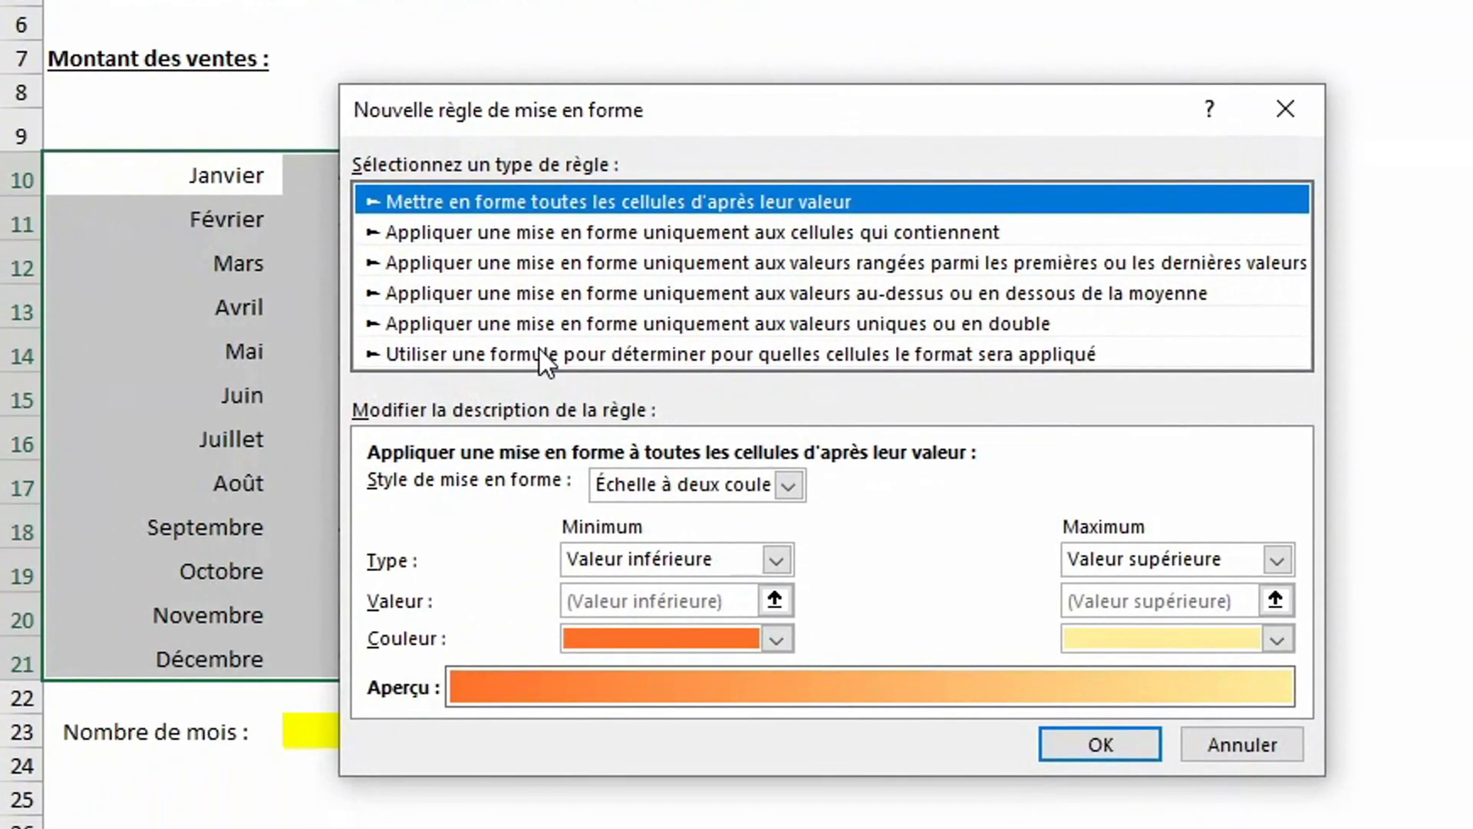
left_click(546, 354)
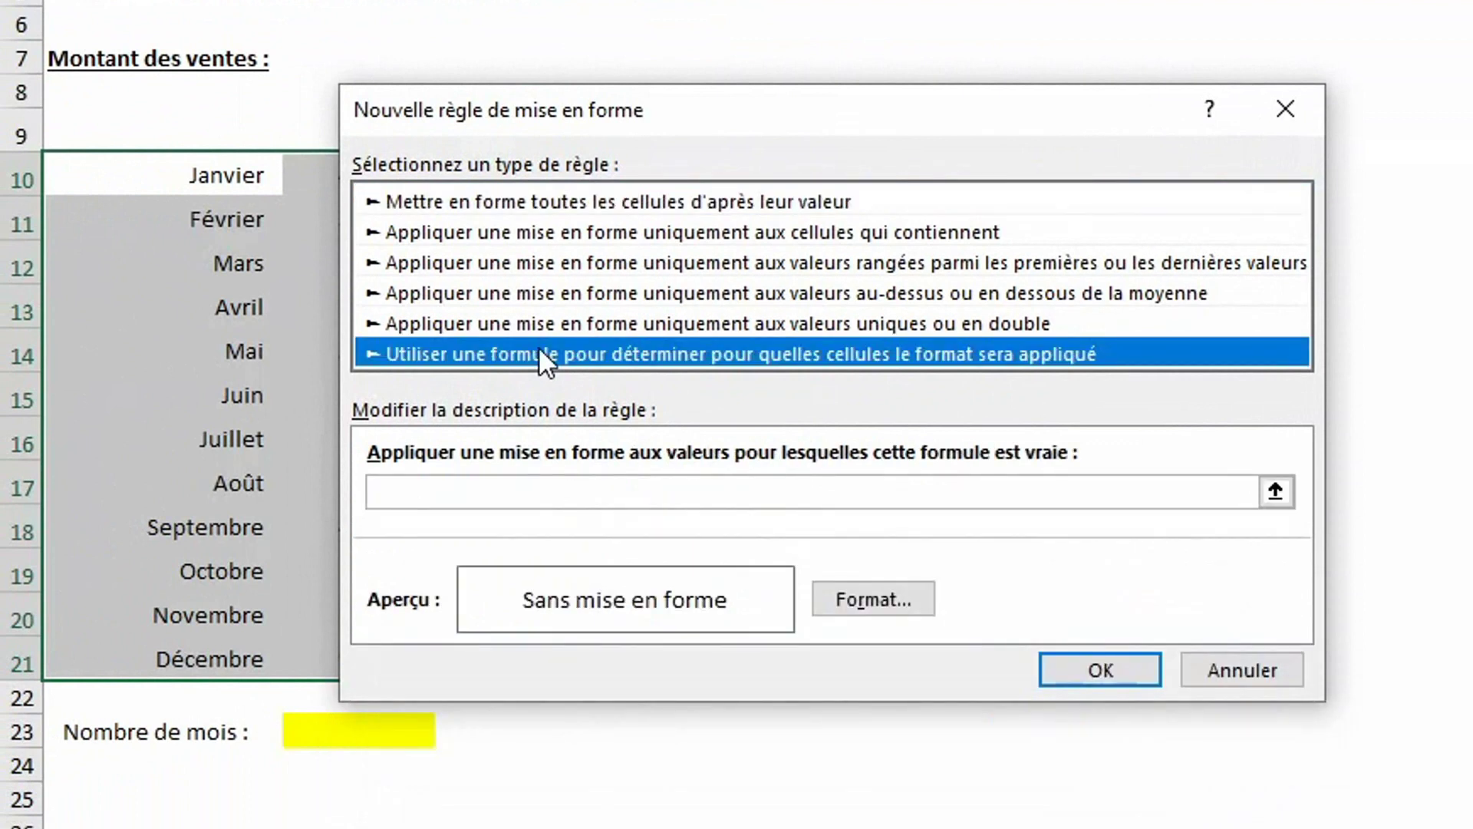
left_click(494, 490)
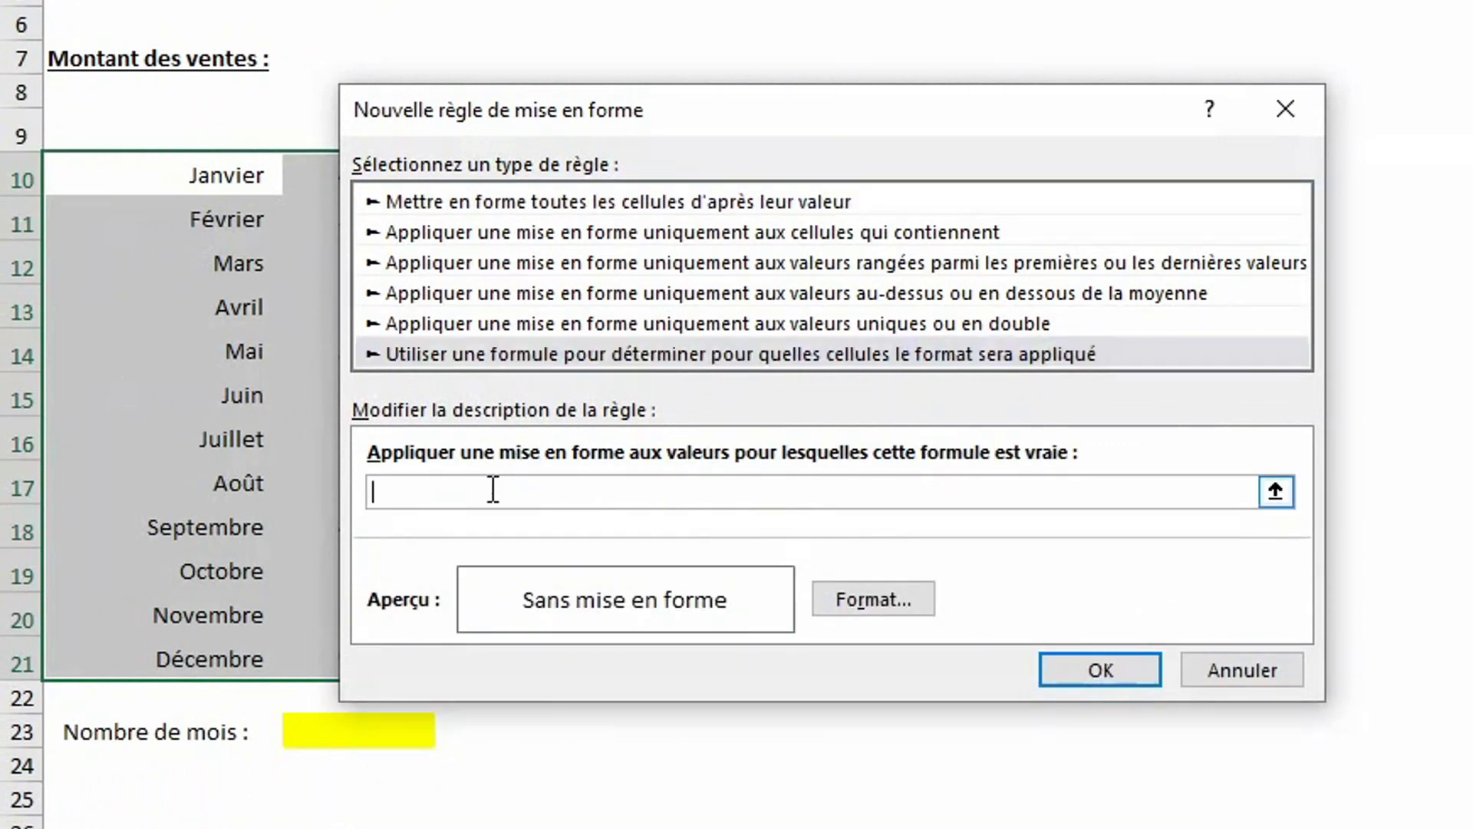
type("=est.pair(")
type("ligne())")
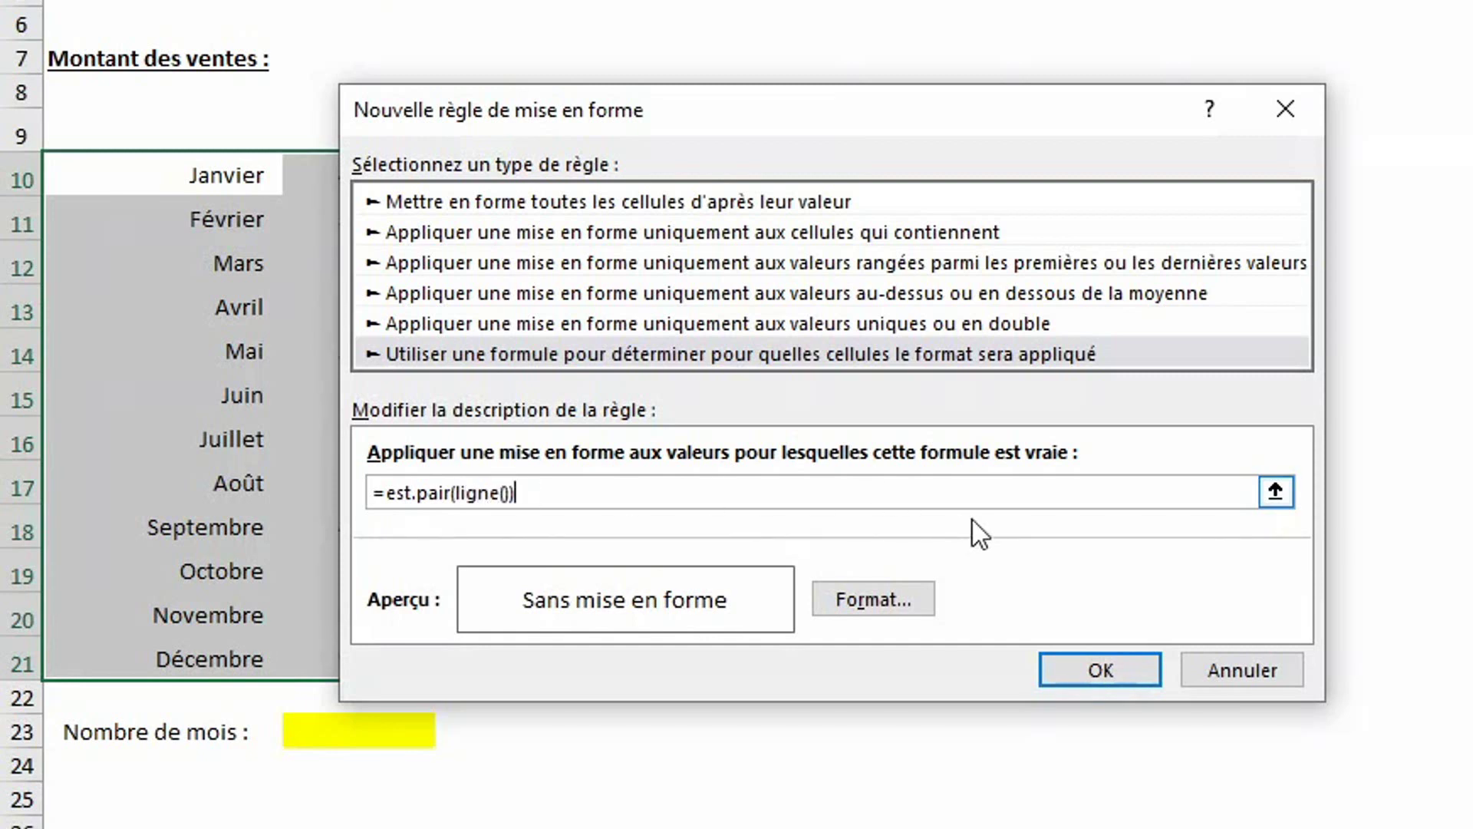
Step: Give the conditional formatting rule a light green background fill and apply it to the sales table
left_click(902, 606)
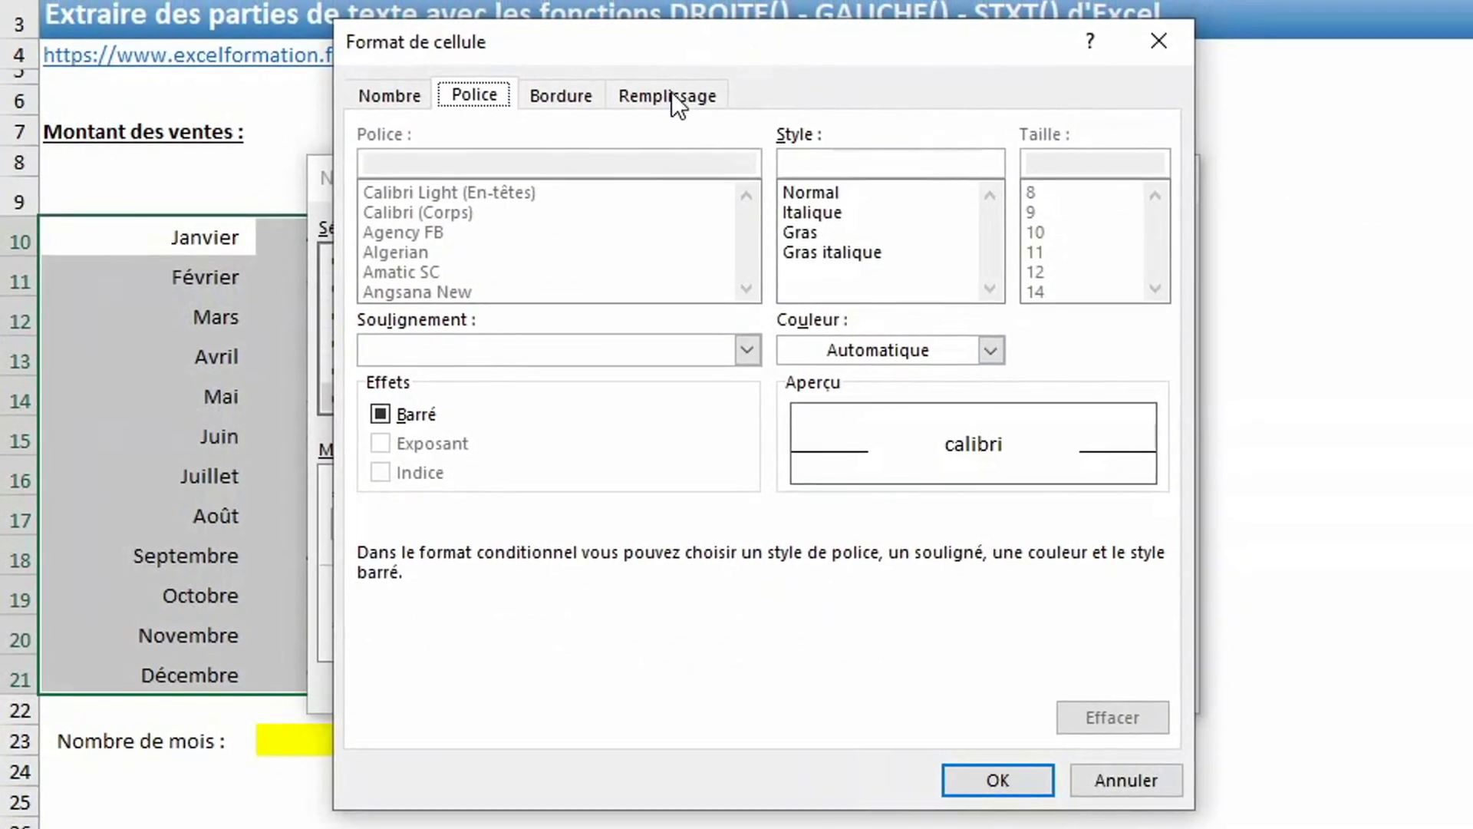
left_click(675, 97)
left_click(632, 251)
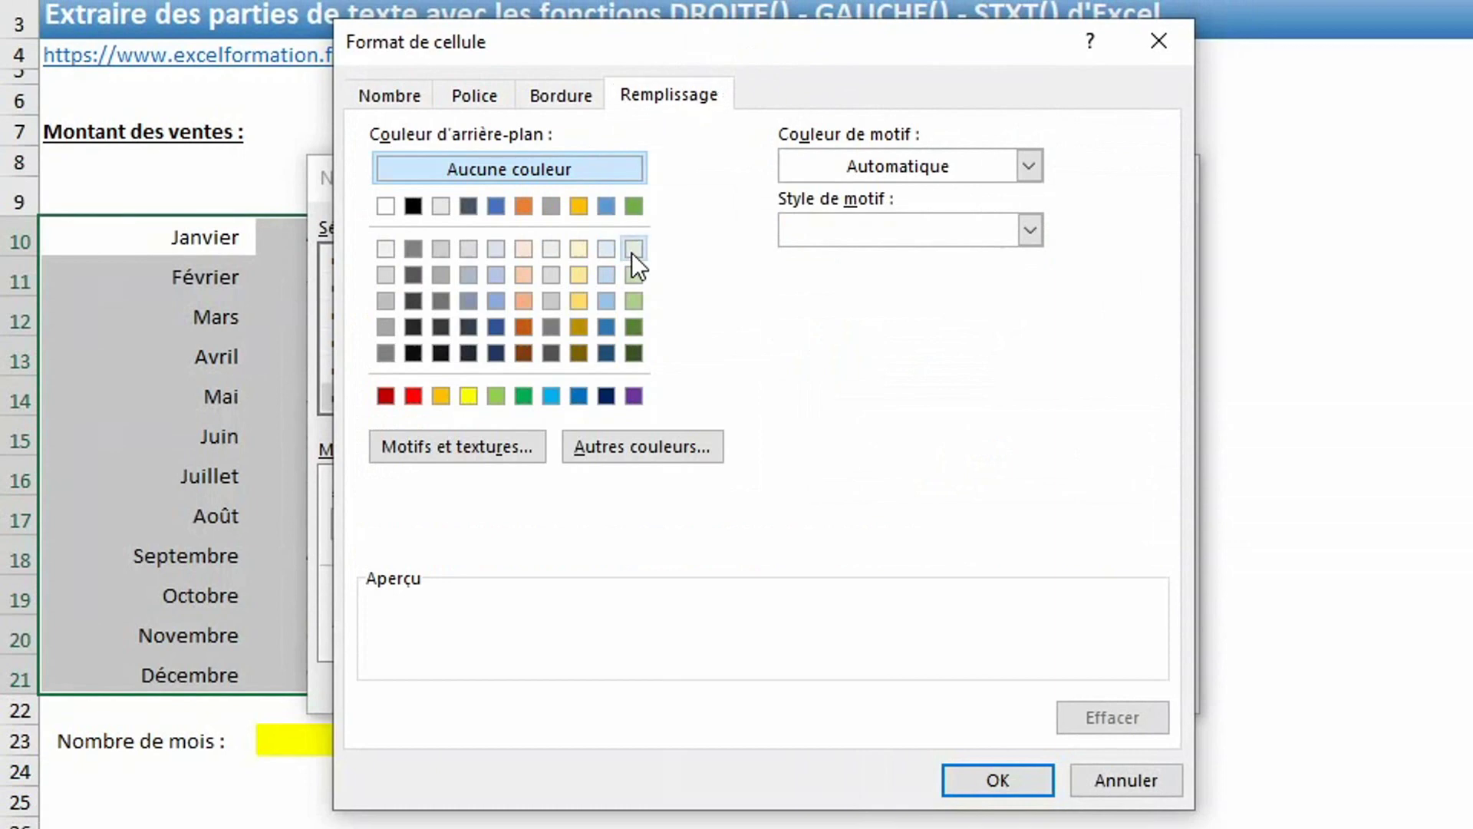
left_click(1015, 784)
left_click(1002, 684)
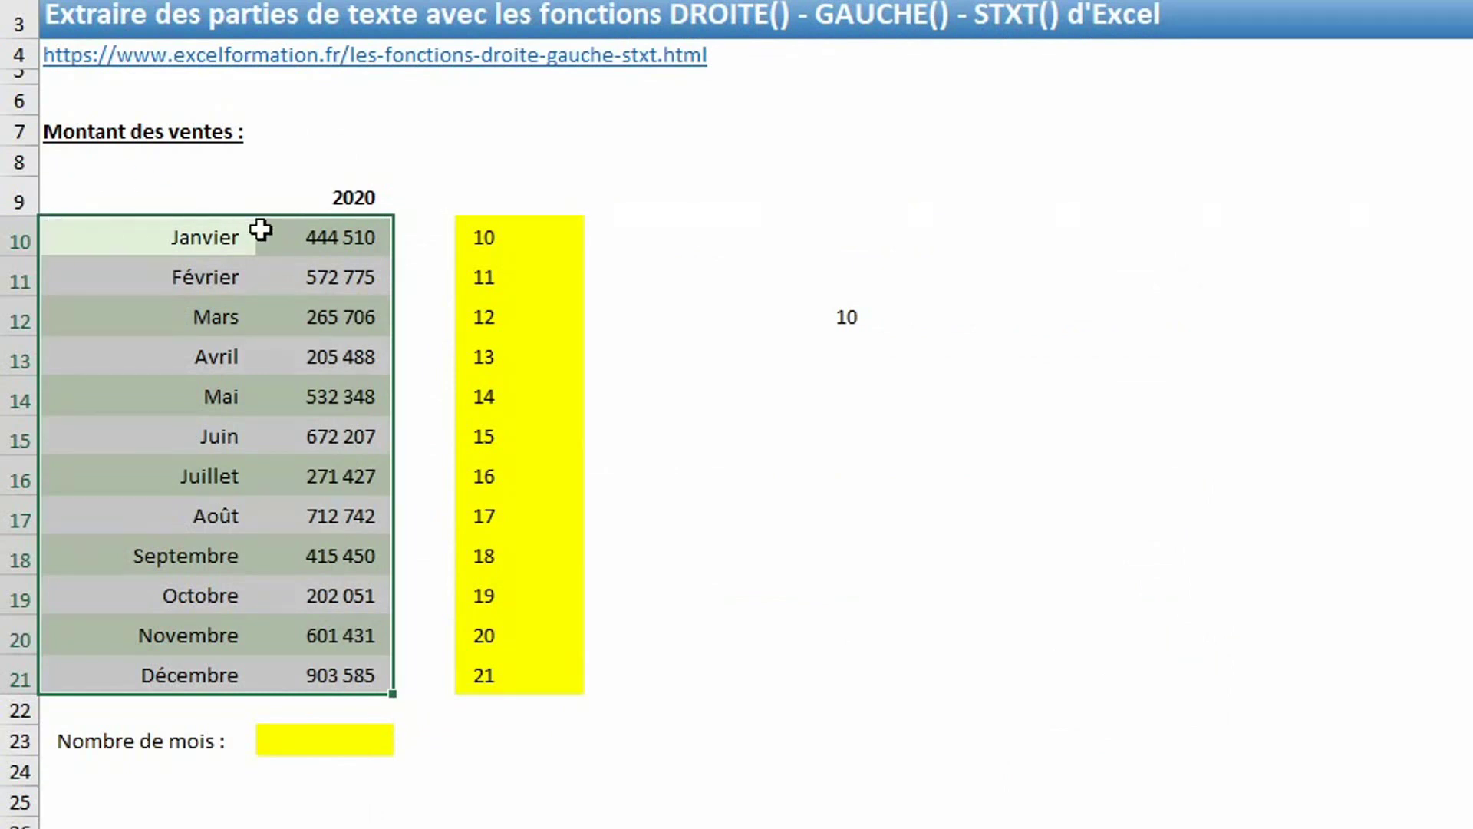
Step: Manually colour the even-row cells D10, D12, D14, D16, D18 and D20 with the light green fill
left_click(508, 236)
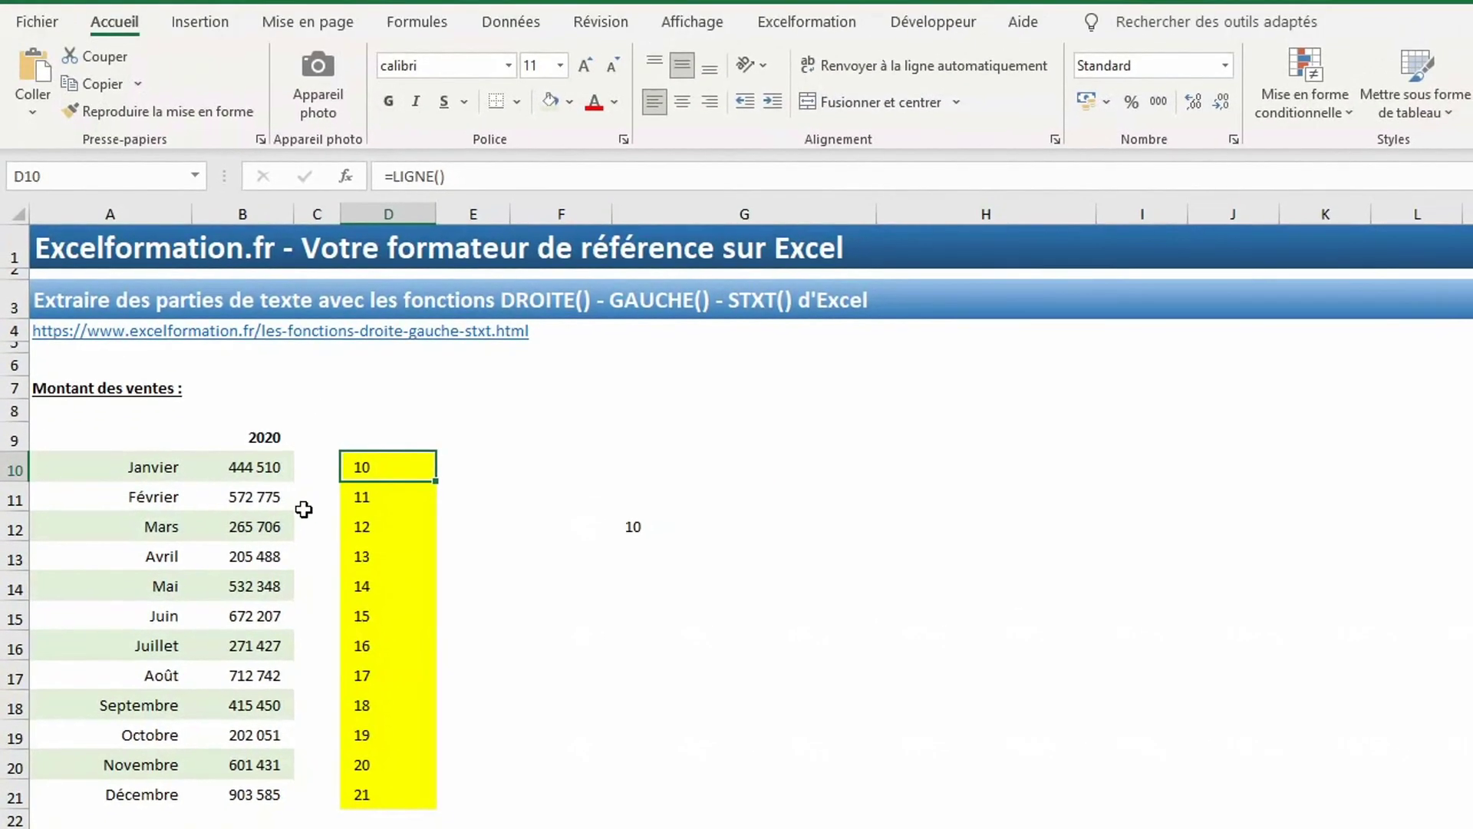
left_click(548, 102)
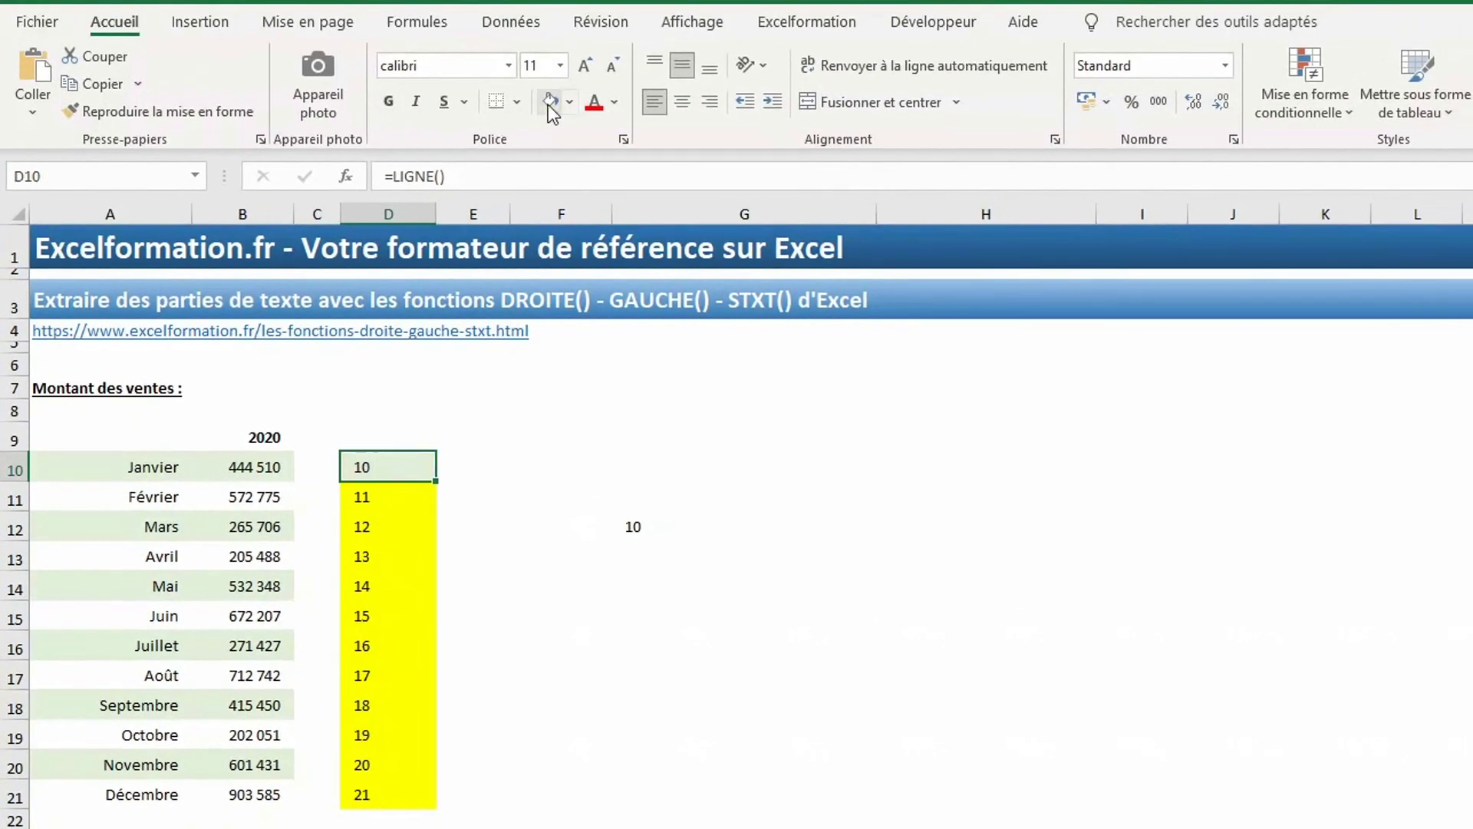
left_click(374, 524)
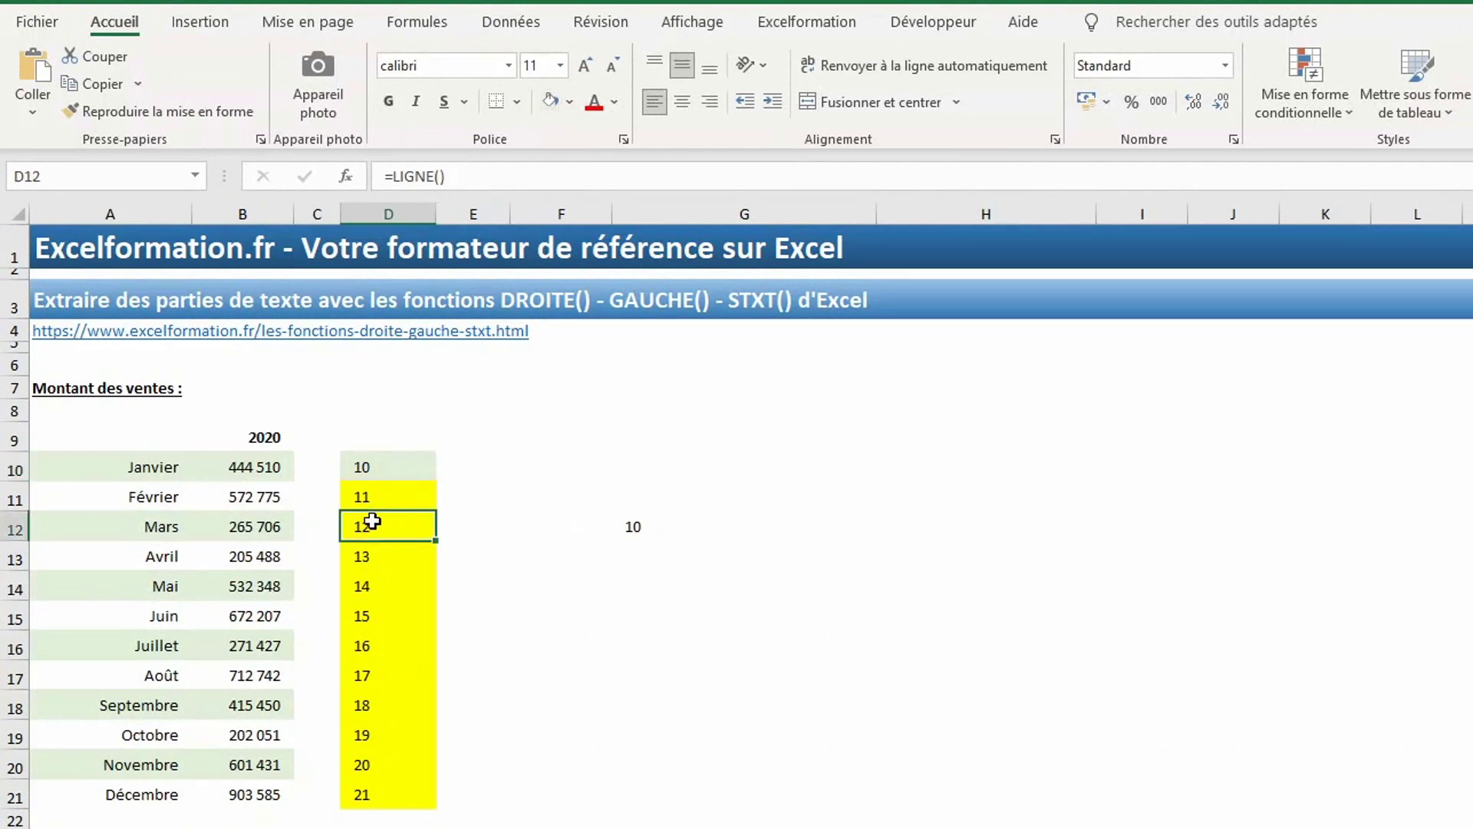
left_click(548, 103)
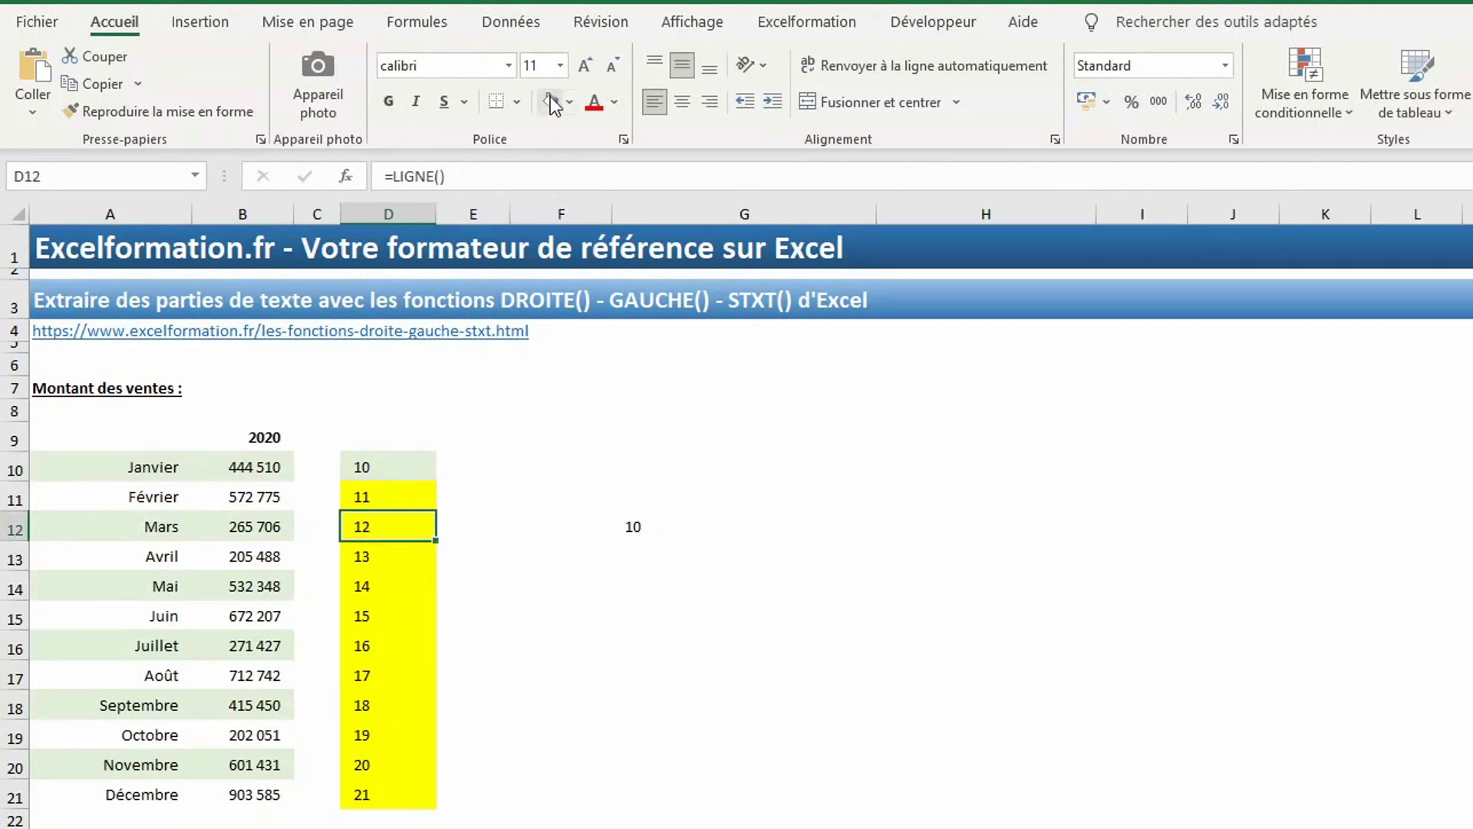
left_click(371, 590)
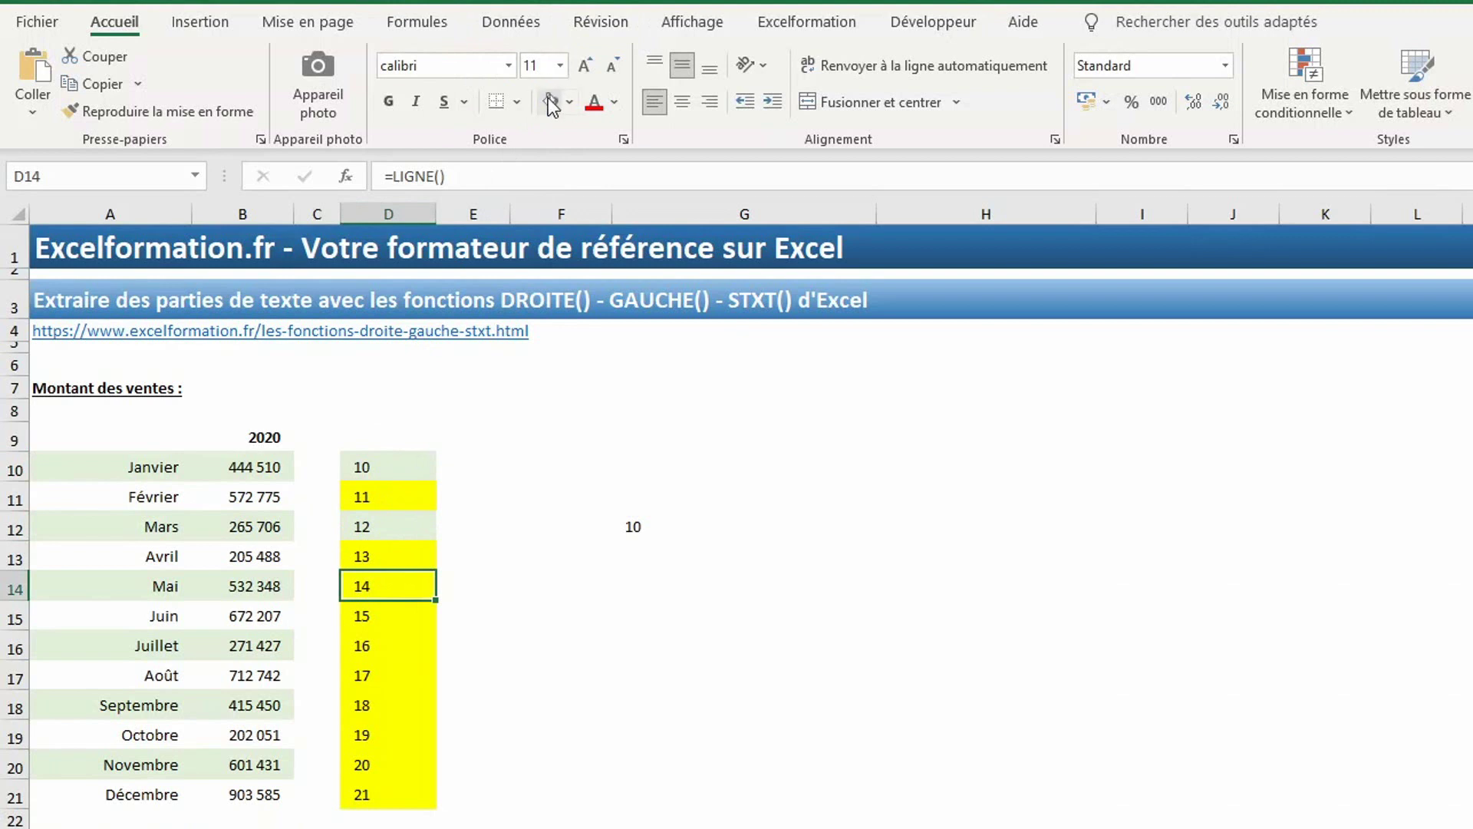
left_click(362, 650)
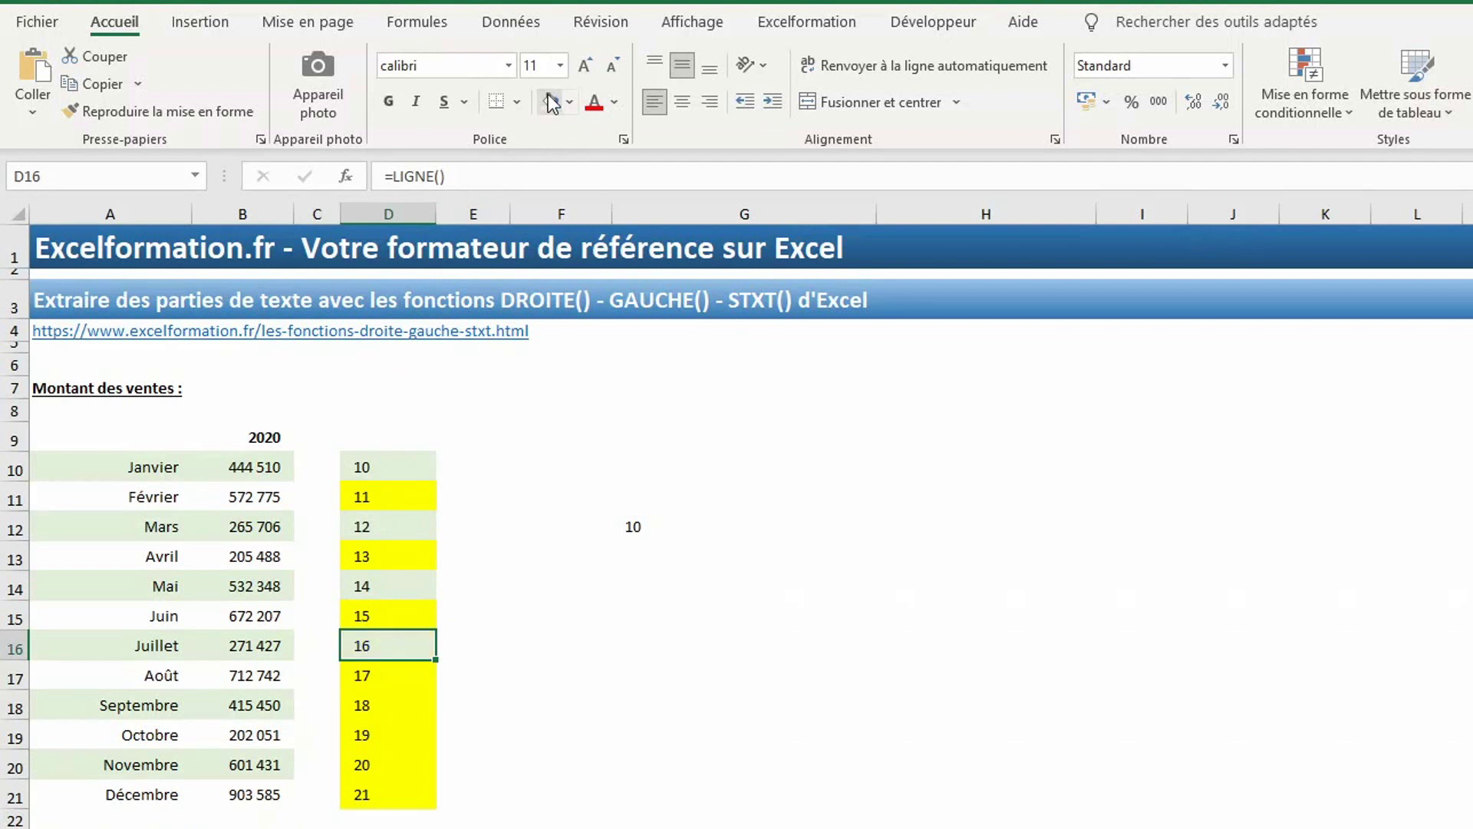
left_click(385, 712)
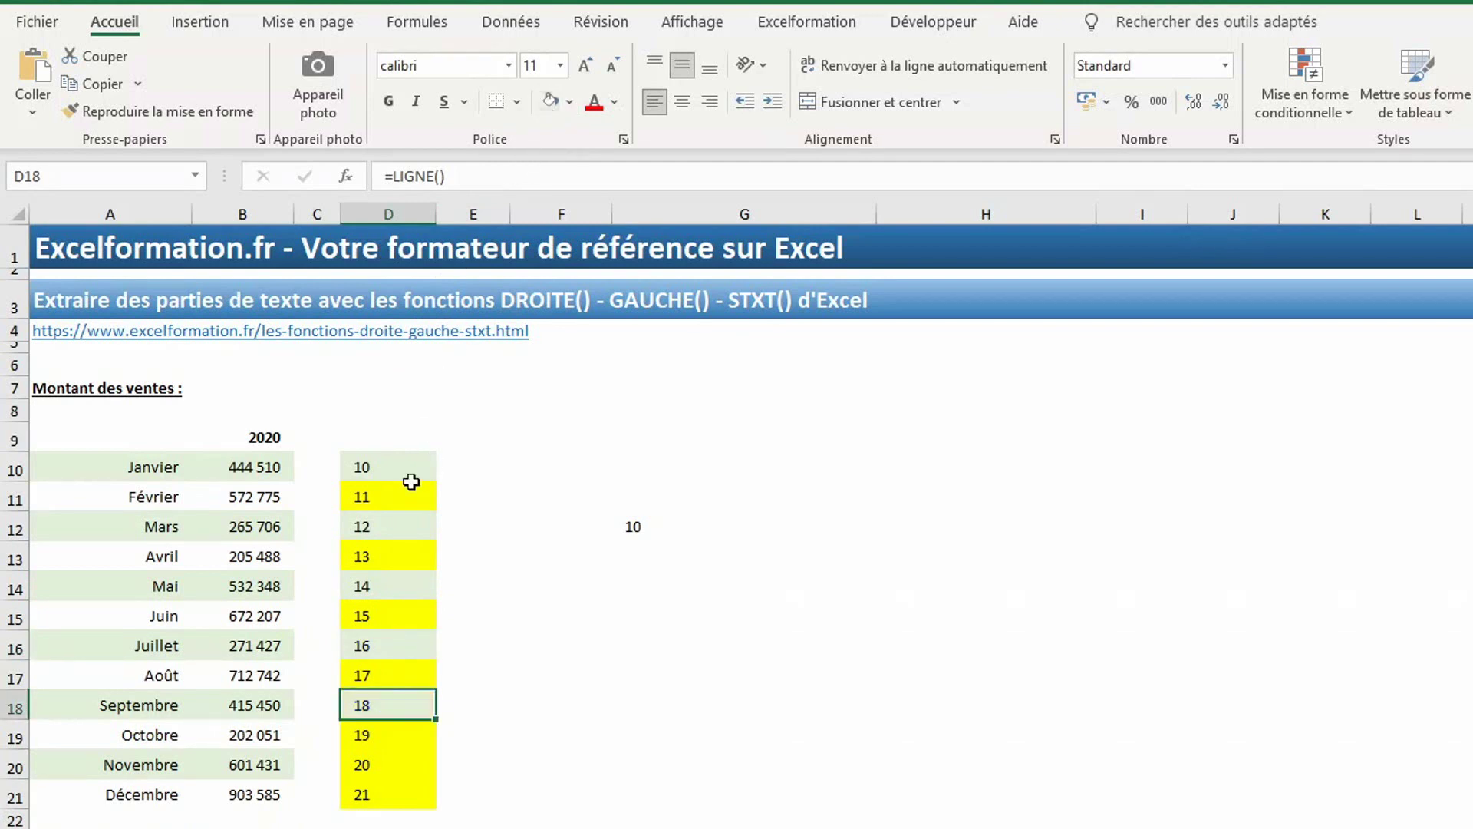
left_click(369, 768)
left_click(546, 97)
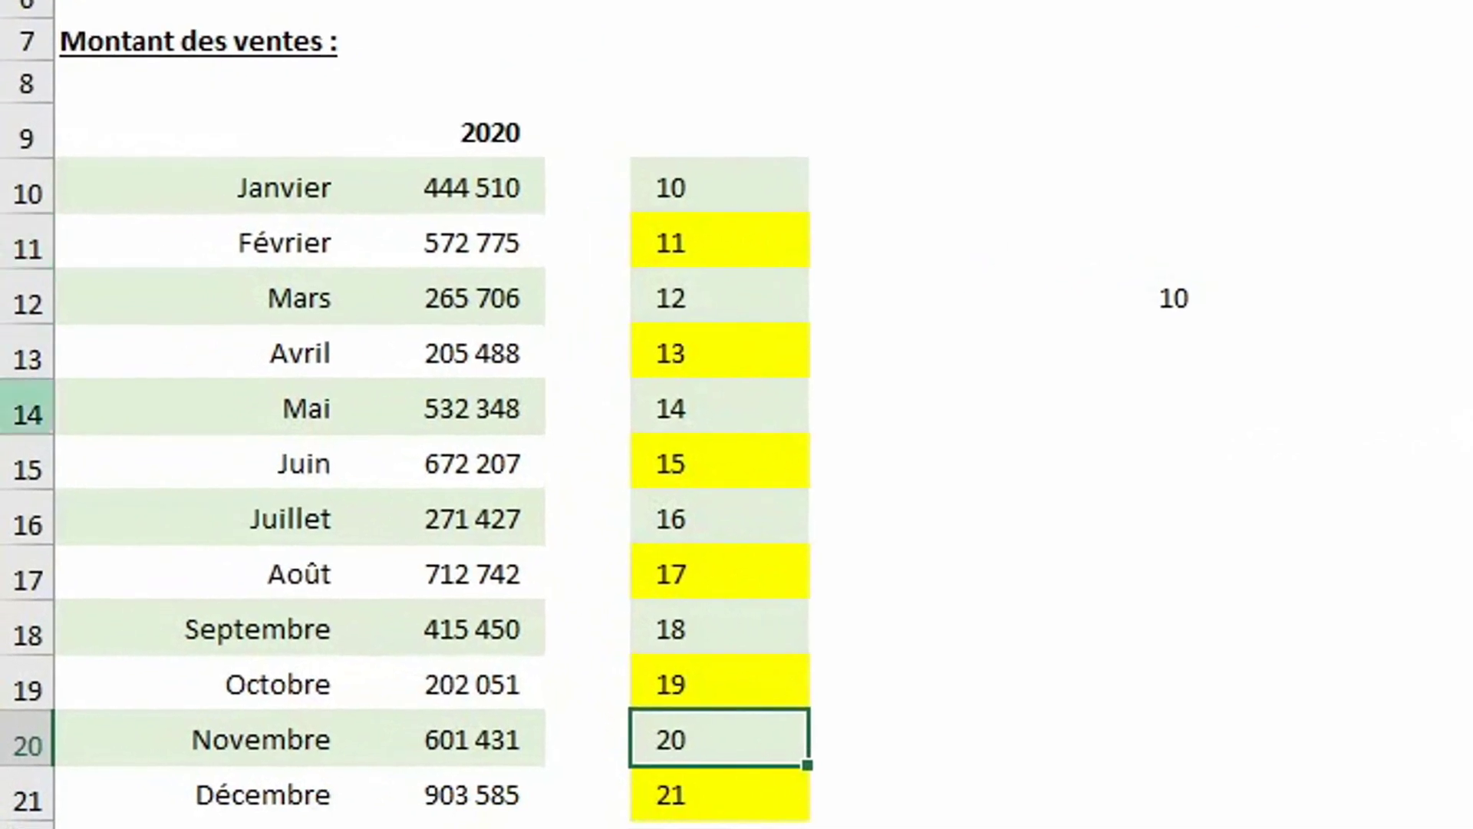
Step: Insert a blank row above the Juillet row to compare the conditional banding with the manual fill
left_click(2, 648)
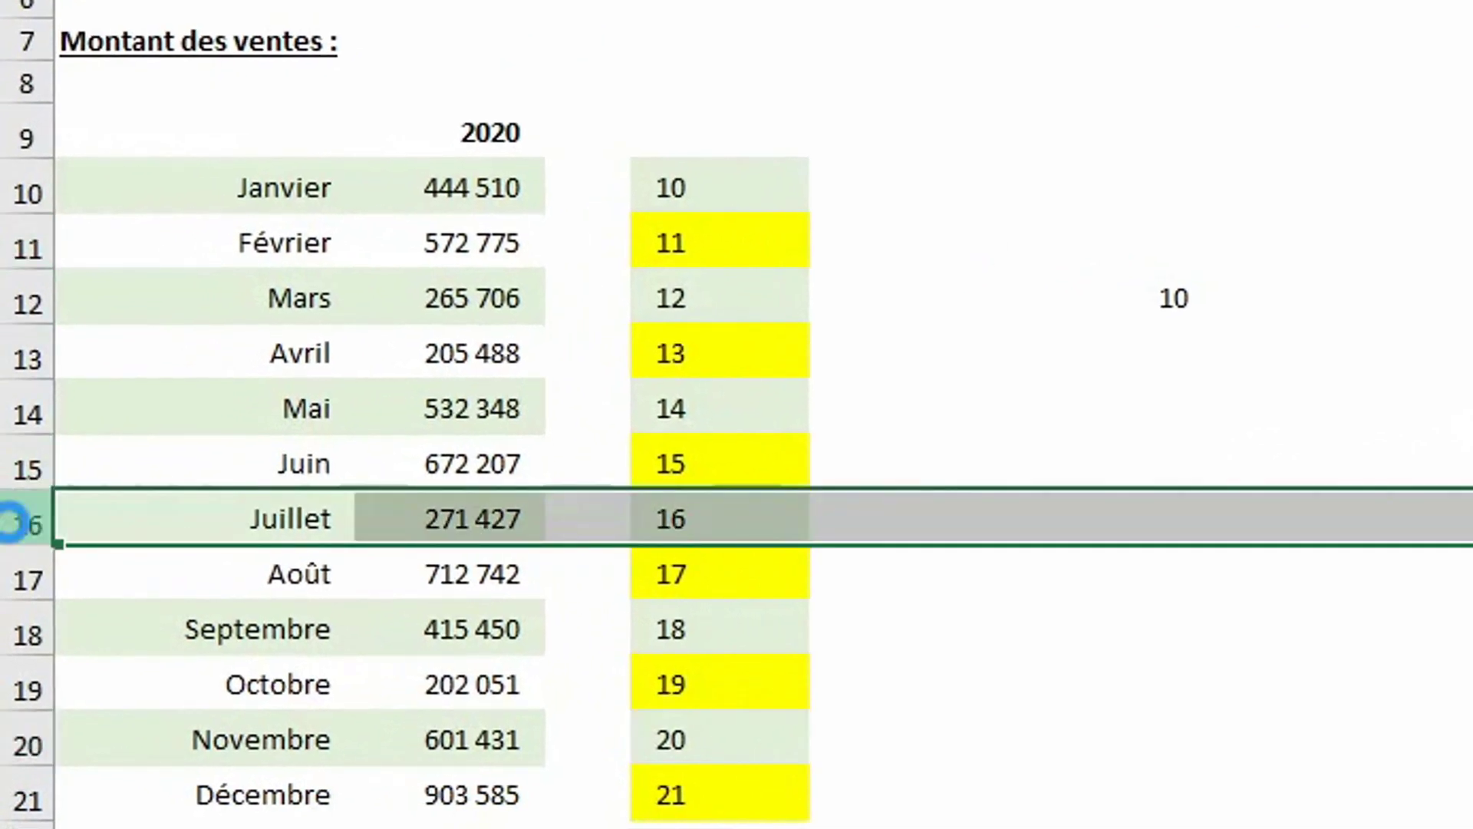
key("ctrl+plus")
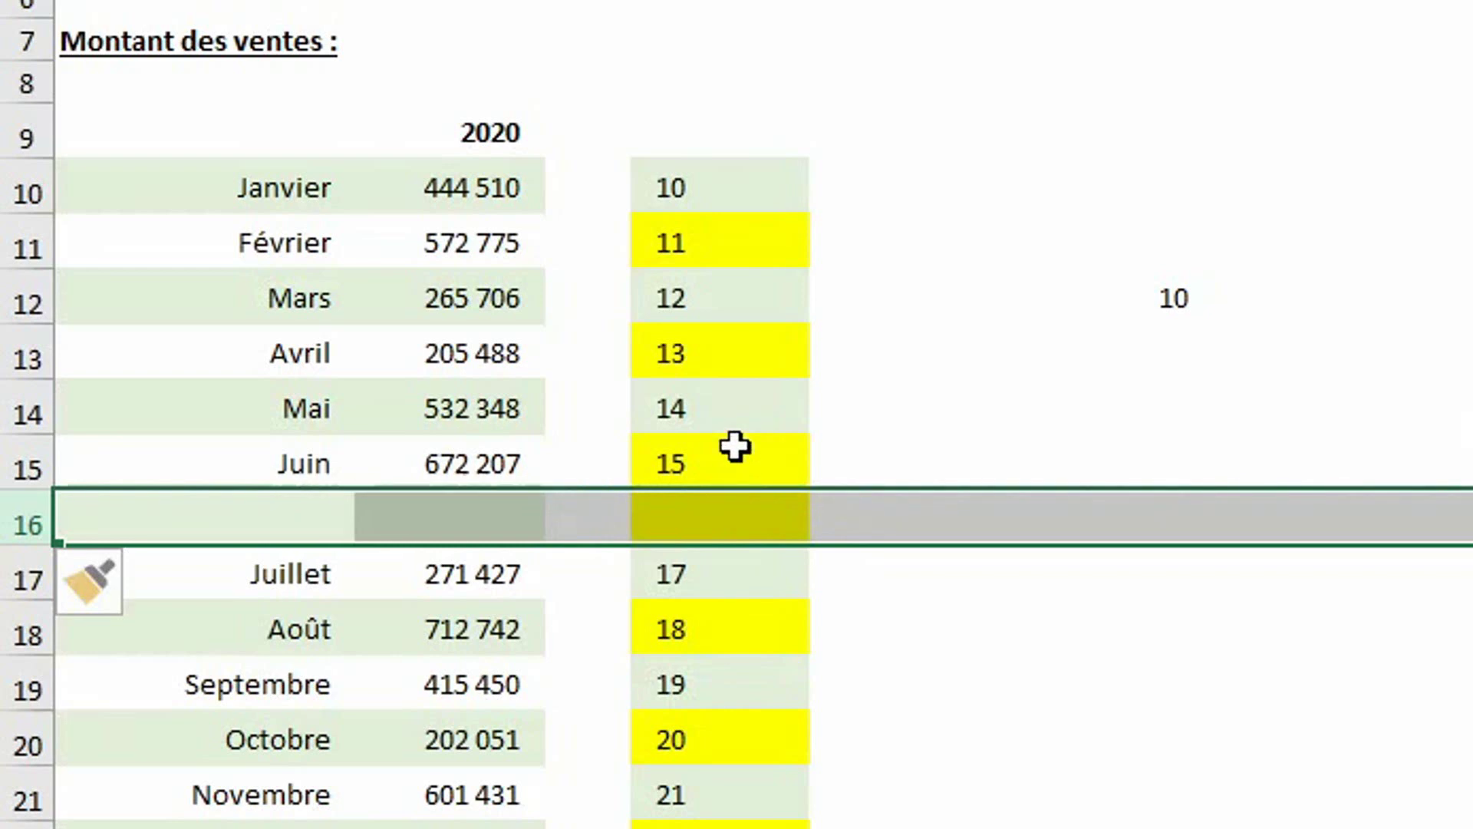
left_click(261, 516)
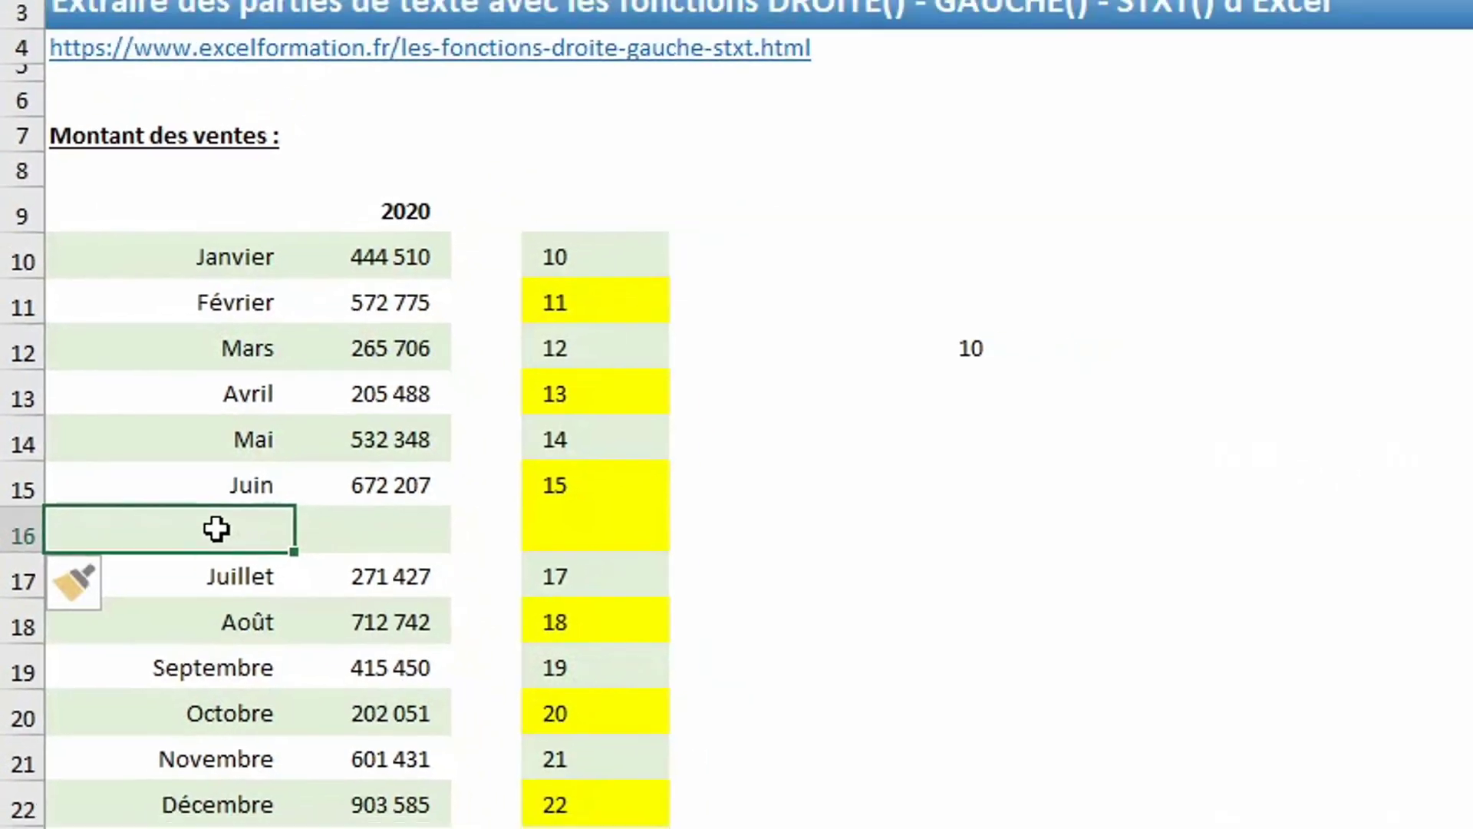
Step: Count the months in cell B24 with a LIGNES formula covering the sales table range A10:B22
left_click(259, 800)
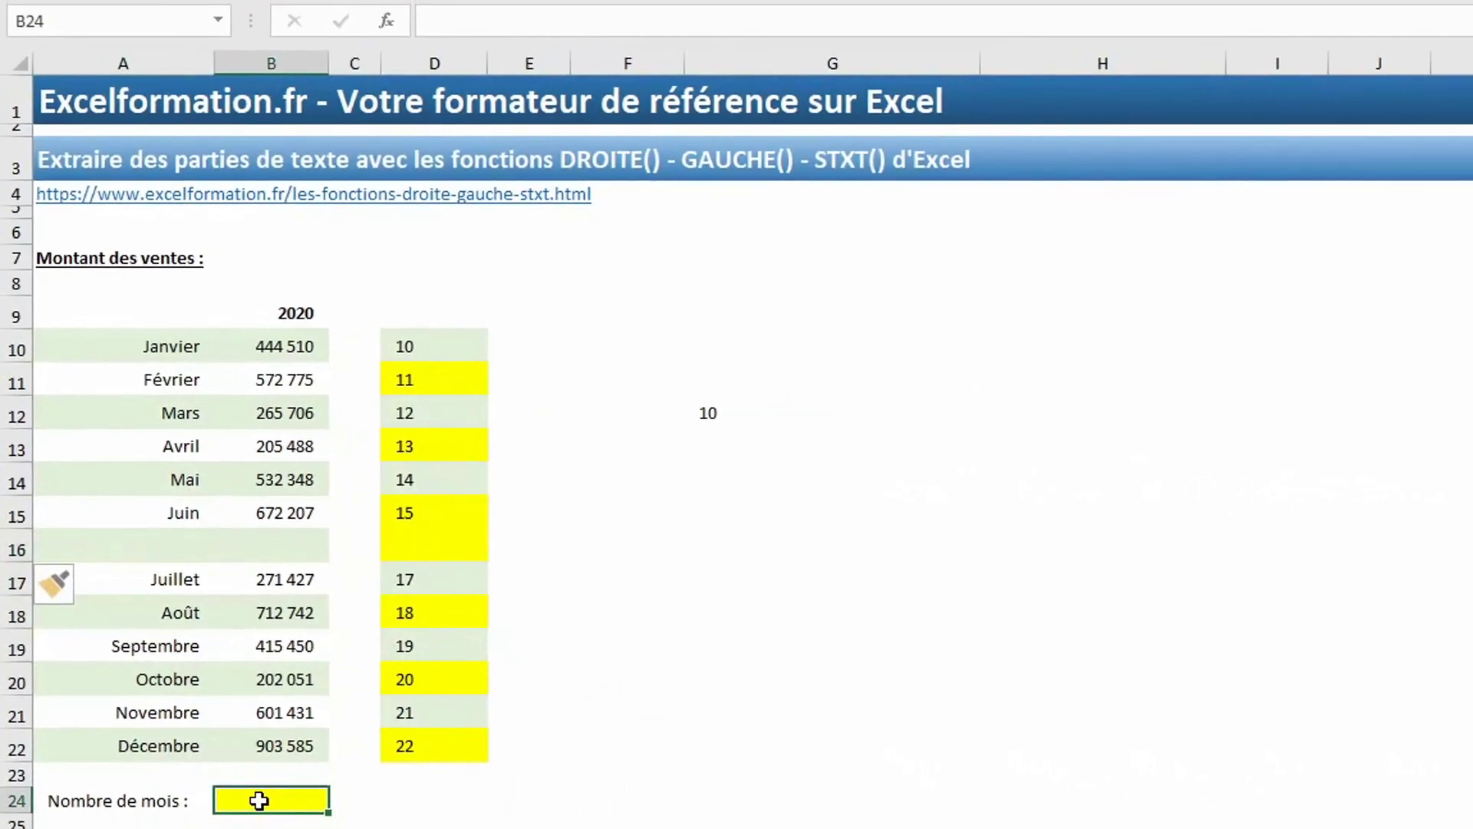
type("=lig")
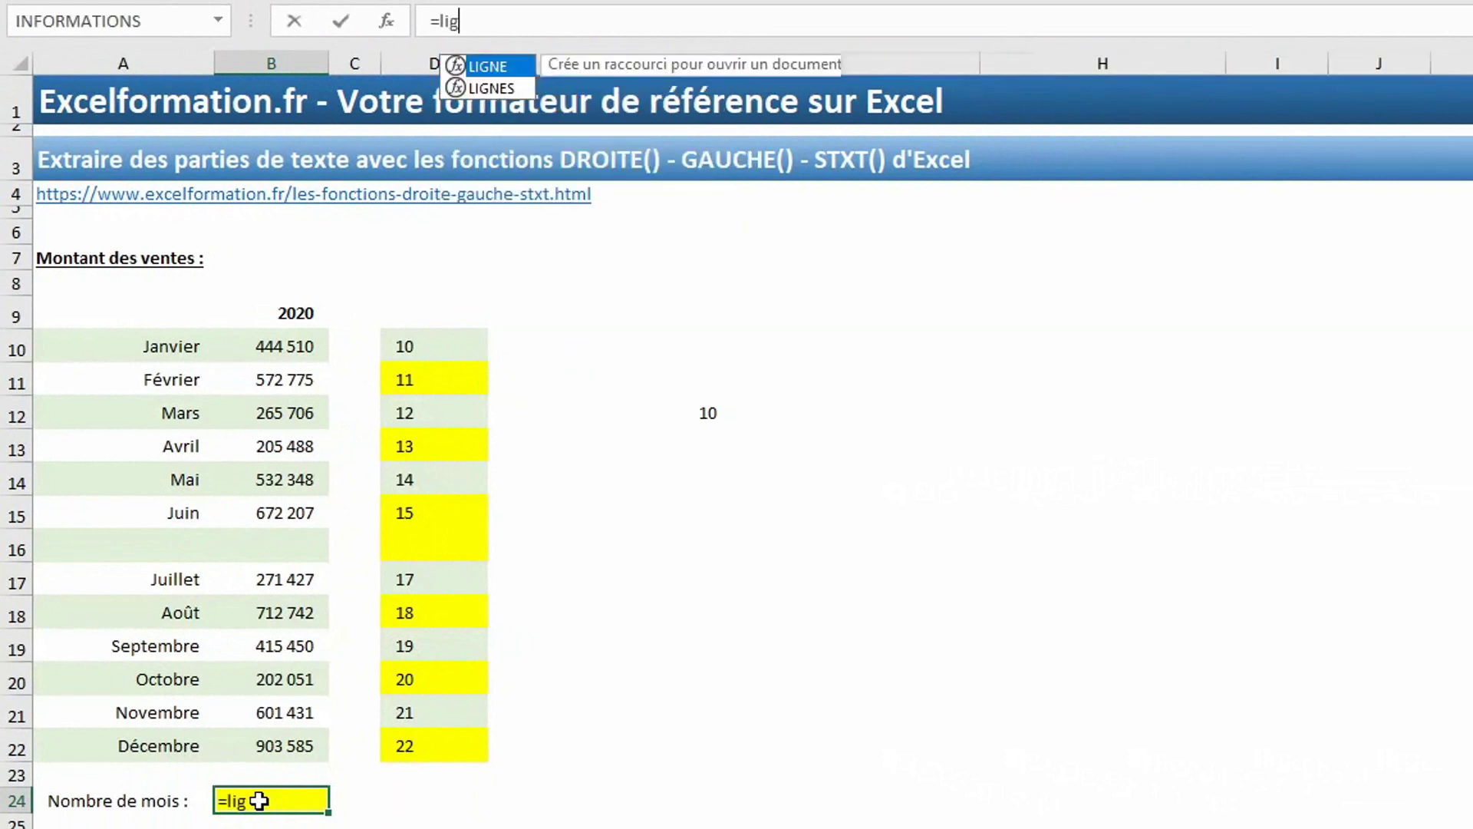
type("nes(")
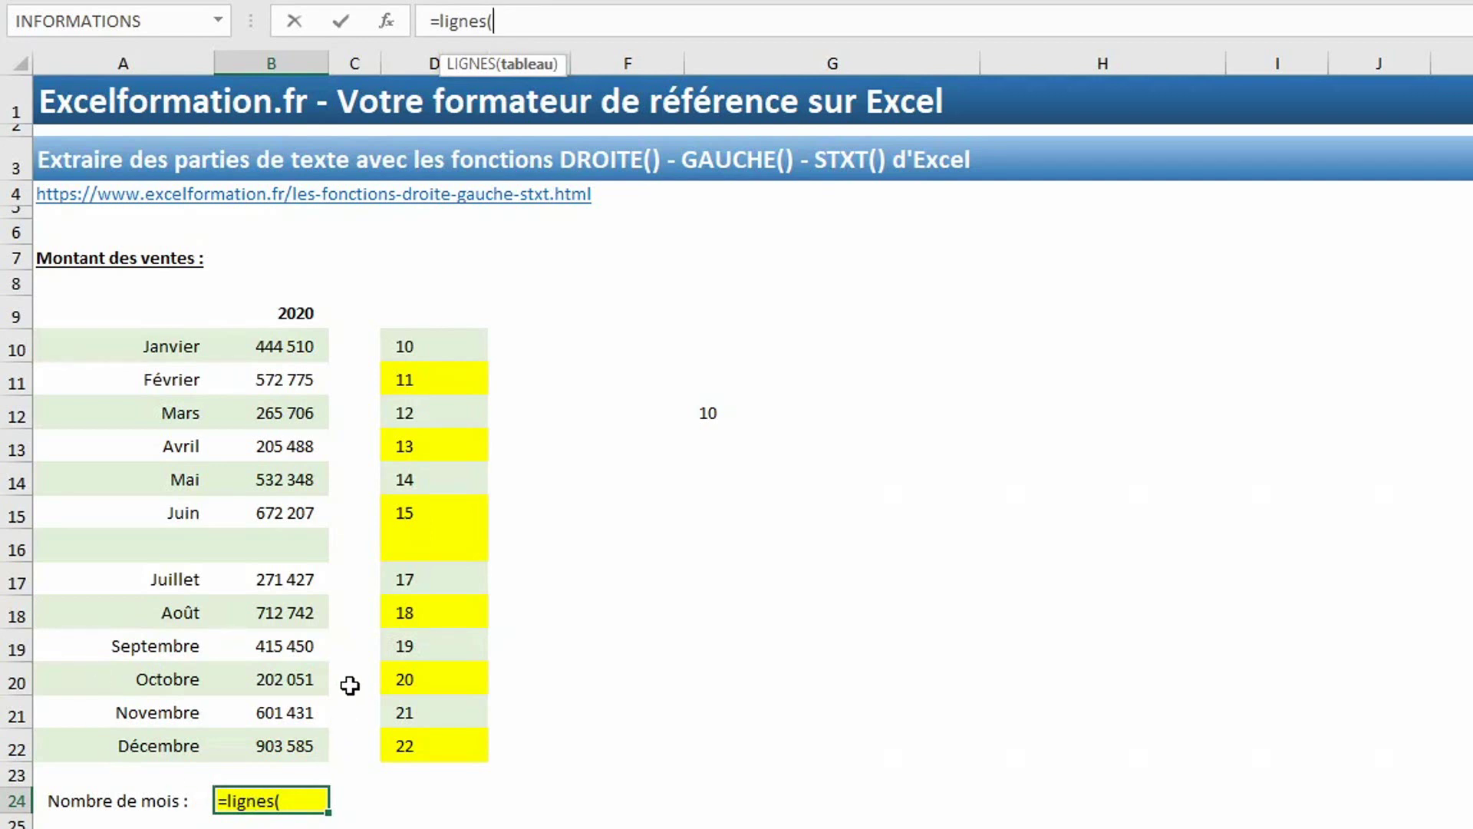
left_click_drag(151, 342, 284, 741)
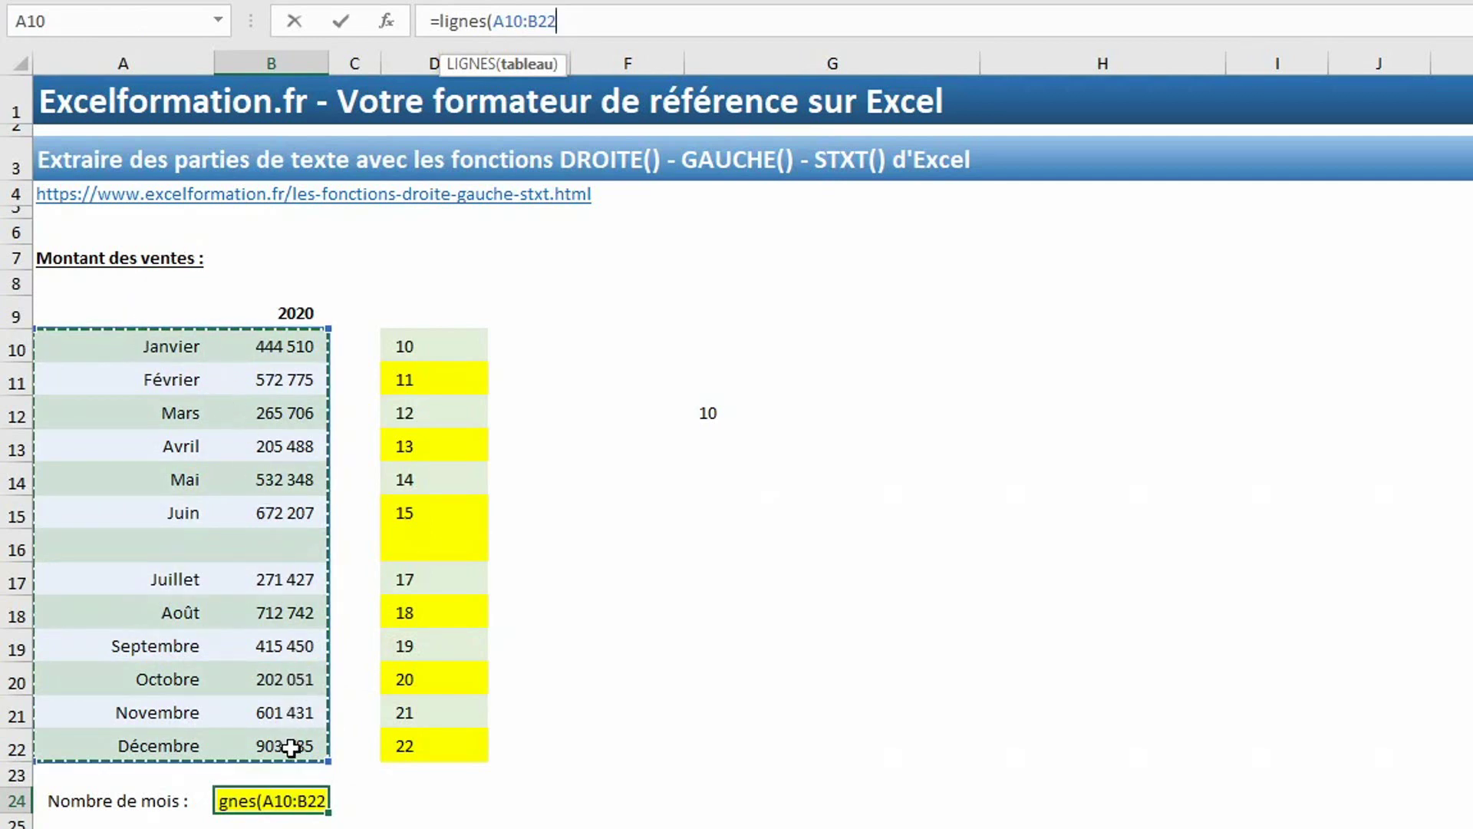
key("Return")
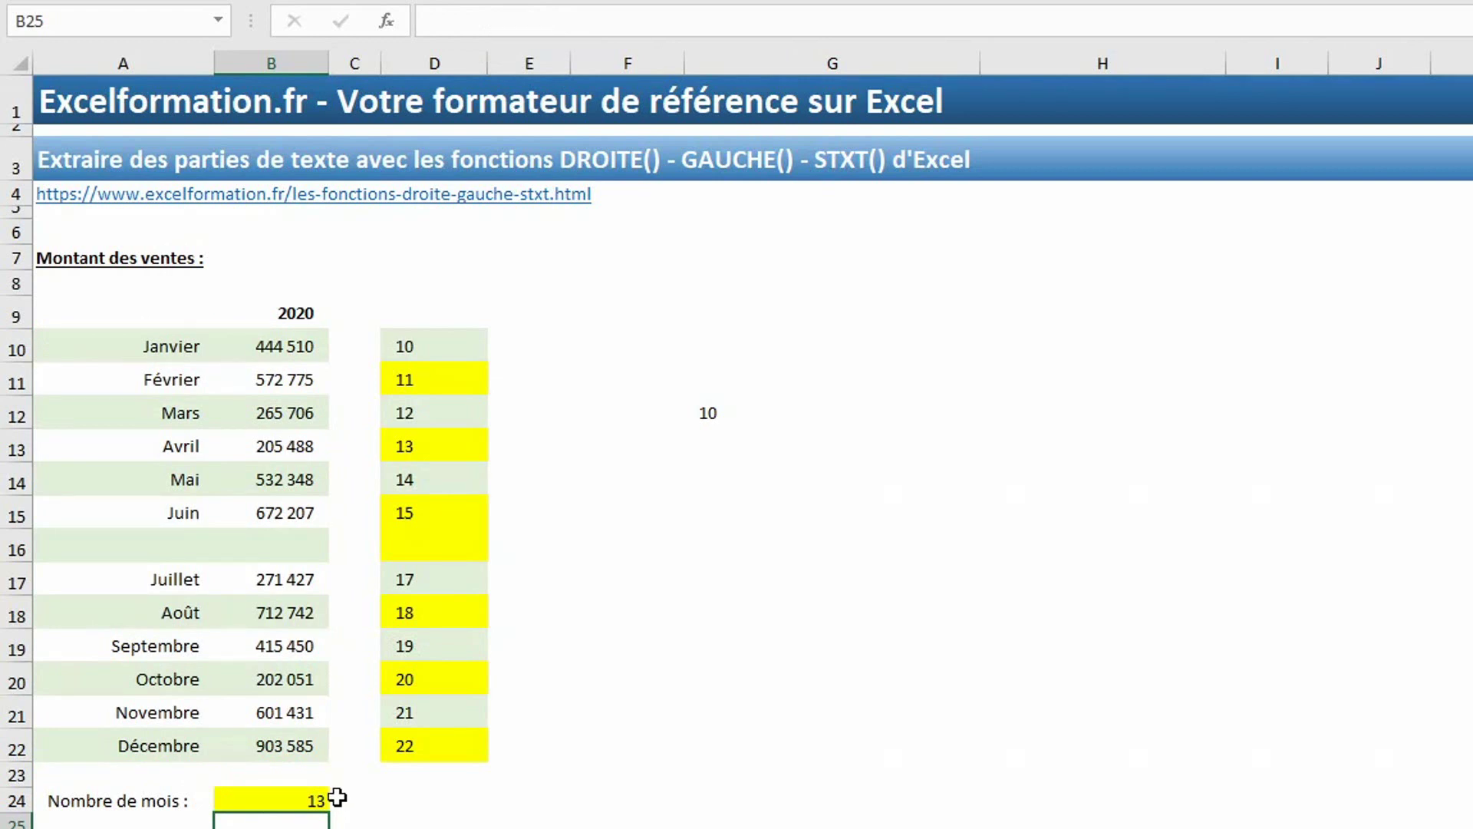
Step: Delete the blank row 16 between Juin and Juillet, and select the Nombre de mois result cell
left_click(190, 547)
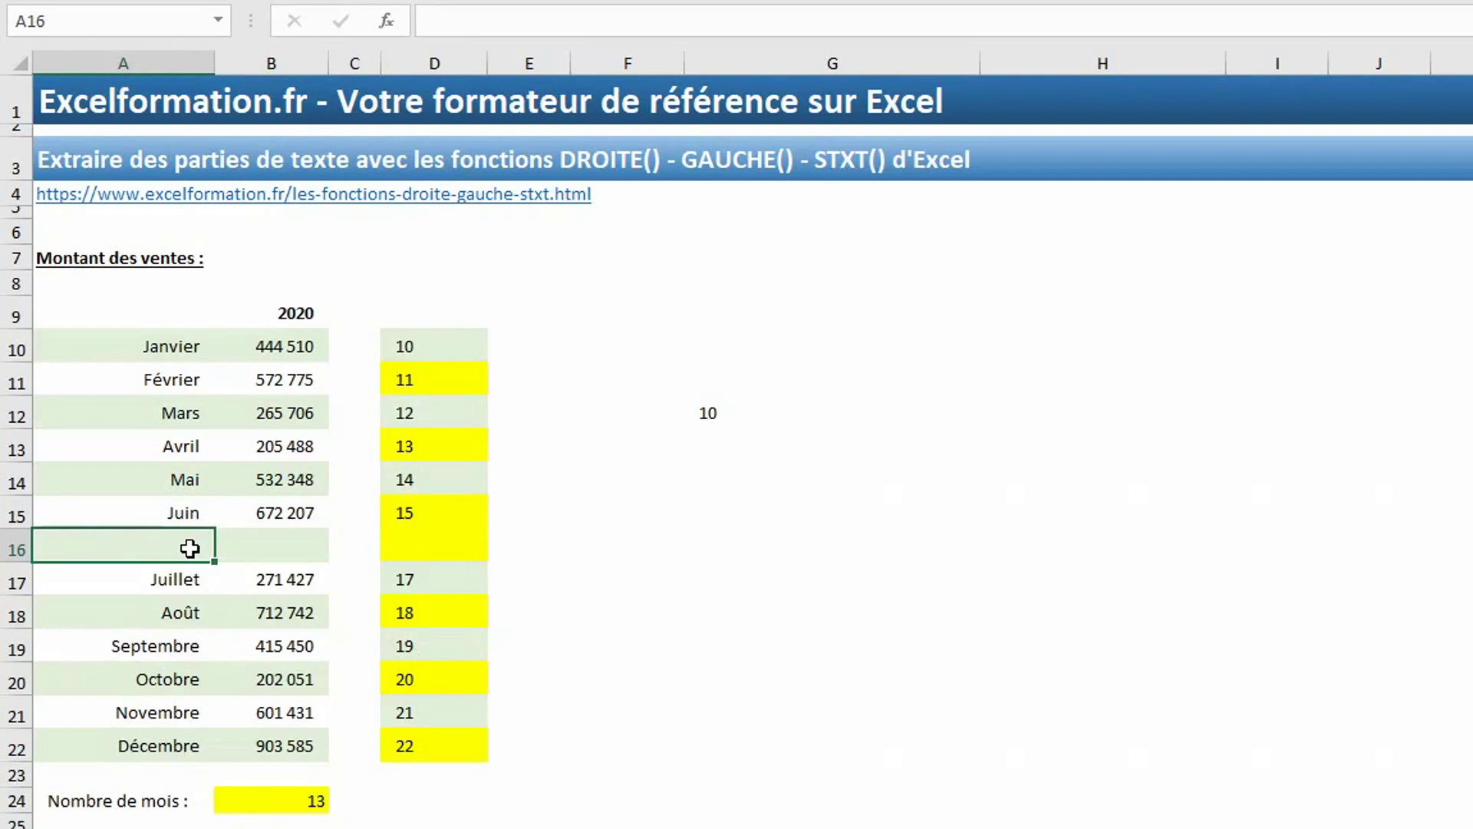
left_click(9, 546)
right_click(9, 545)
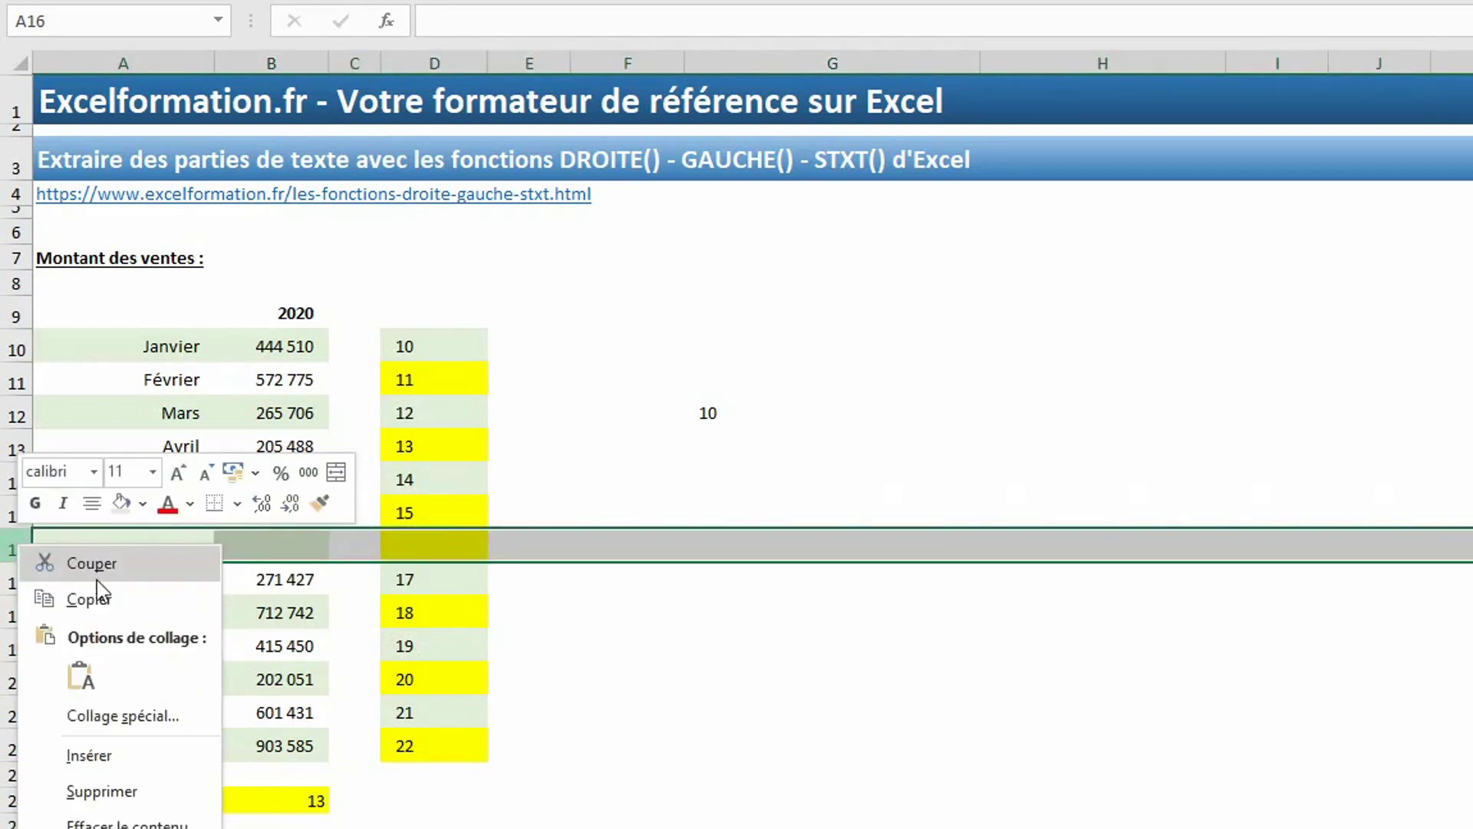
left_click(161, 790)
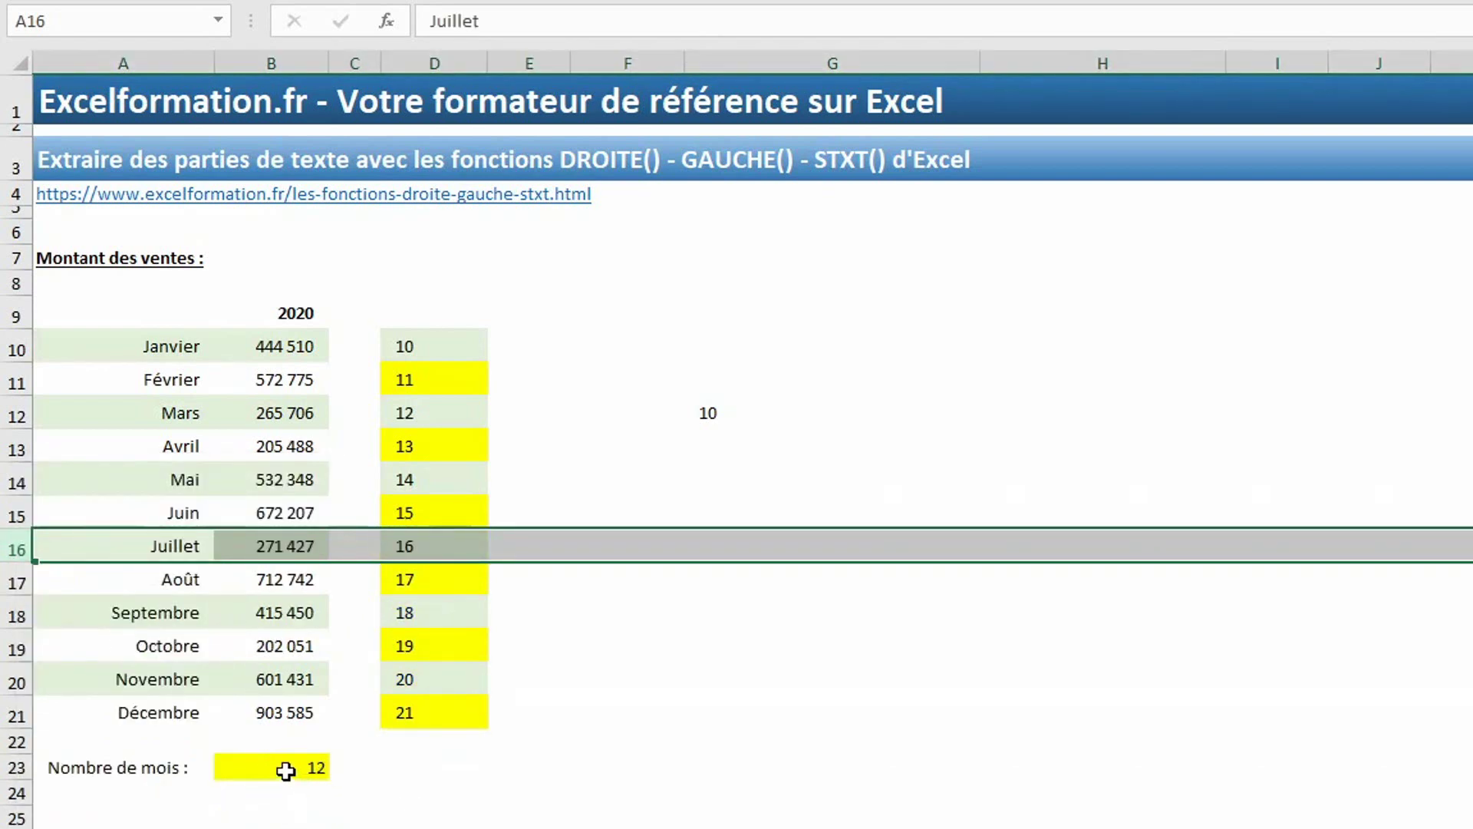
left_click(281, 768)
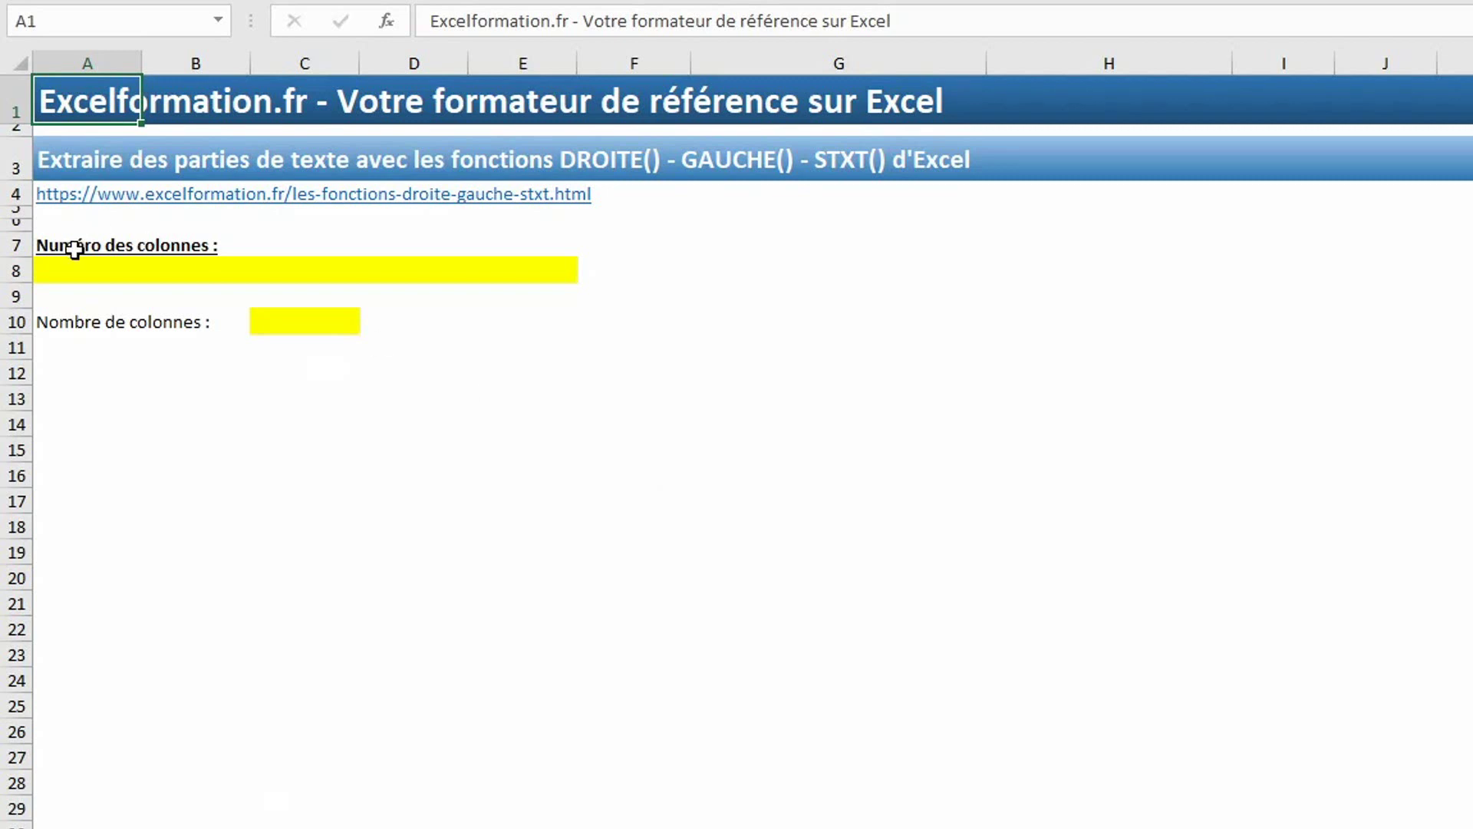
Step: Fill the Numéro des colonnes range A8:E8 with the formula =COLONNE() in all cells at once
left_click_drag(59, 269, 508, 268)
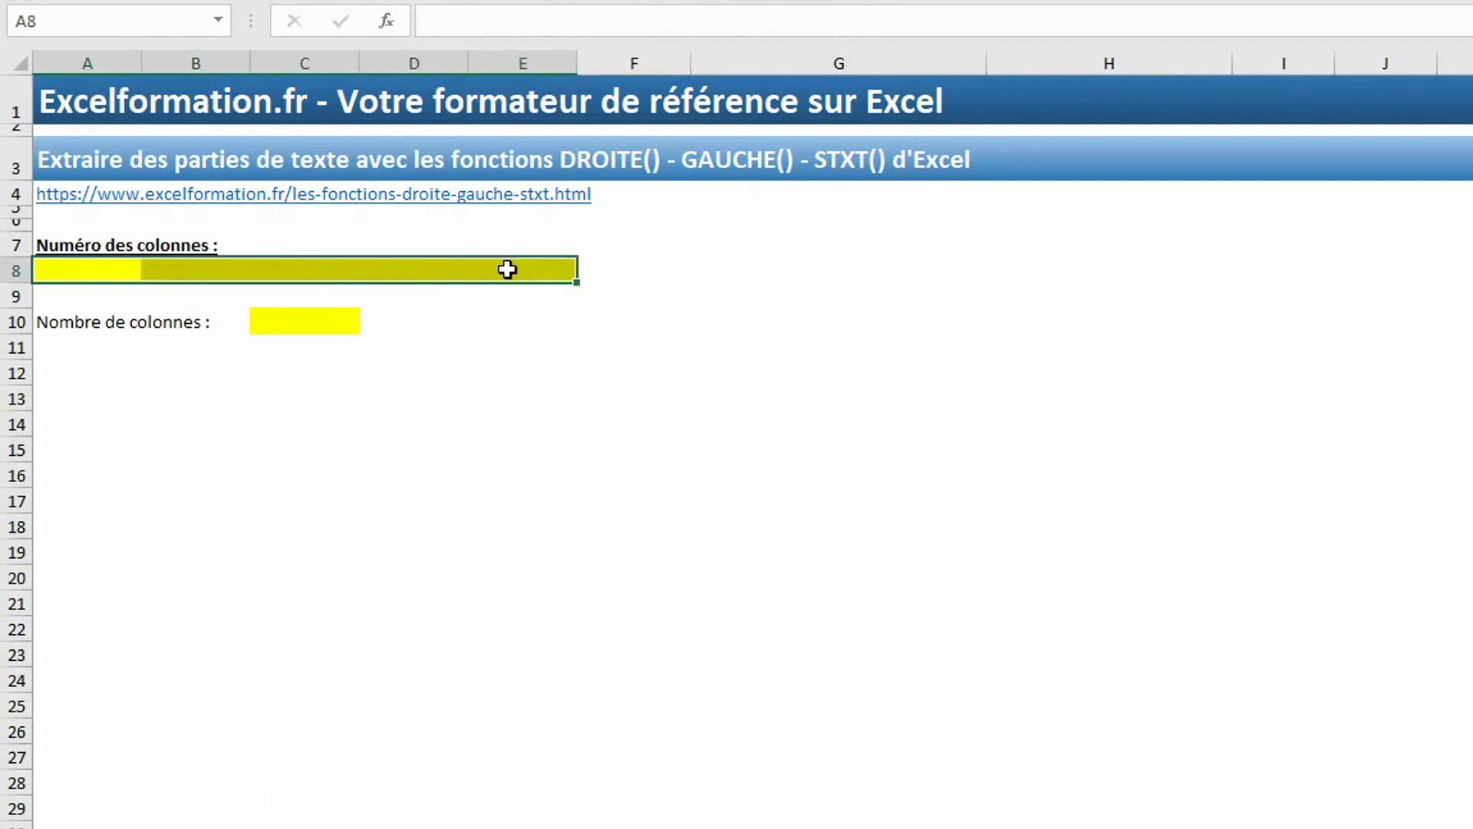
type("=")
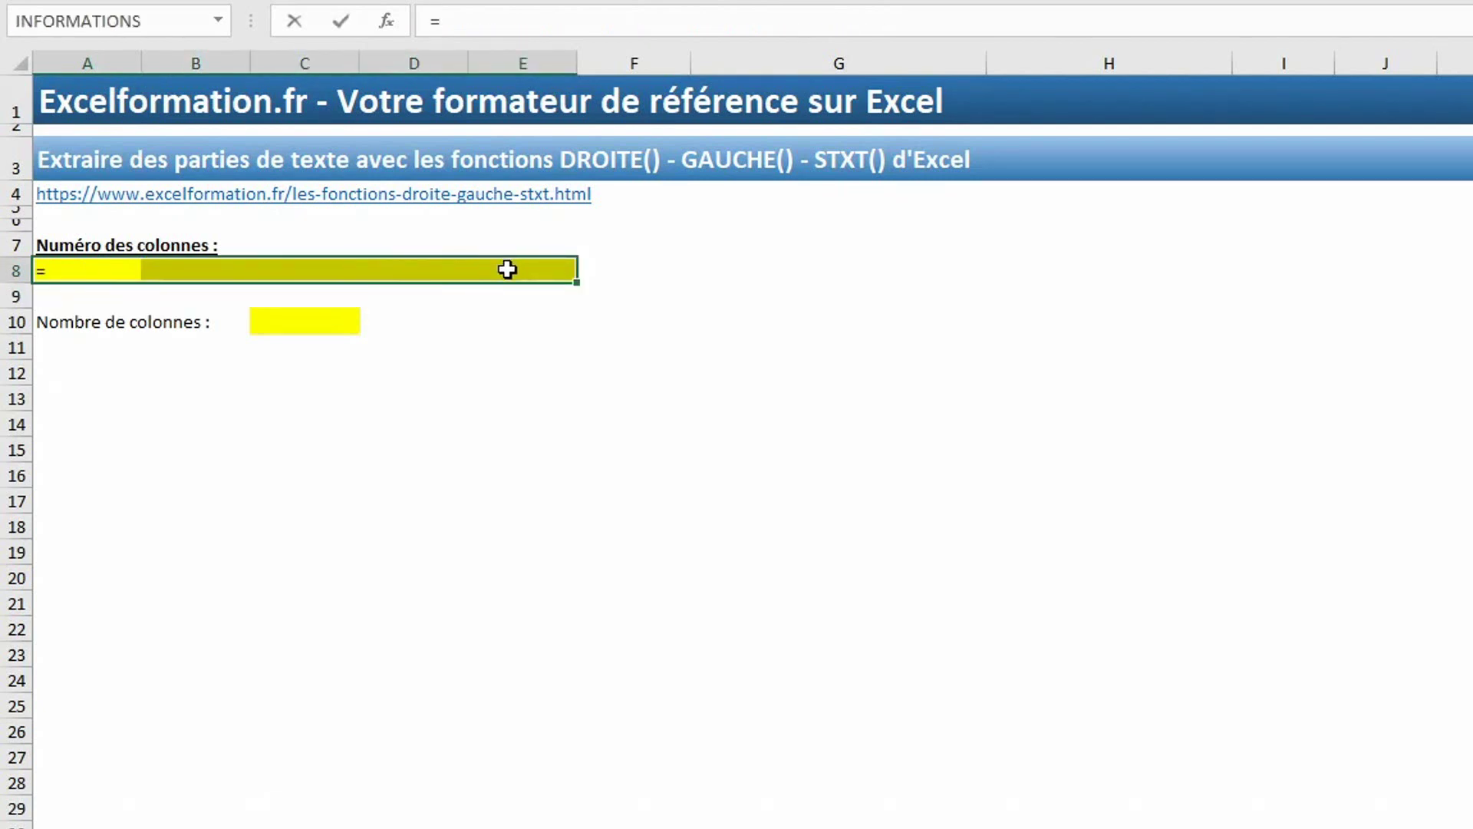
type("colonne")
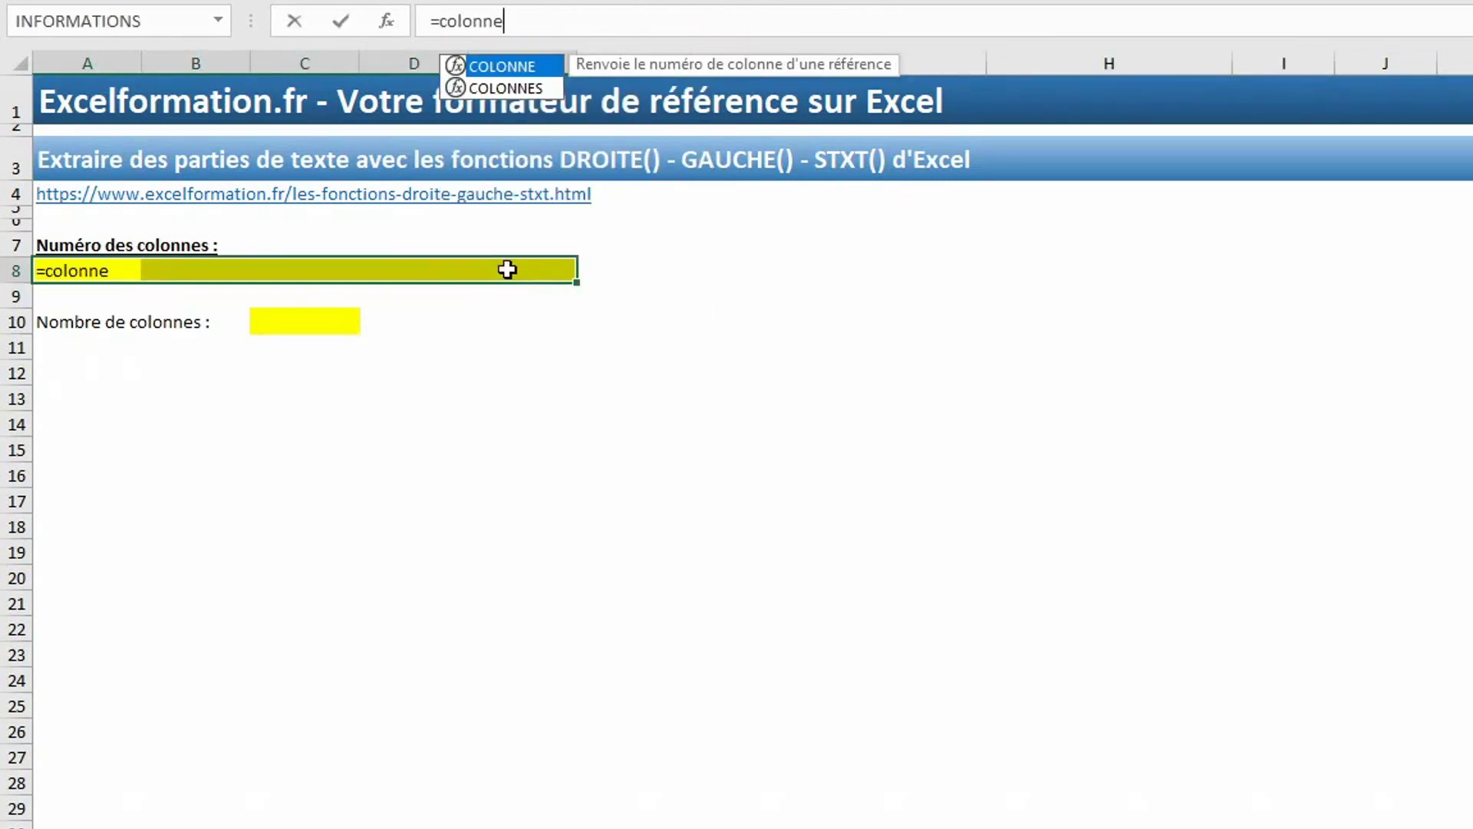
type("()")
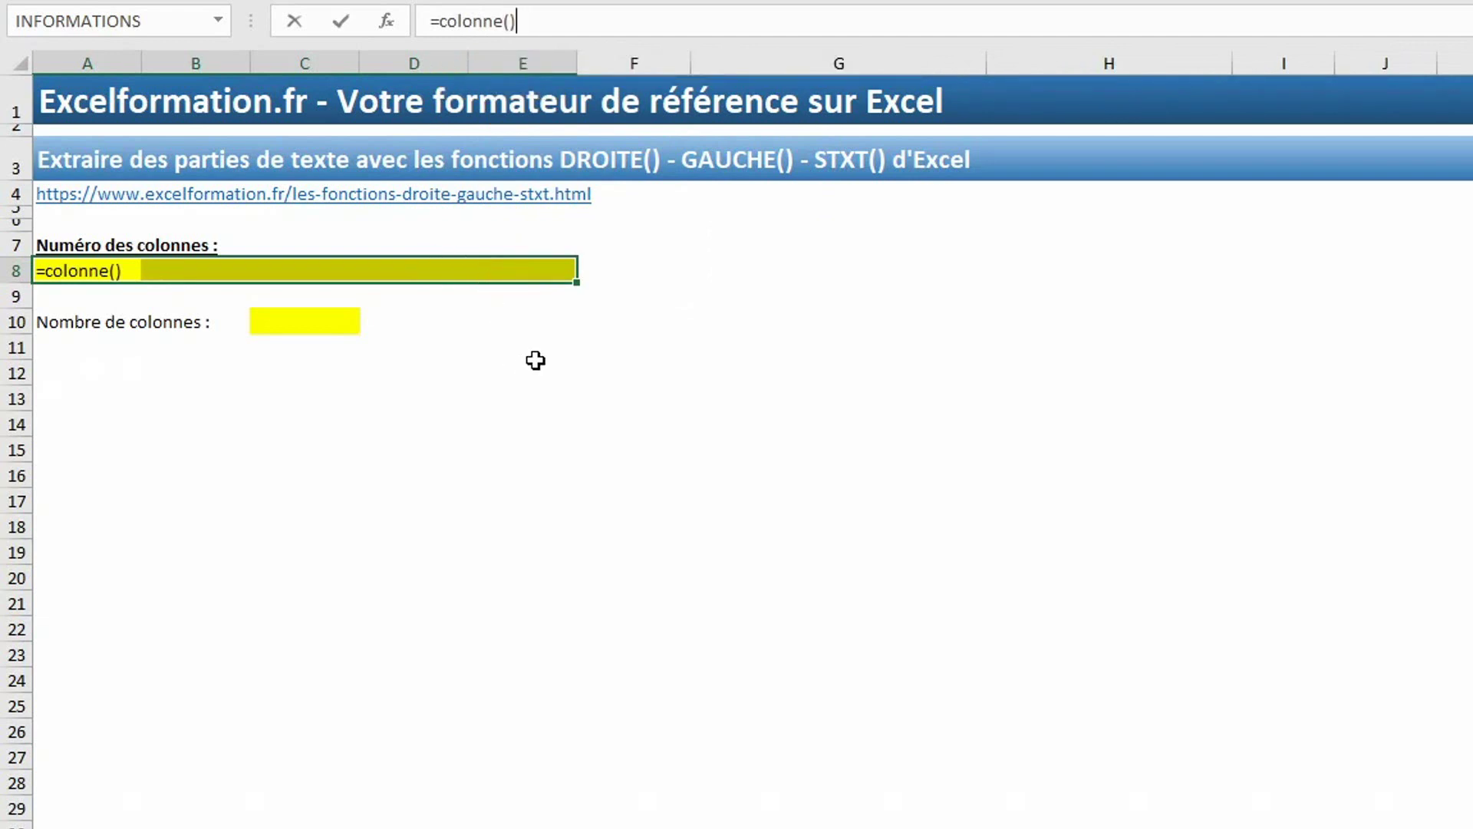
key("ctrl+Return")
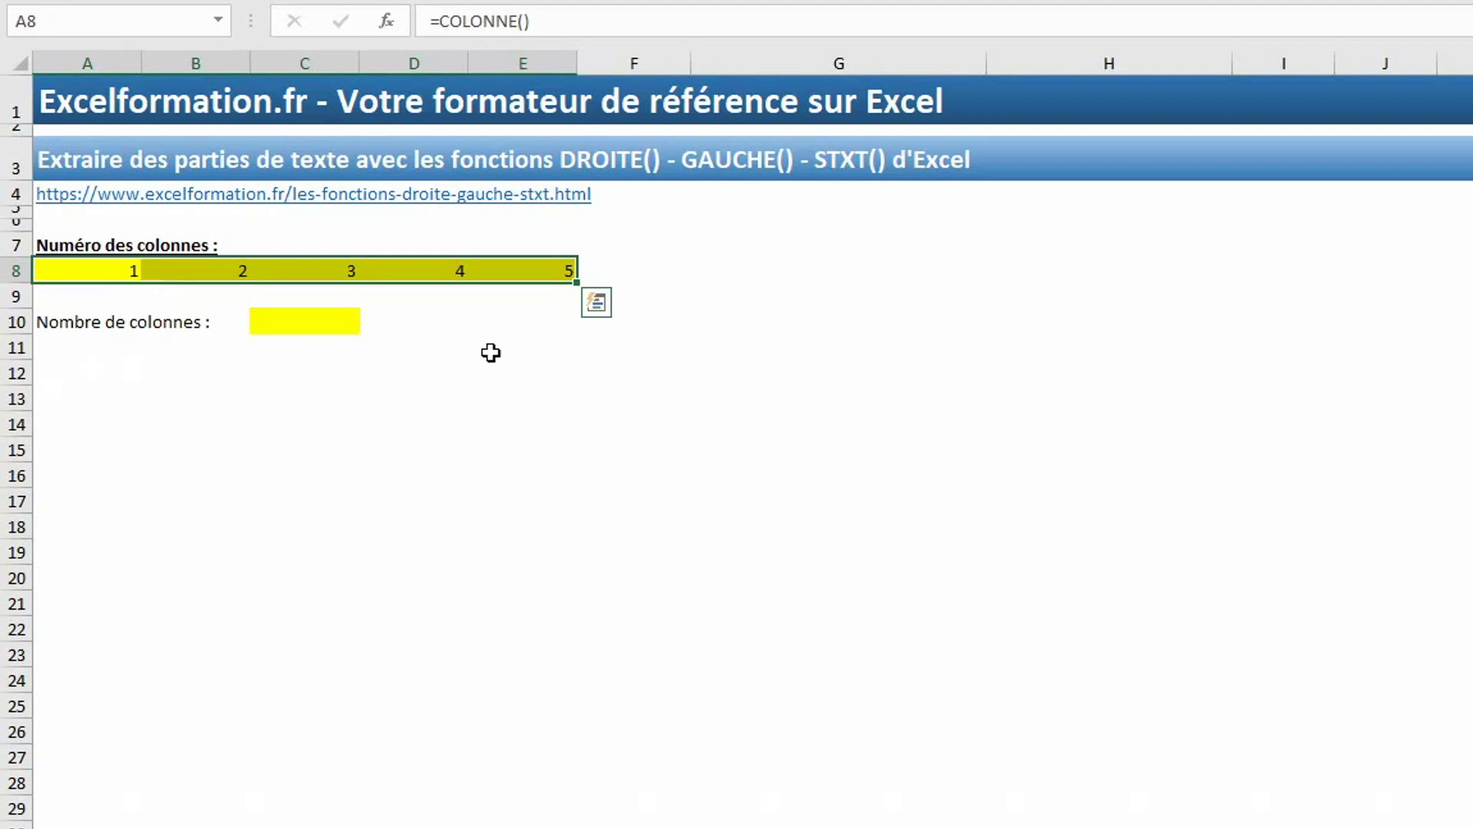
Step: Count the columns in cell C10 with a COLONNES formula covering the range A8:E8
left_click(330, 321)
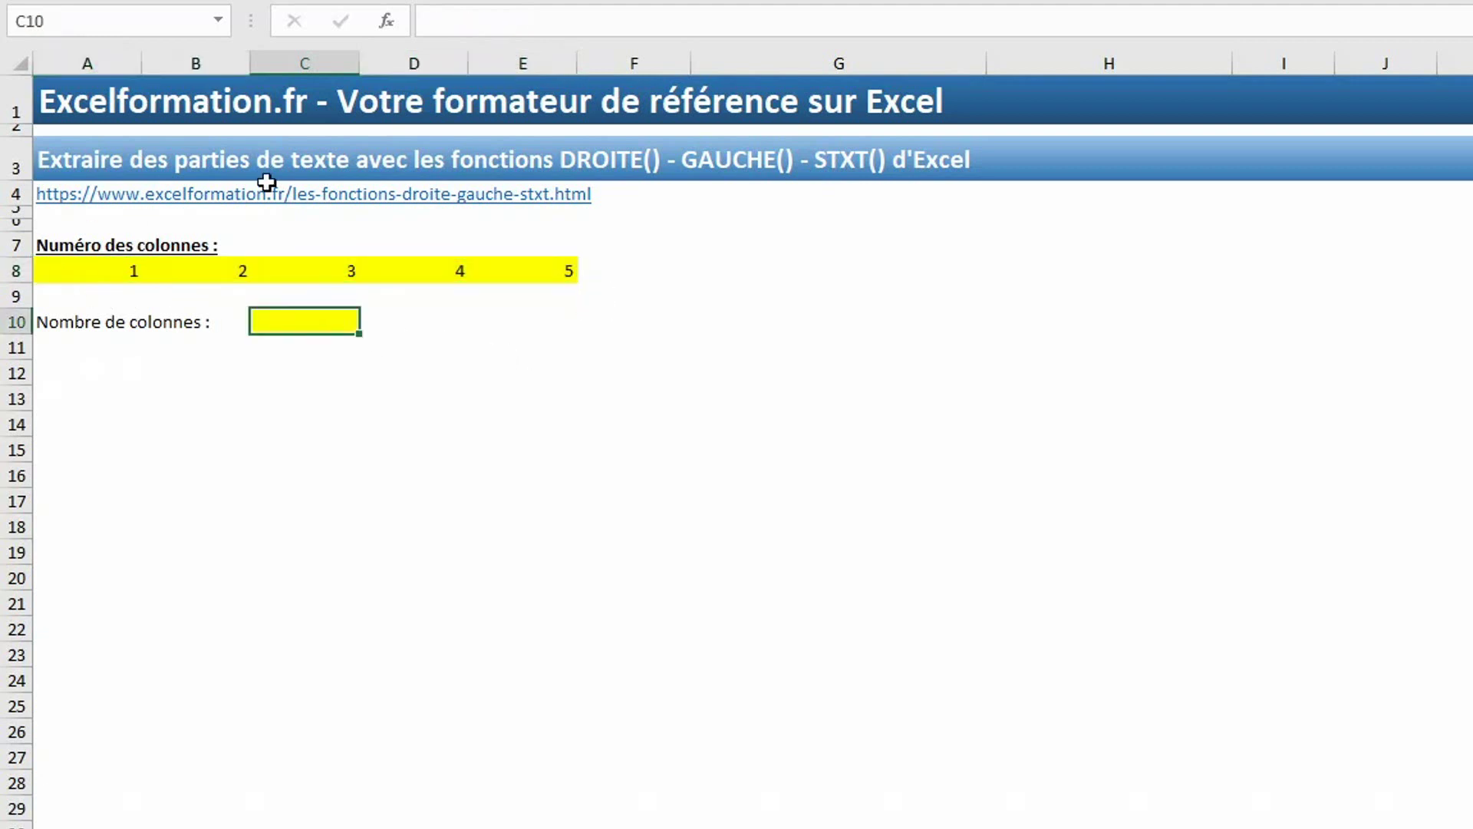
type("=colonnes")
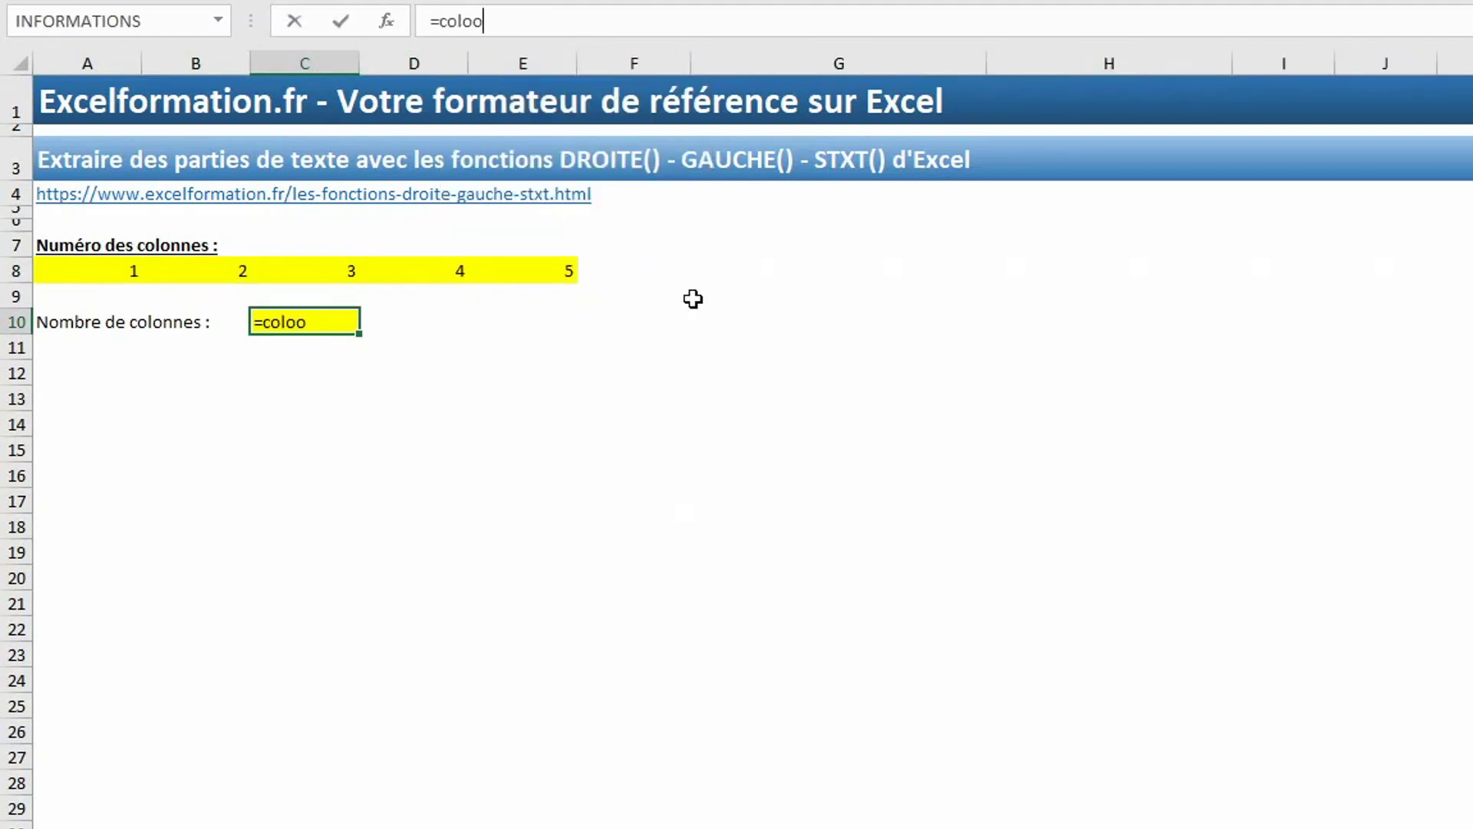
key("Tab")
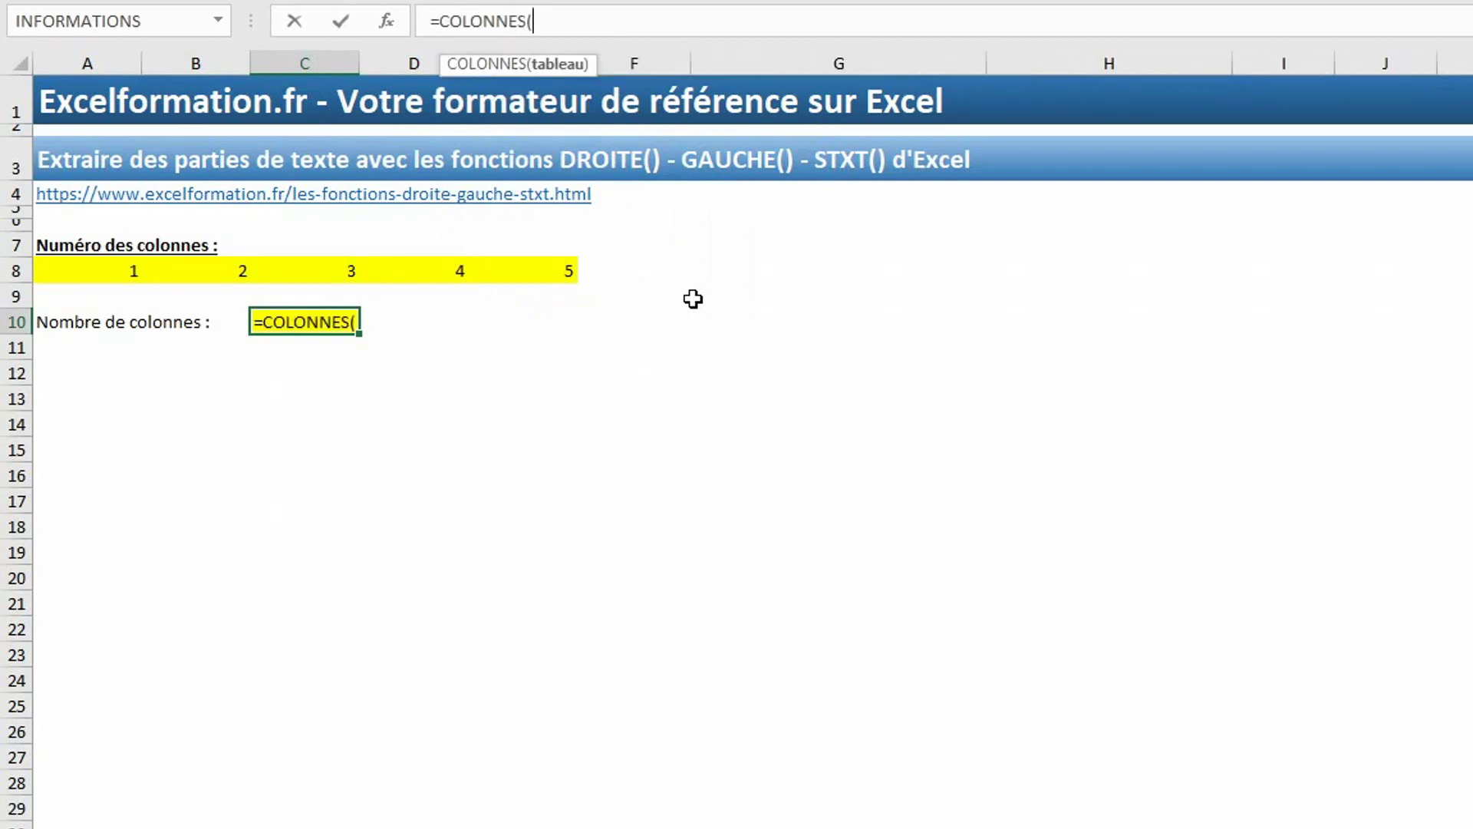
left_click(125, 270)
left_click_drag(352, 247, 528, 271)
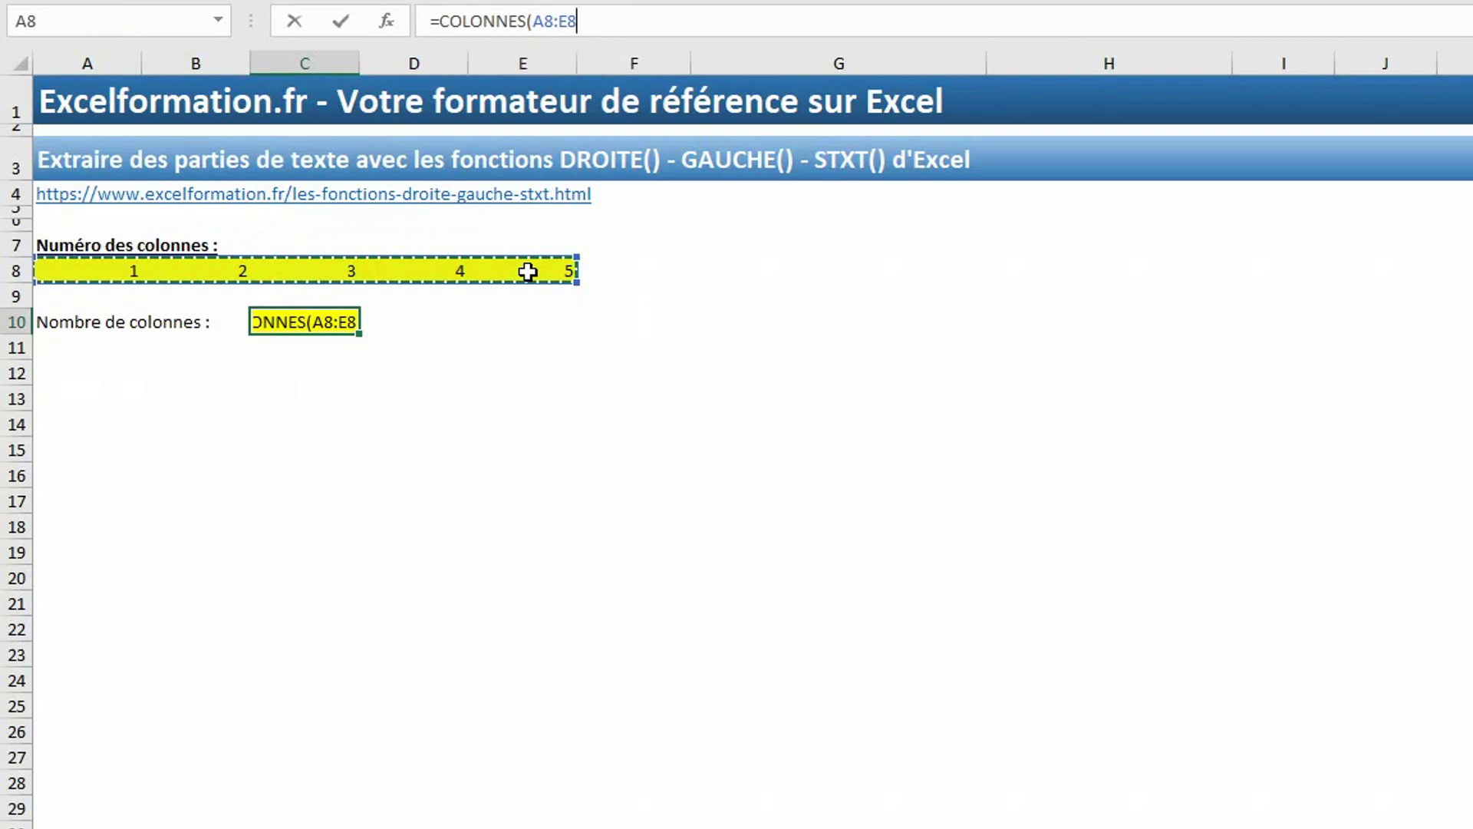
key("Return")
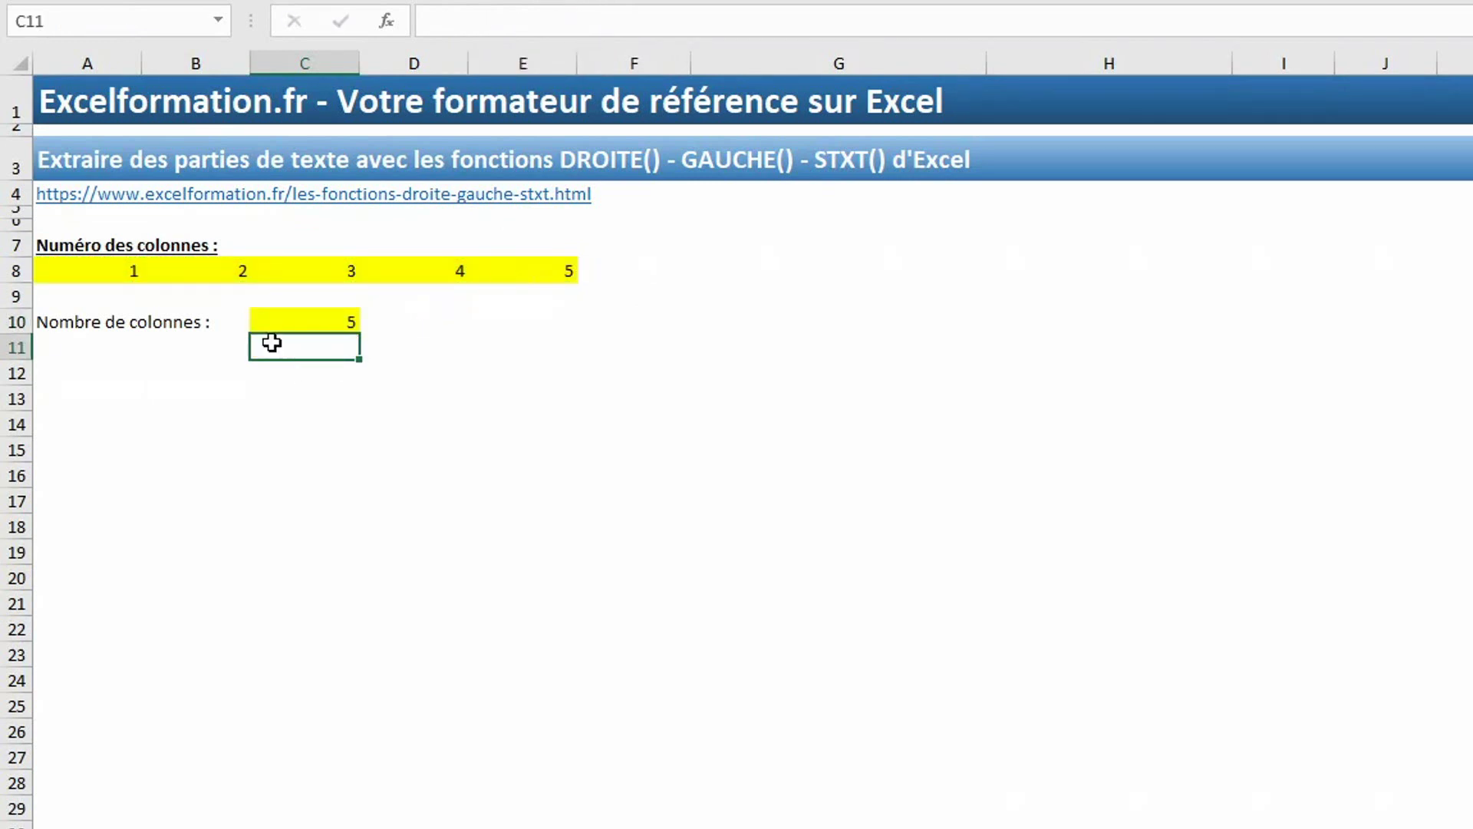